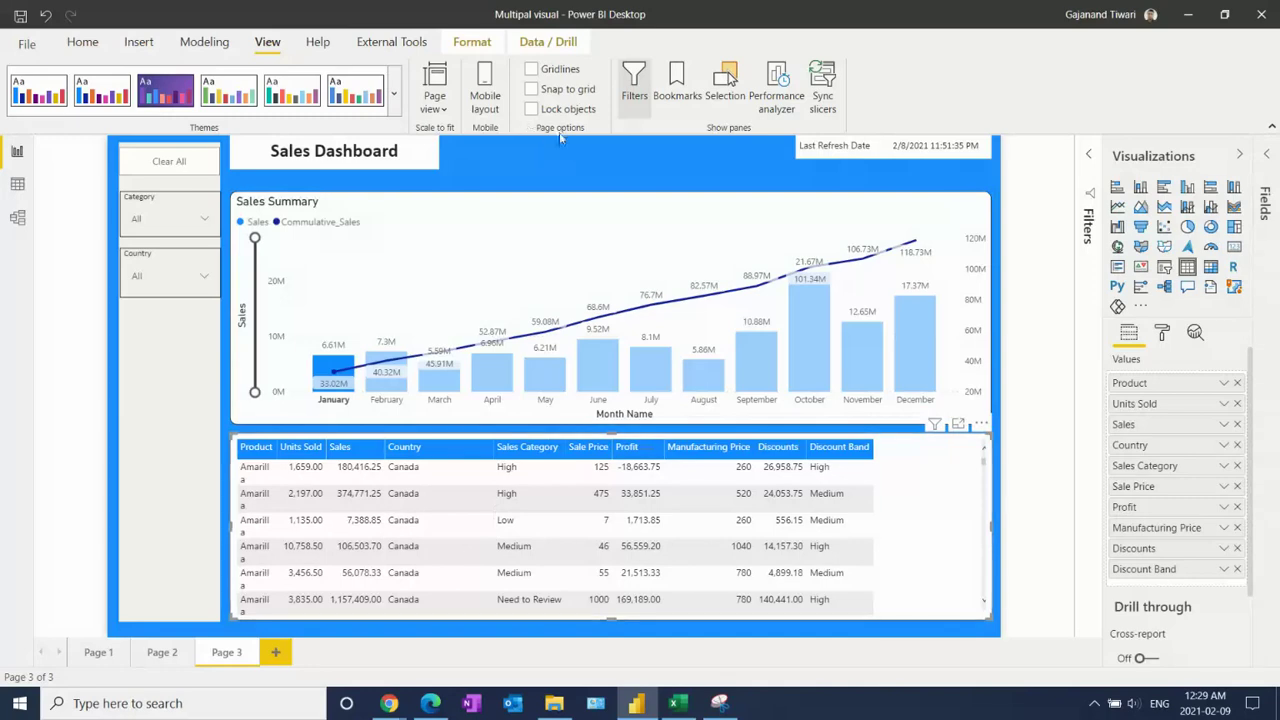
Step: Clear the January selection in the Sales Summary chart so all months are included again
{"action": "left_click", "coordinate": [587, 169]}
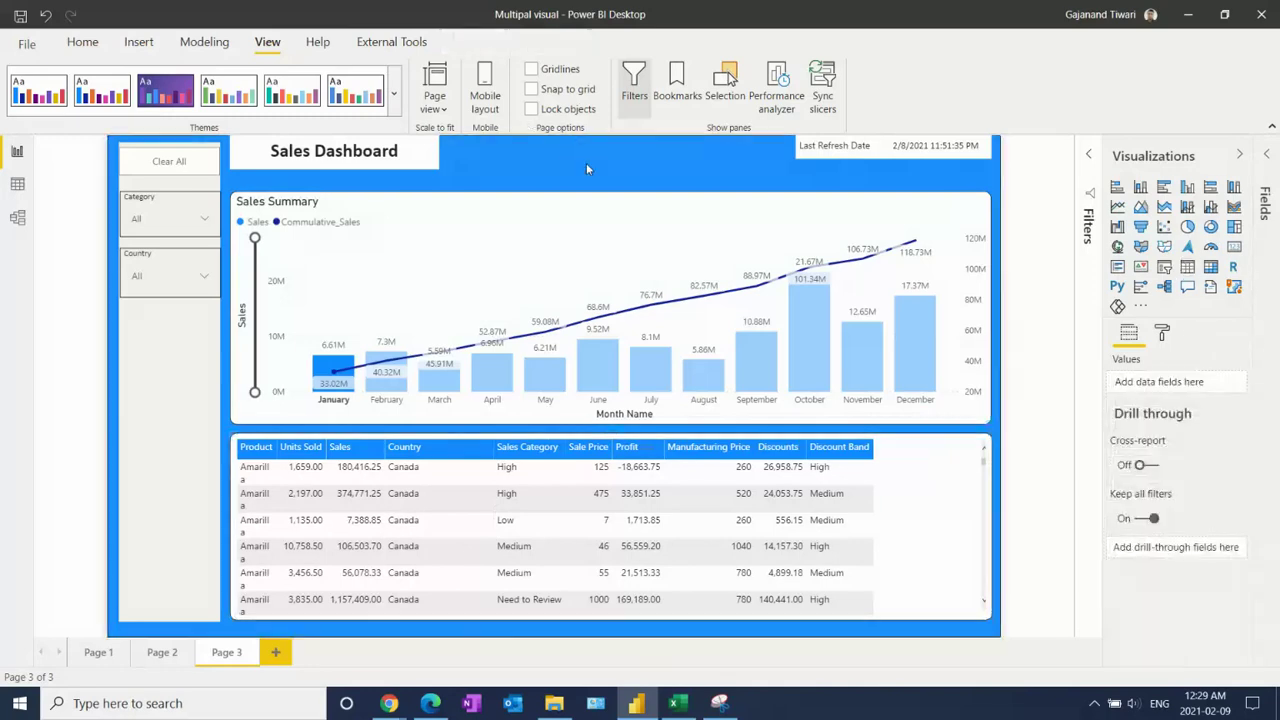
{"action": "left_click", "coordinate": [335, 370]}
{"action": "left_click", "coordinate": [517, 152]}
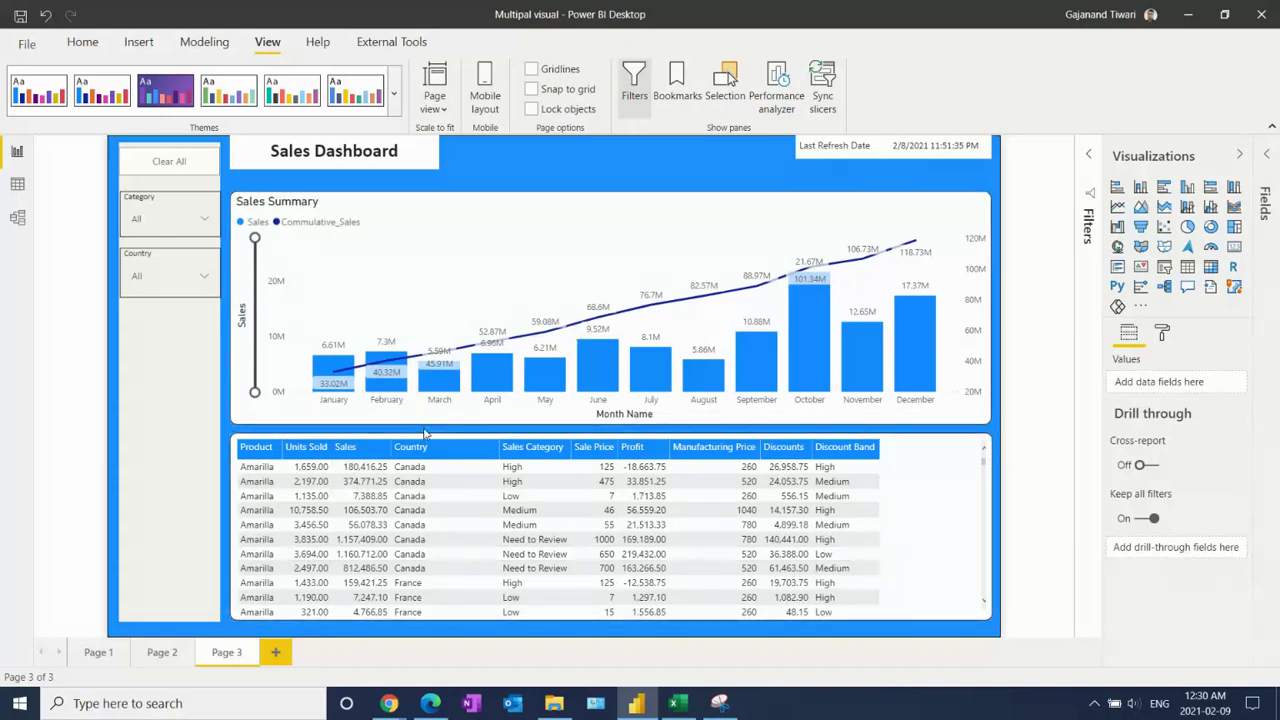
Step: Add a new report page and set its background to the blue theme color with 0% transparency
{"action": "left_click", "coordinate": [276, 653]}
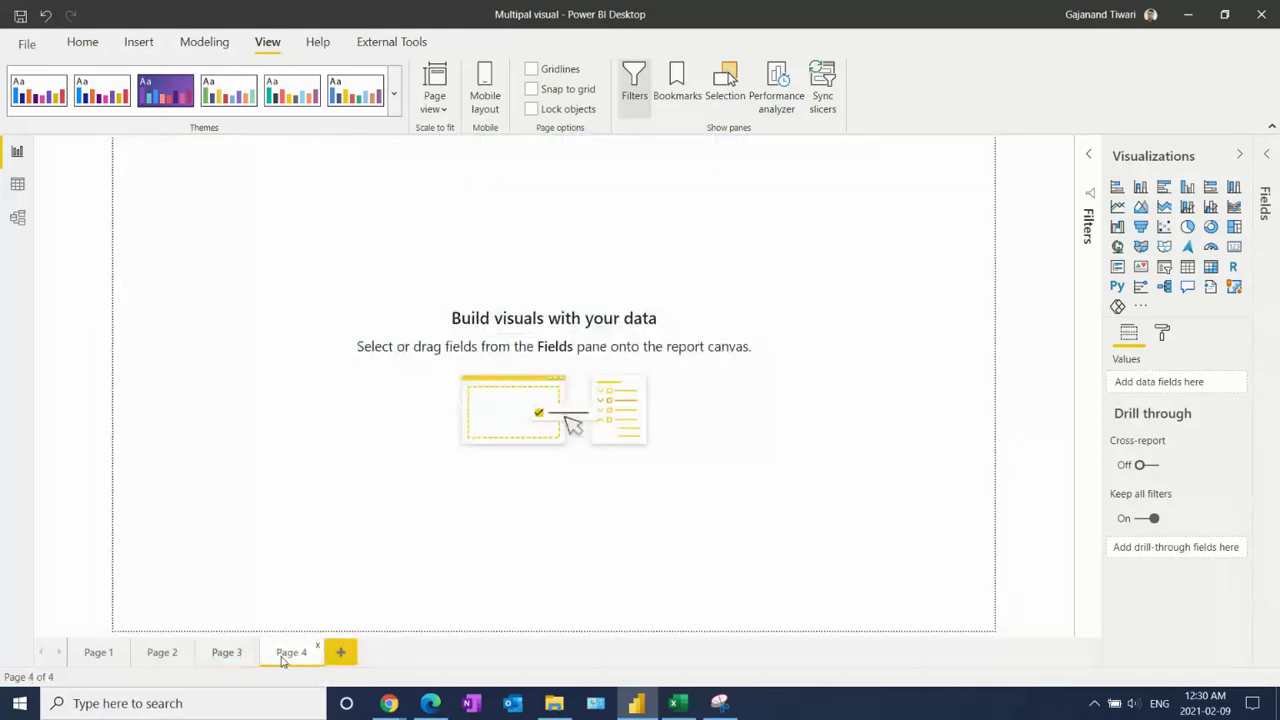
{"action": "left_click", "coordinate": [1162, 335]}
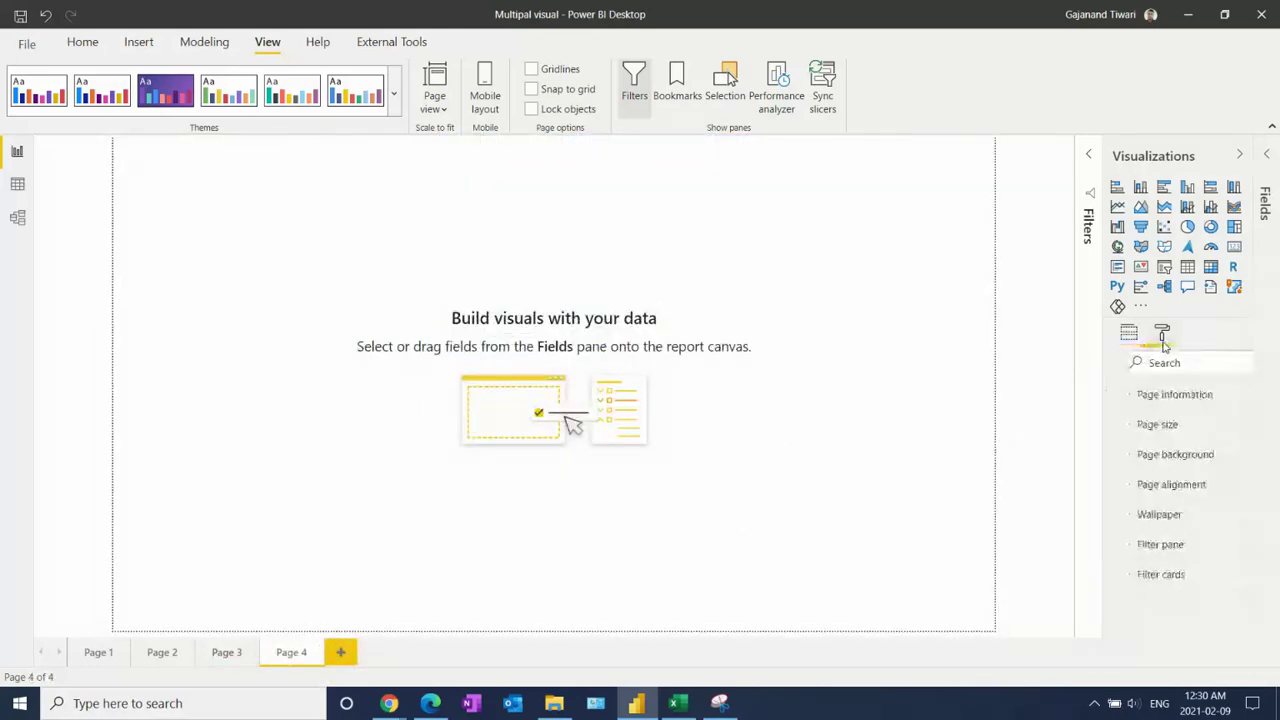
{"action": "left_click", "coordinate": [1166, 456]}
{"action": "left_click", "coordinate": [1141, 506]}
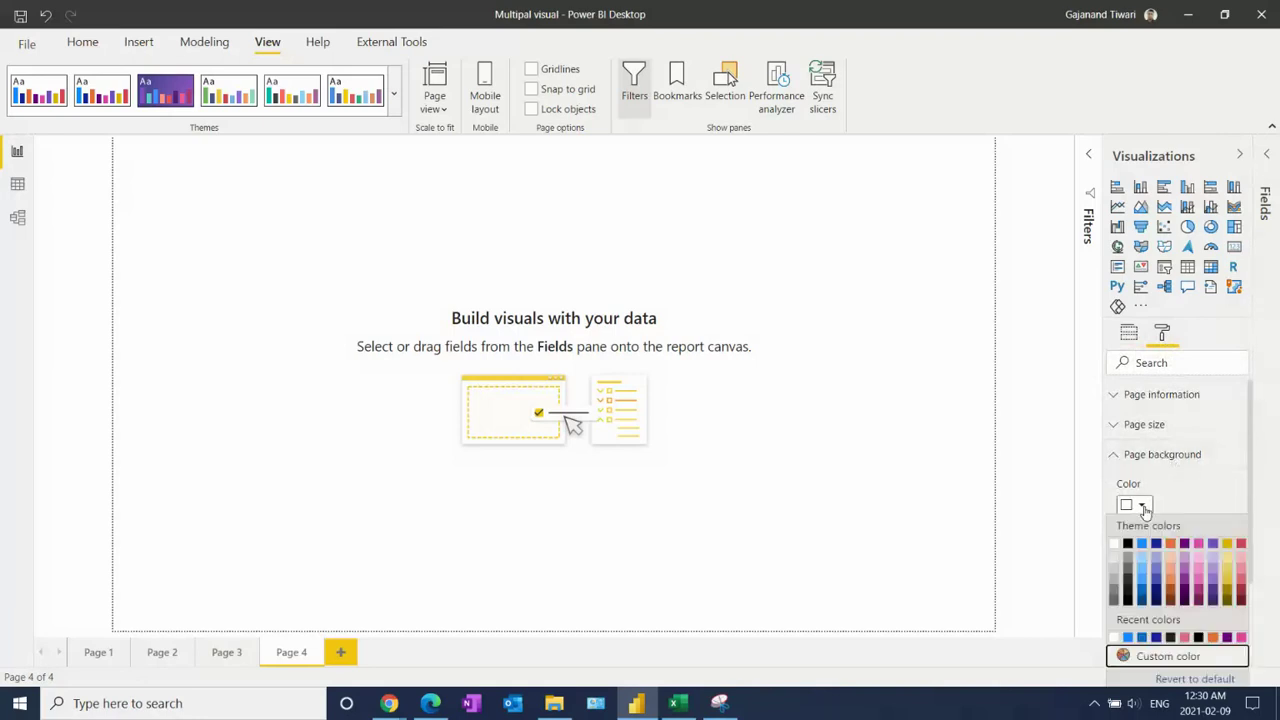
{"action": "left_click", "coordinate": [1144, 547]}
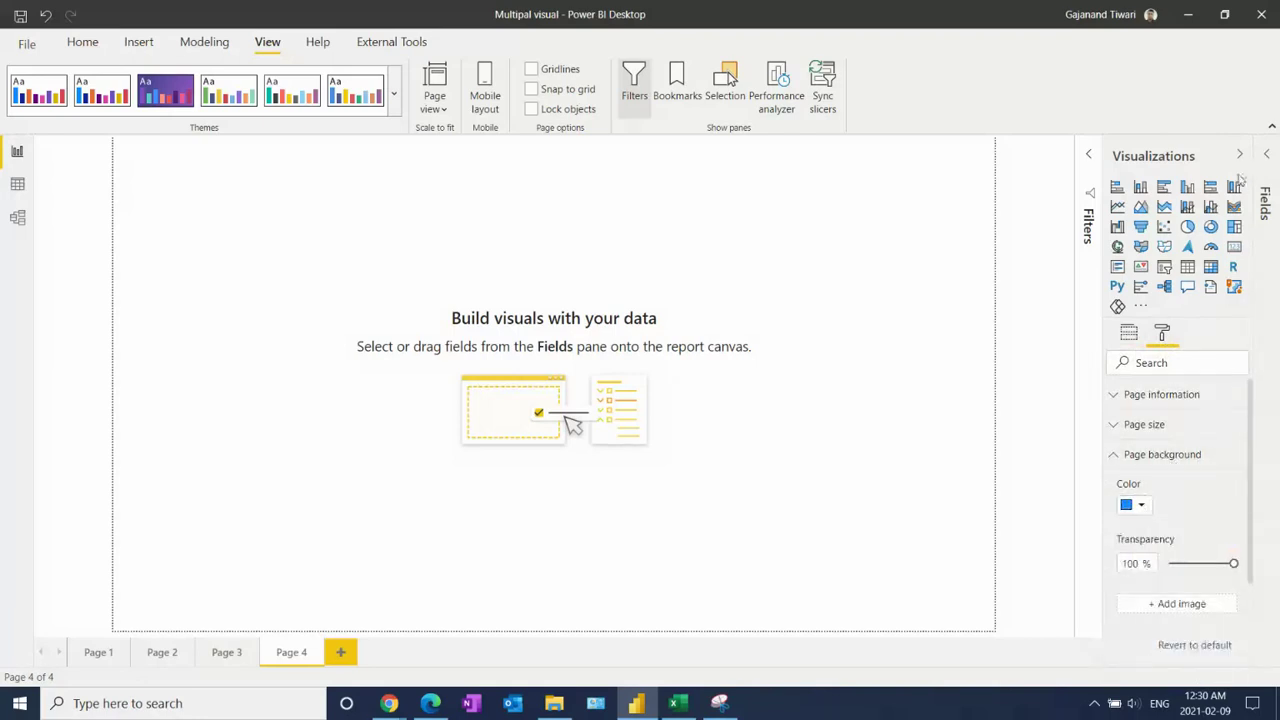
{"action": "left_click_drag", "start_coordinate": [1234, 565], "coordinate": [1166, 565]}
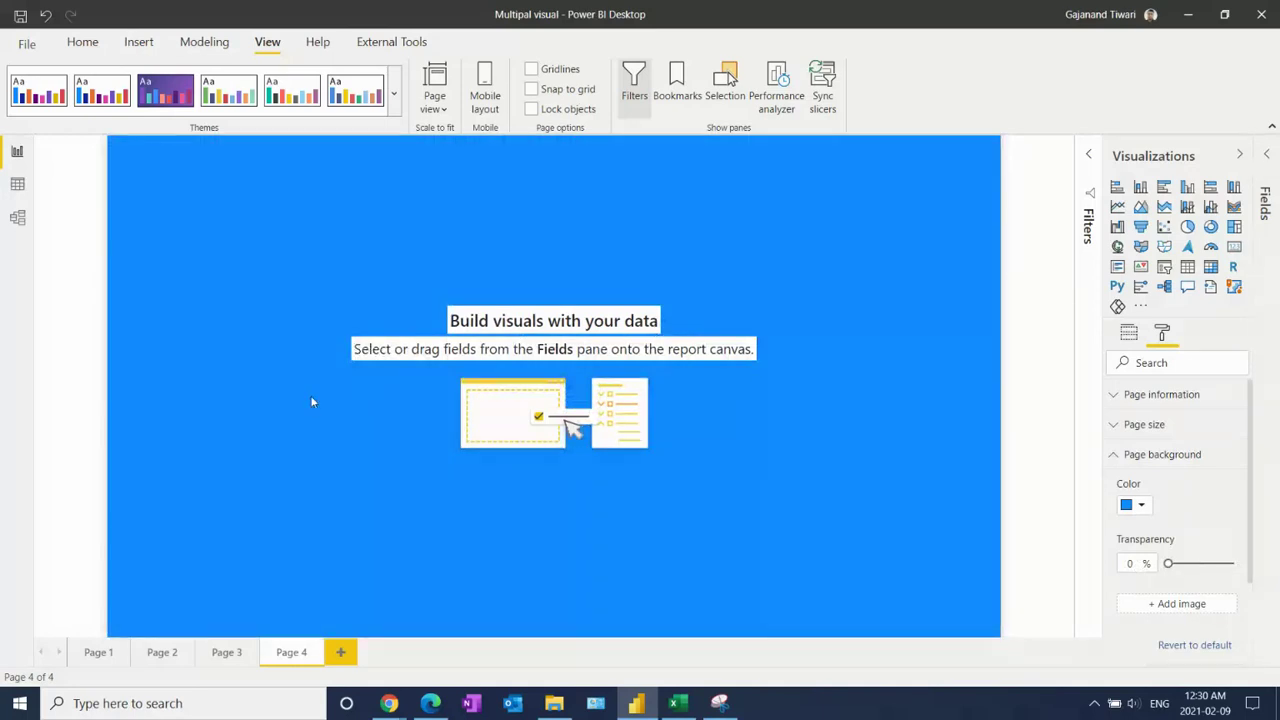
Step: Copy the tall light sidebar rectangle from Page 3 onto Page 4
{"action": "left_click", "coordinate": [238, 656]}
{"action": "left_click", "coordinate": [180, 597]}
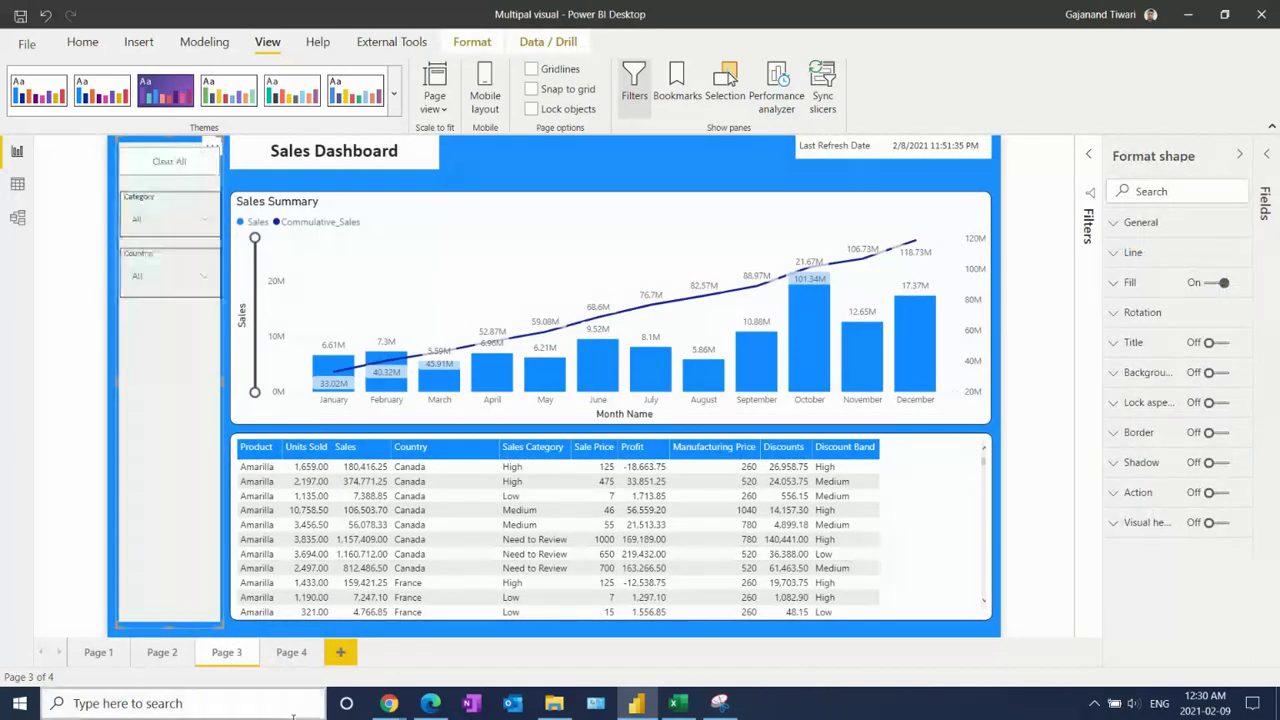
{"action": "left_click", "coordinate": [293, 655]}
{"action": "left_click", "coordinate": [173, 320]}
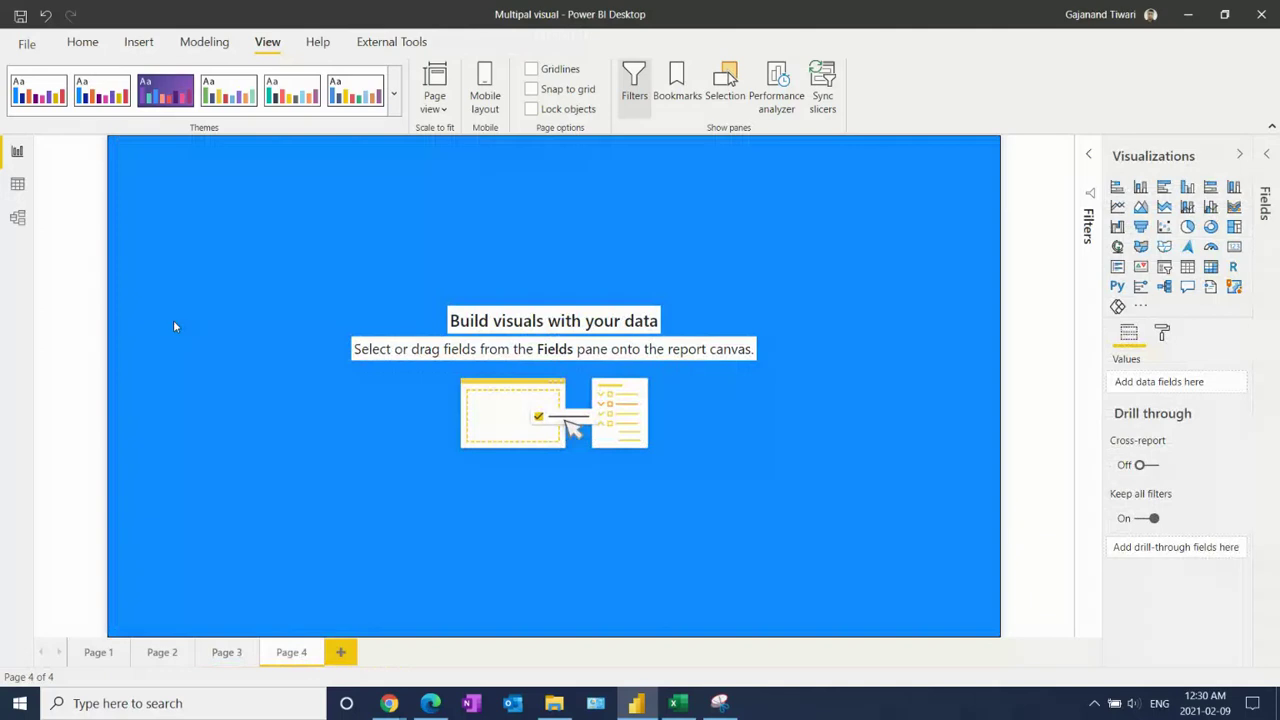
{"action": "key", "text": "ctrl+v"}
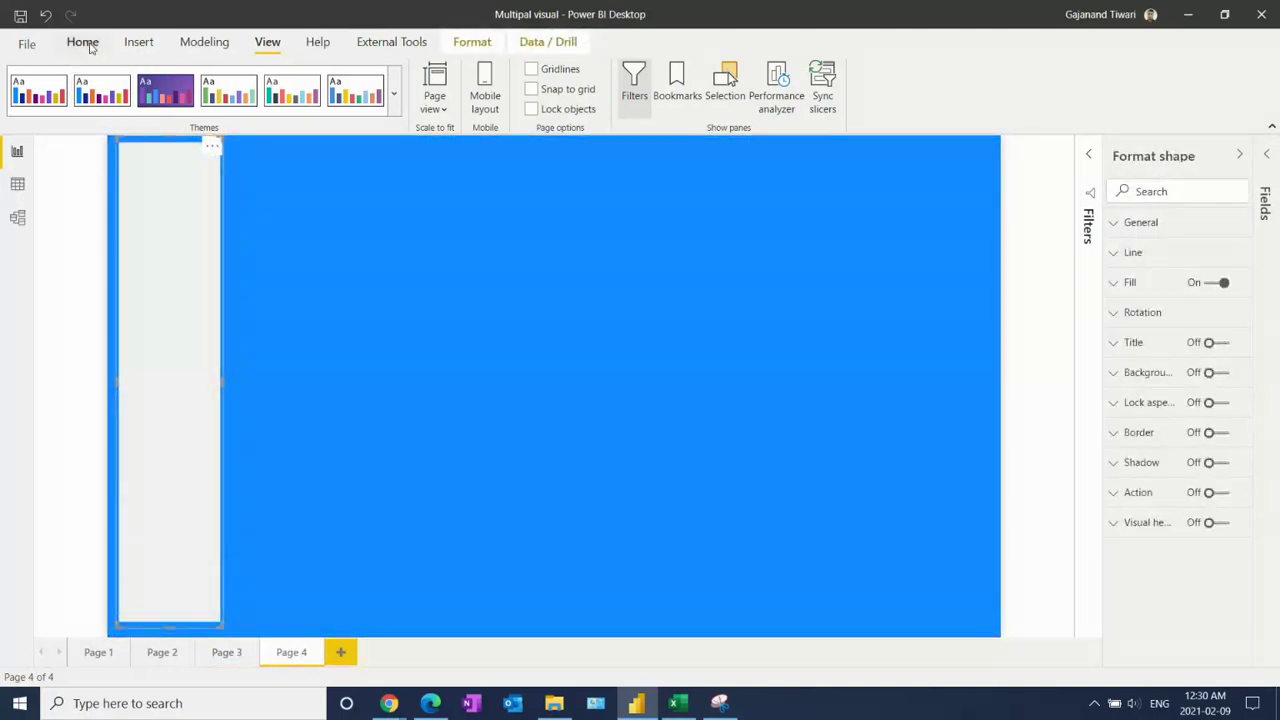
{"action": "left_click", "coordinate": [136, 46]}
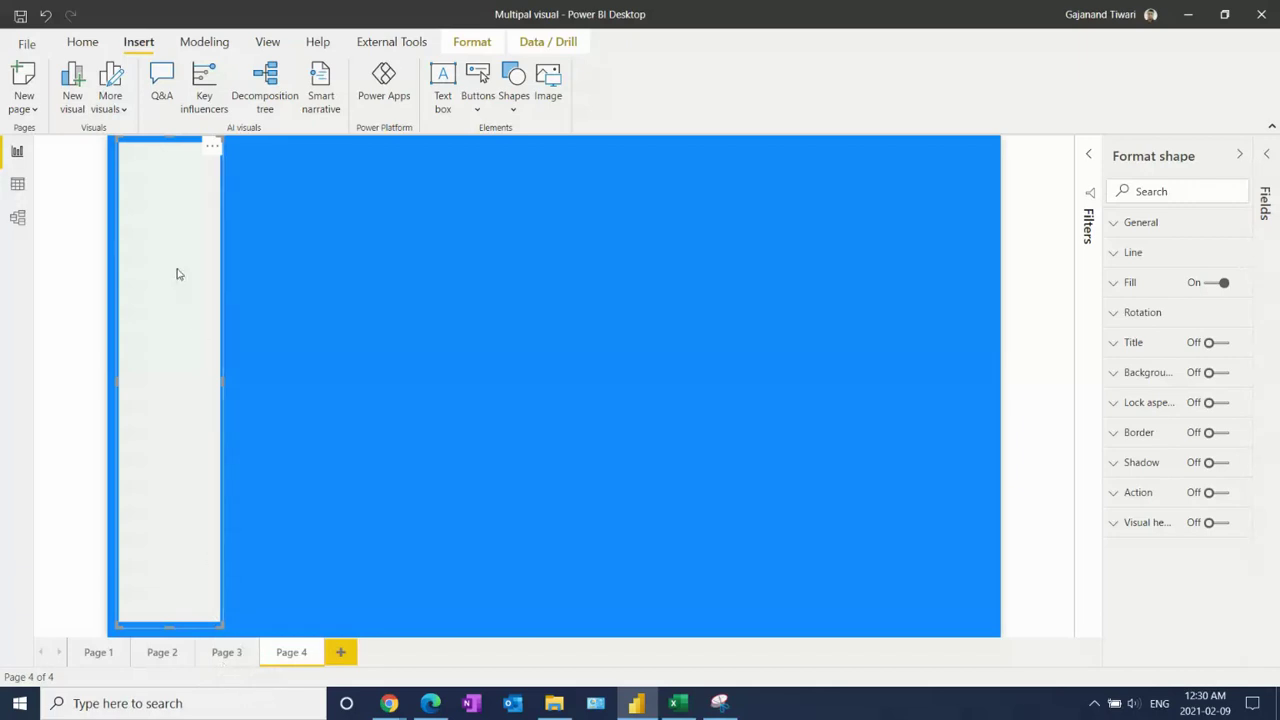
{"action": "left_click", "coordinate": [422, 353]}
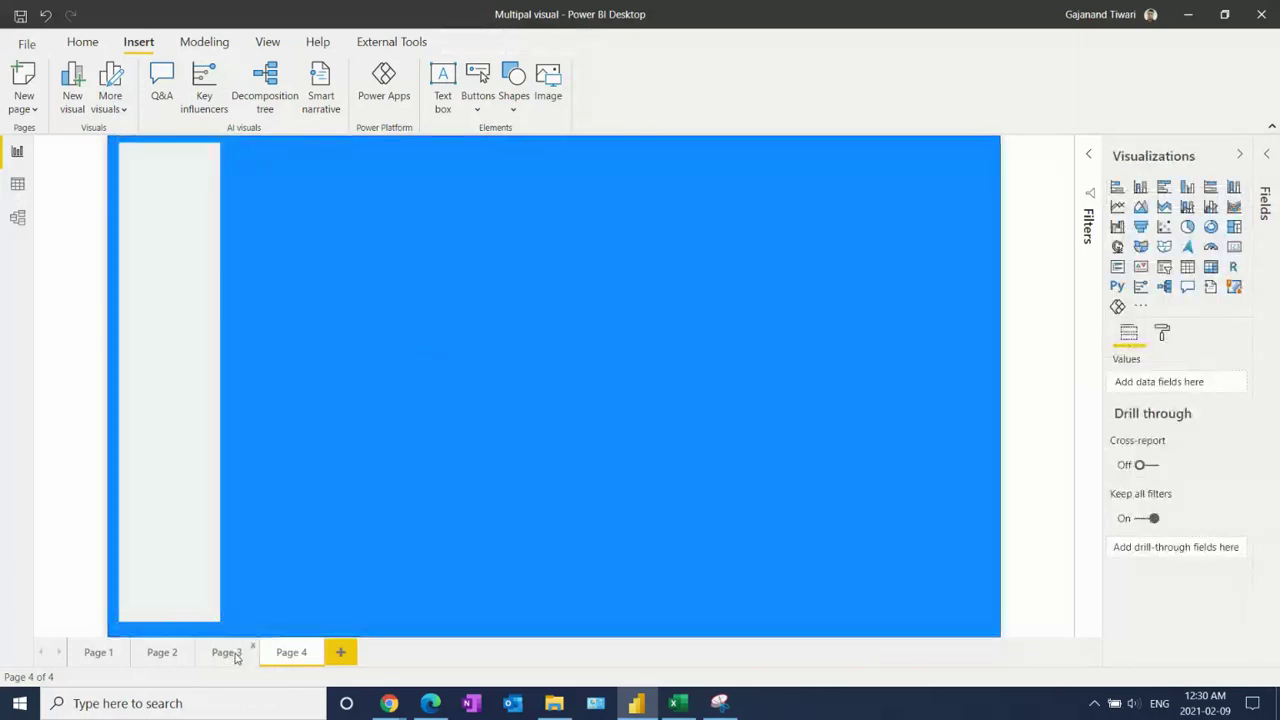
Step: Copy the Sales Summary chart and the product detail table from Page 3 onto Page 4
{"action": "left_click", "coordinate": [234, 654]}
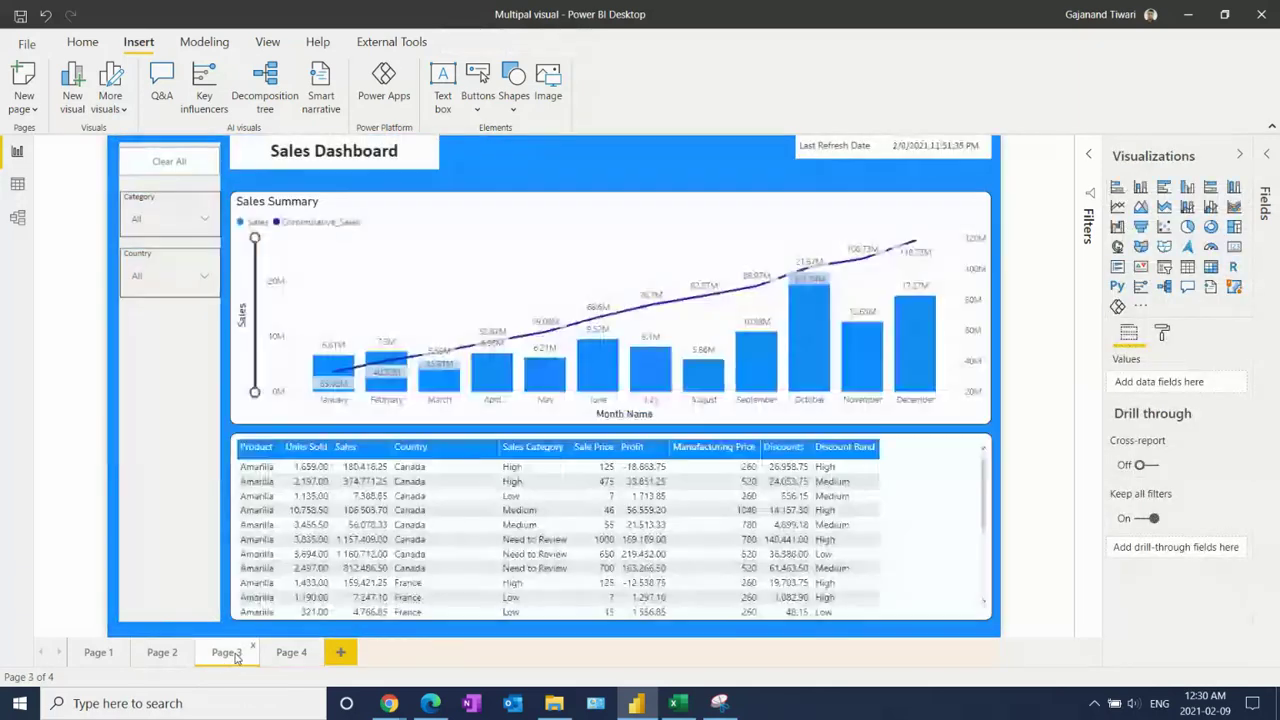
{"action": "left_click", "coordinate": [505, 249]}
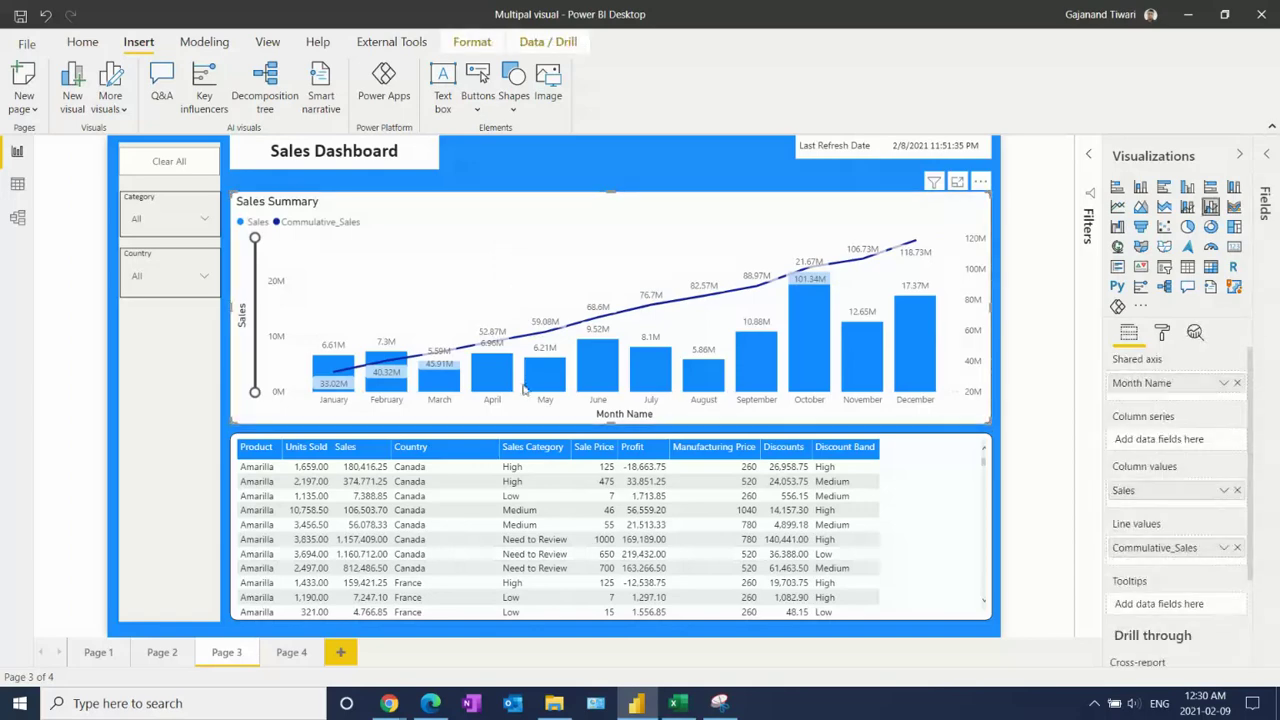
{"action": "left_click", "coordinate": [898, 483]}
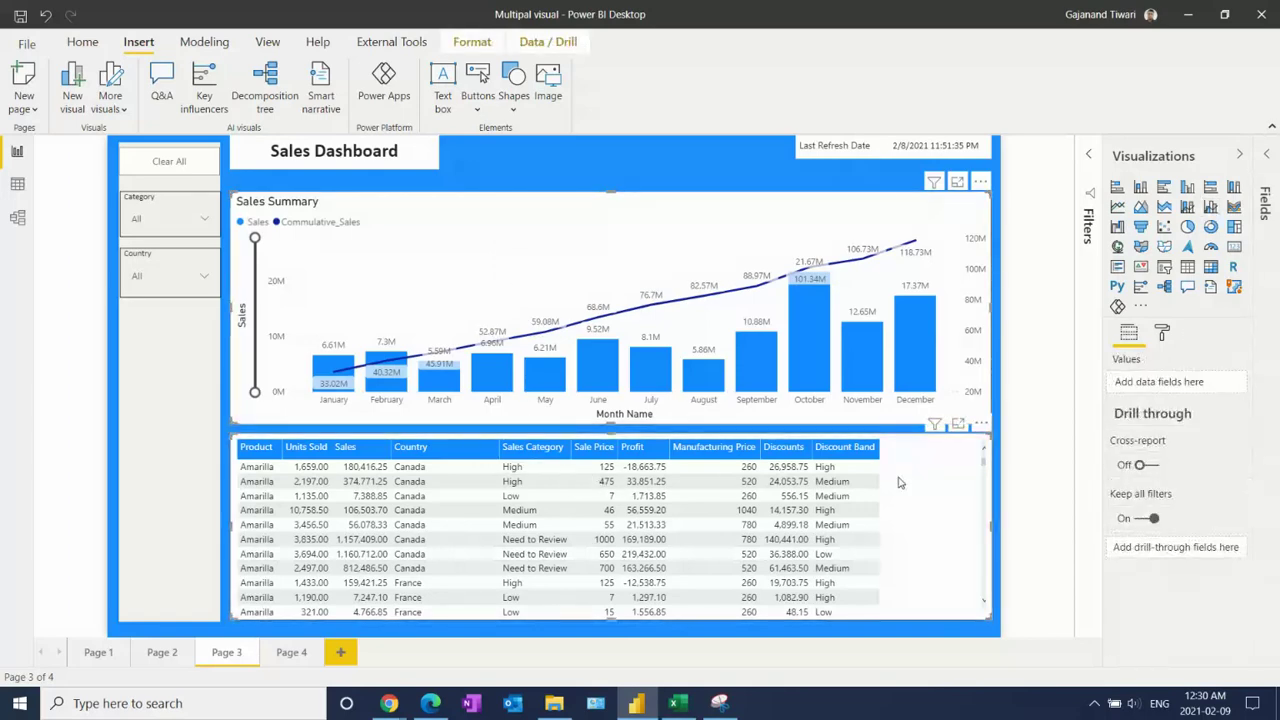
{"action": "left_click", "coordinate": [277, 656]}
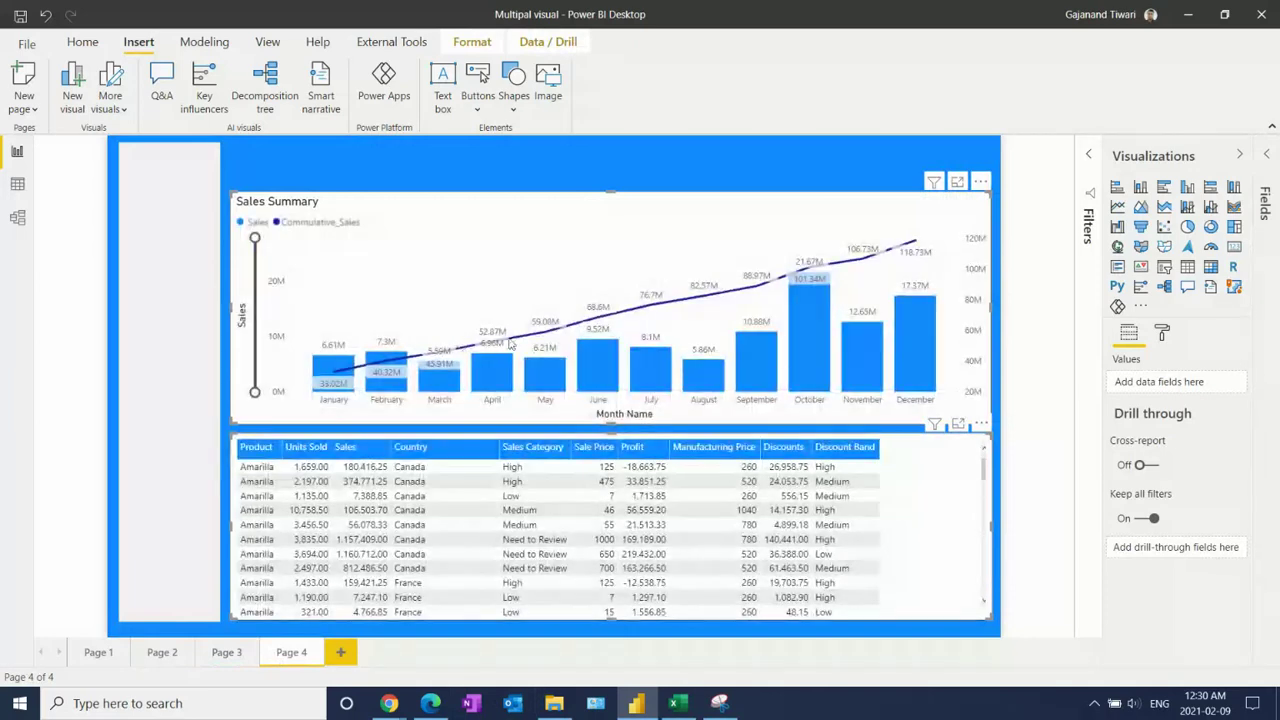
{"action": "left_click", "coordinate": [507, 164]}
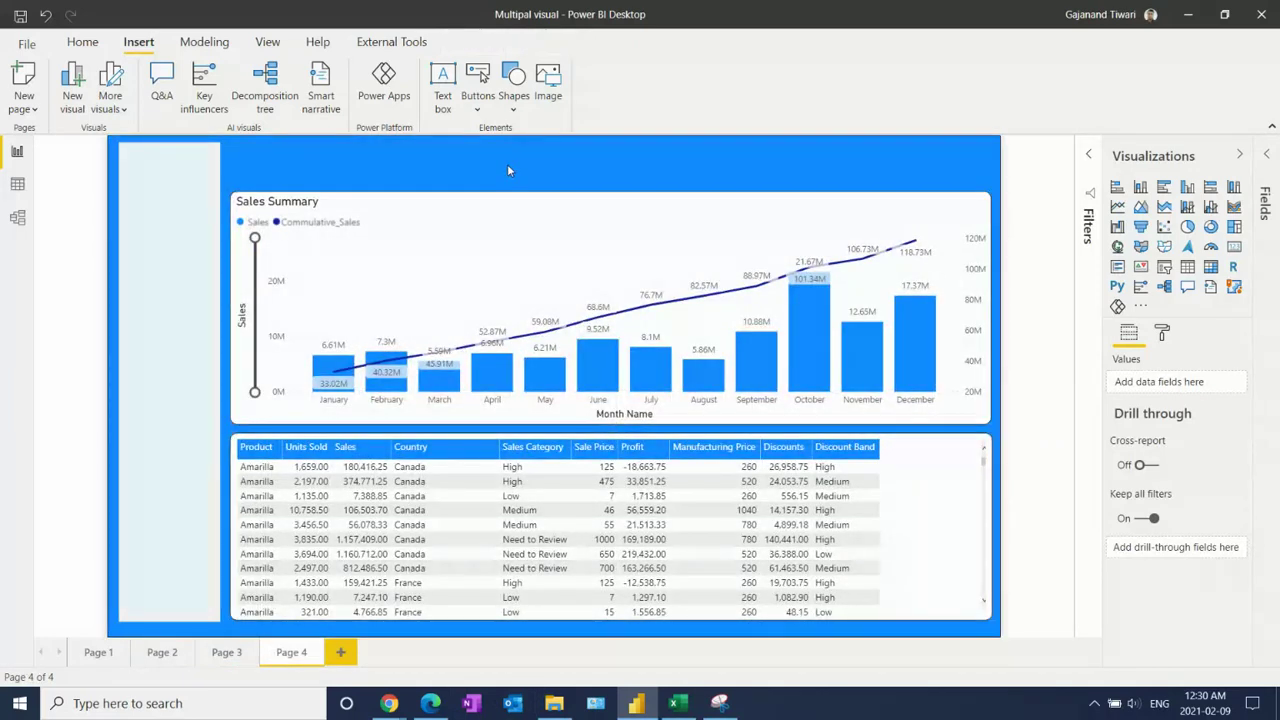
Step: Create a new measure named Commsales in Mesaure Table and enlarge the formula editor and its text
{"action": "left_click", "coordinate": [509, 279]}
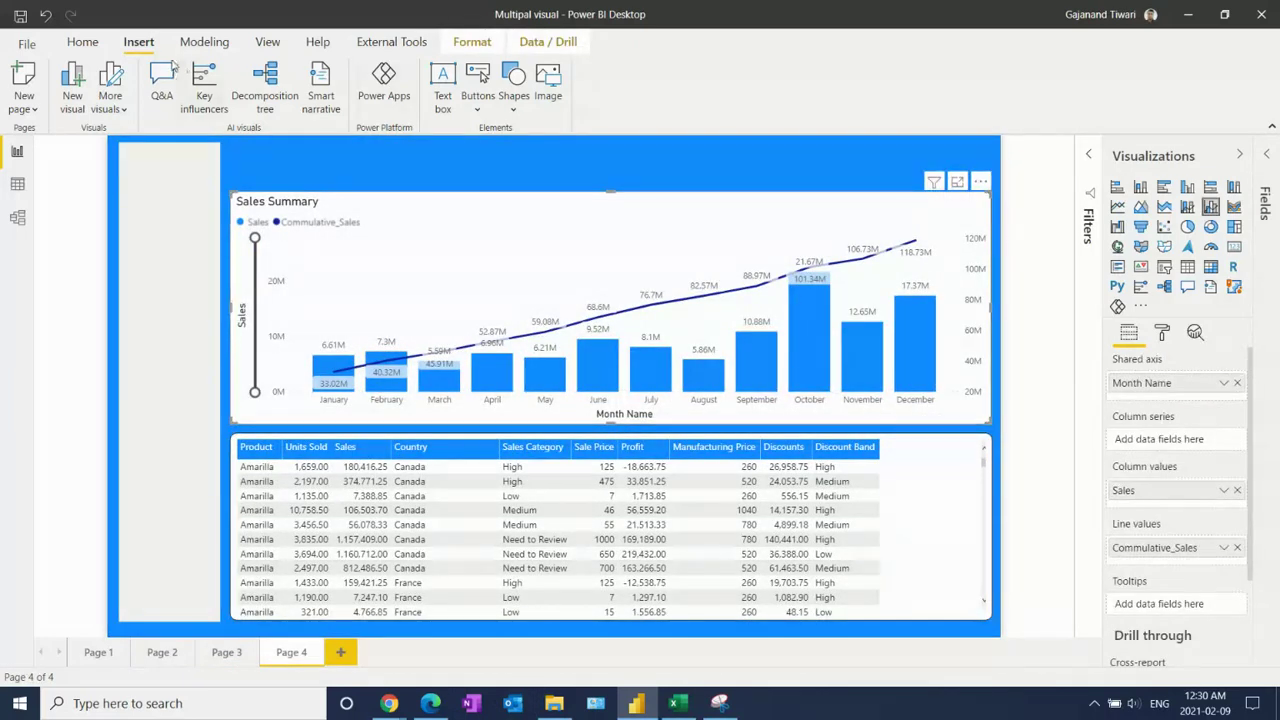
{"action": "left_click", "coordinate": [82, 42]}
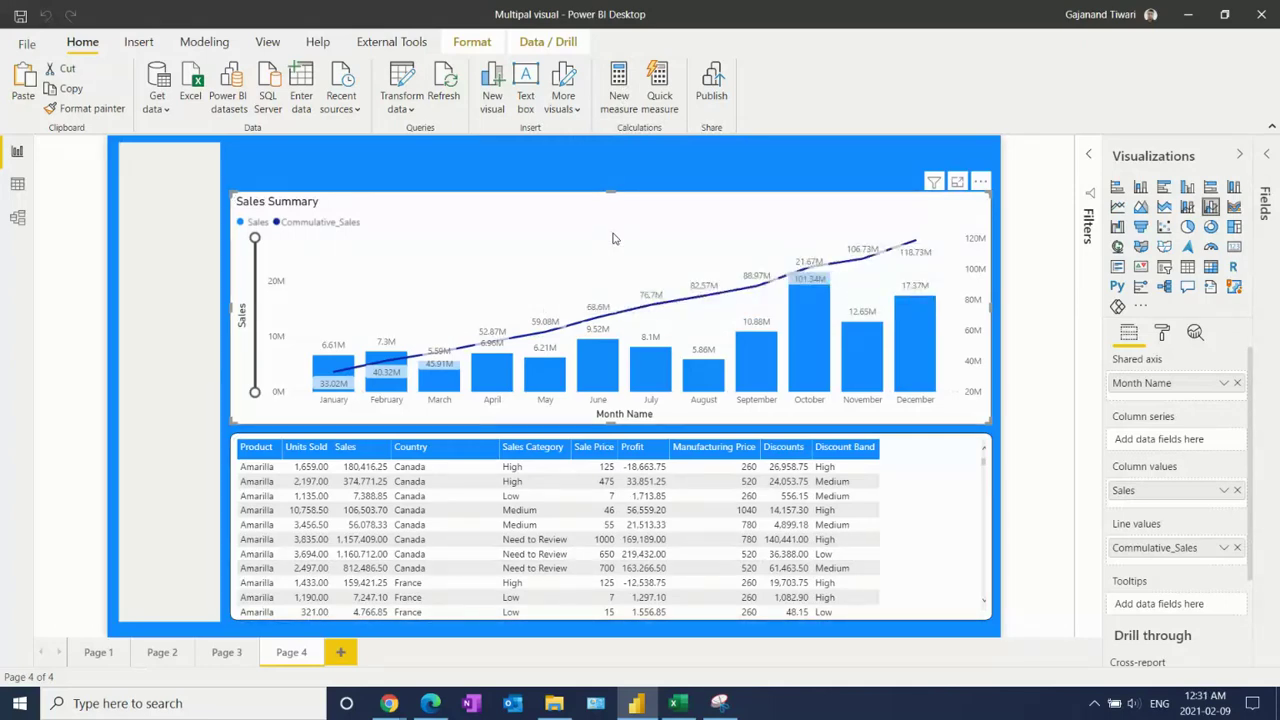
{"action": "left_click", "coordinate": [1270, 157]}
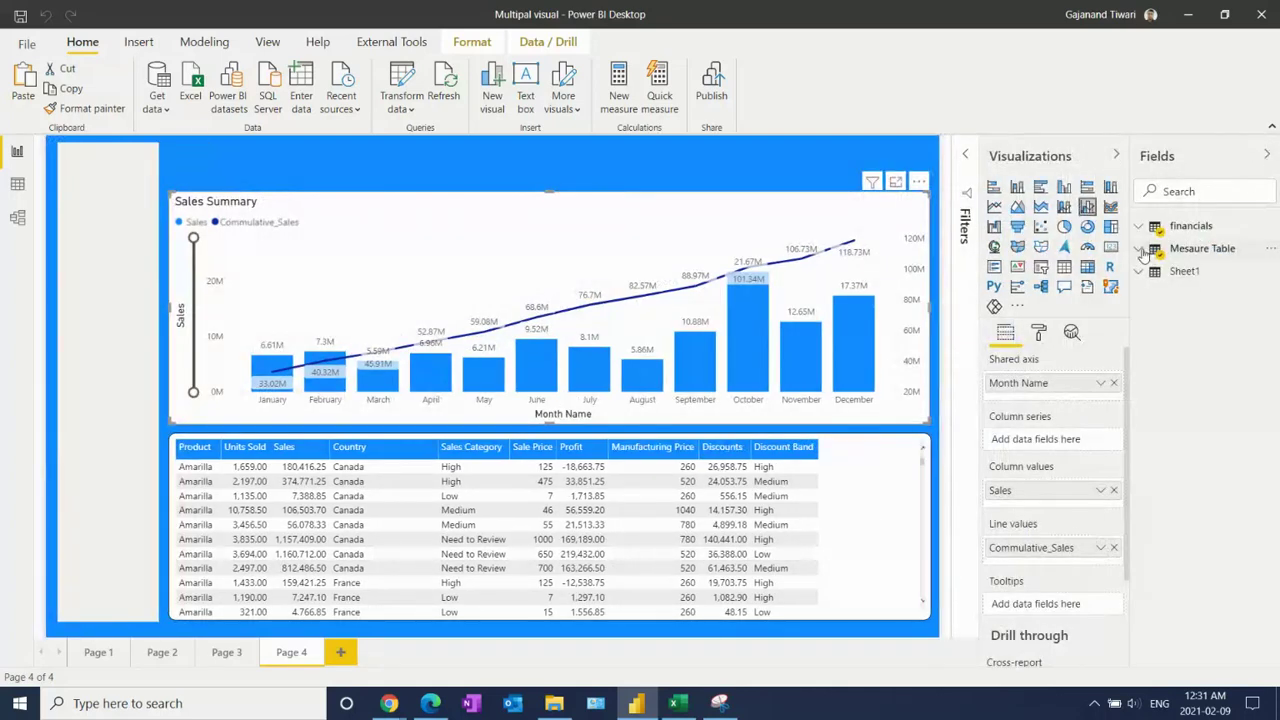
{"action": "right_click", "coordinate": [1200, 253]}
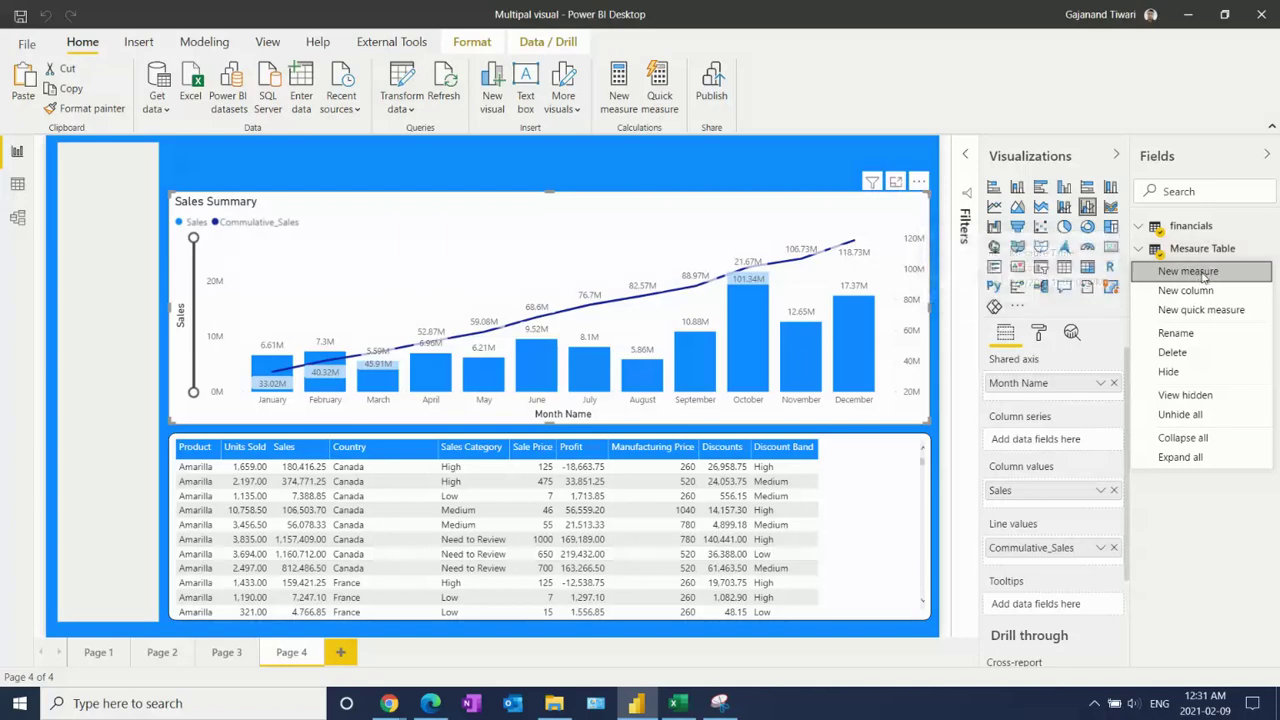
{"action": "left_click", "coordinate": [1188, 271]}
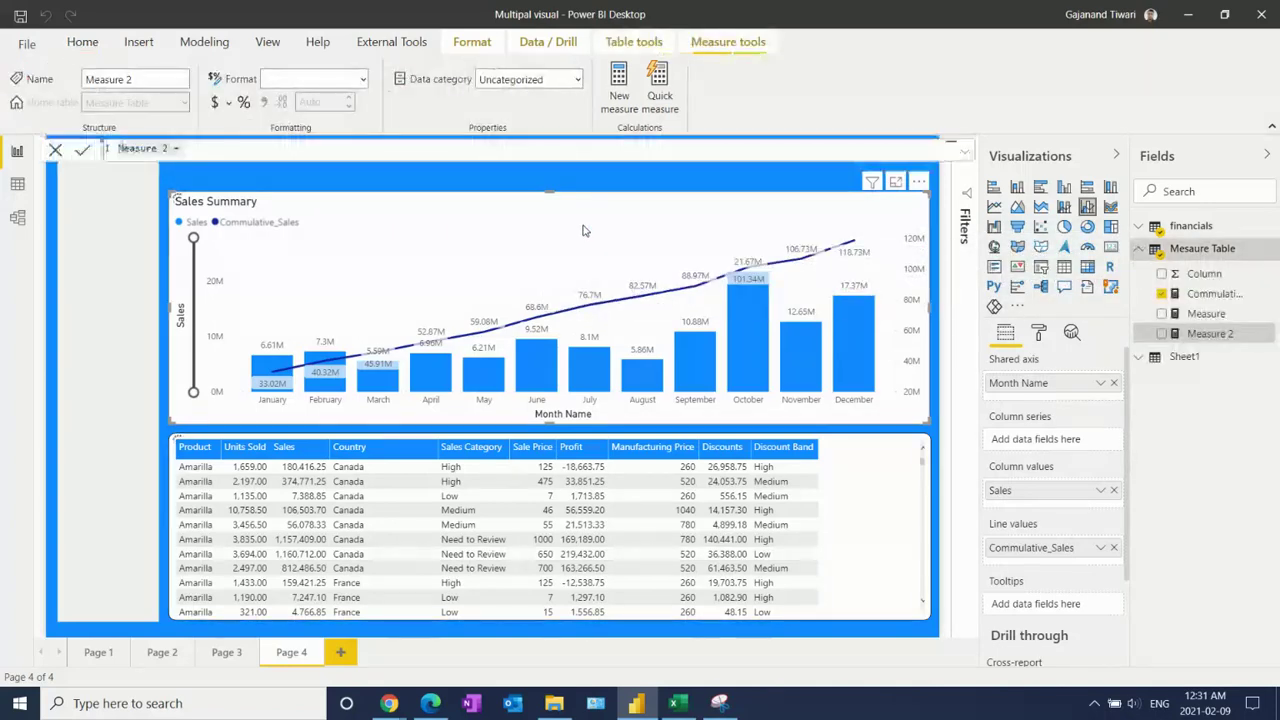
{"action": "key", "text": "BackSpace"}
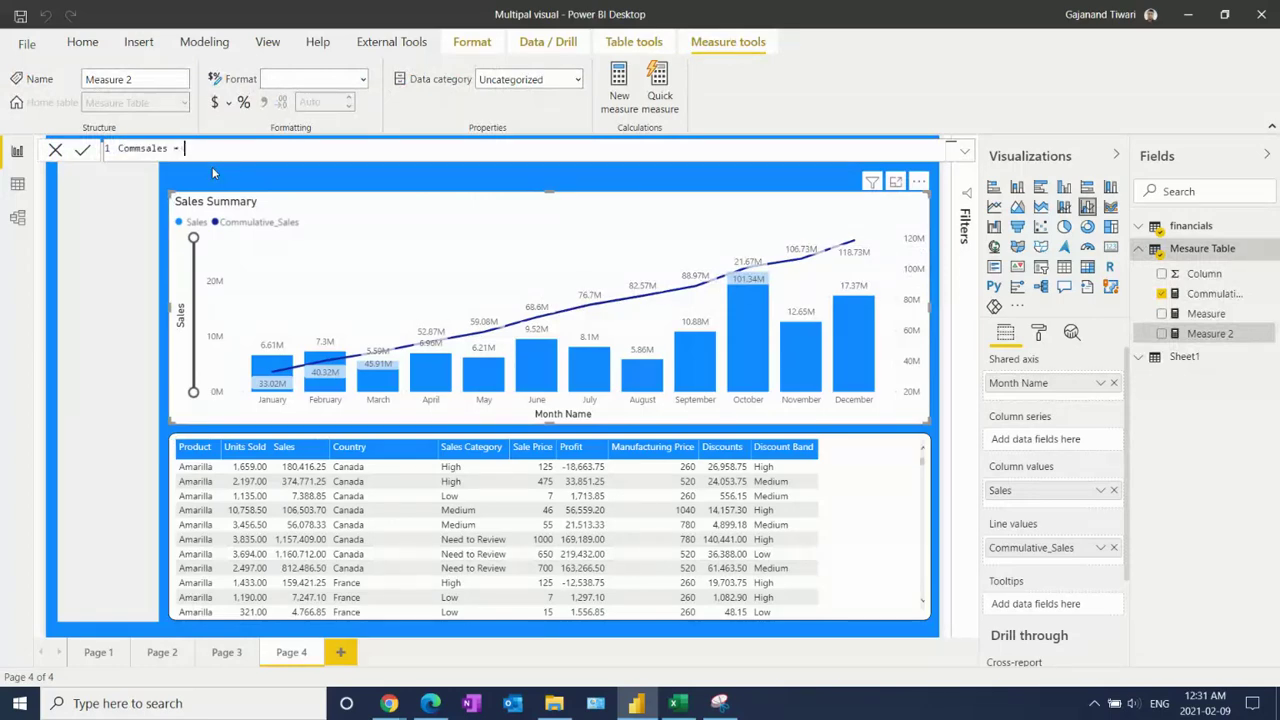
{"action": "left_click", "coordinate": [966, 156]}
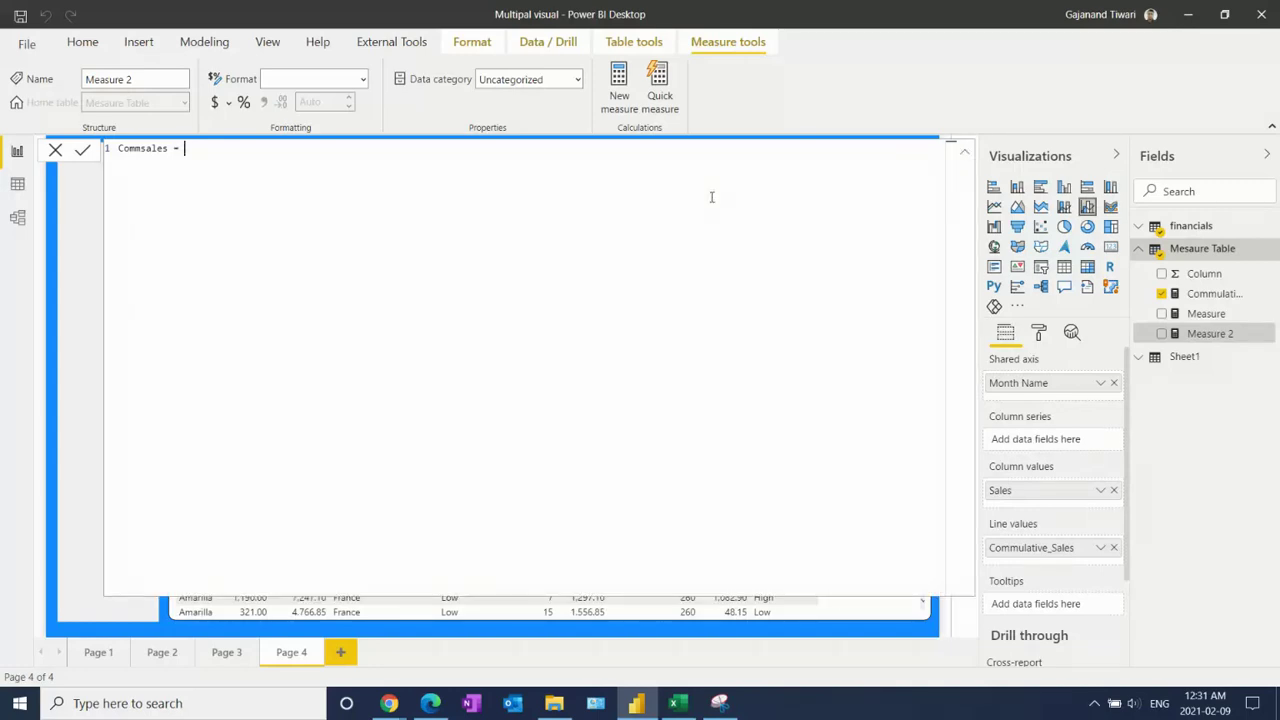
{"action": "scroll", "coordinate": [690, 194], "scroll_direction": "up", "scroll_amount": 3}
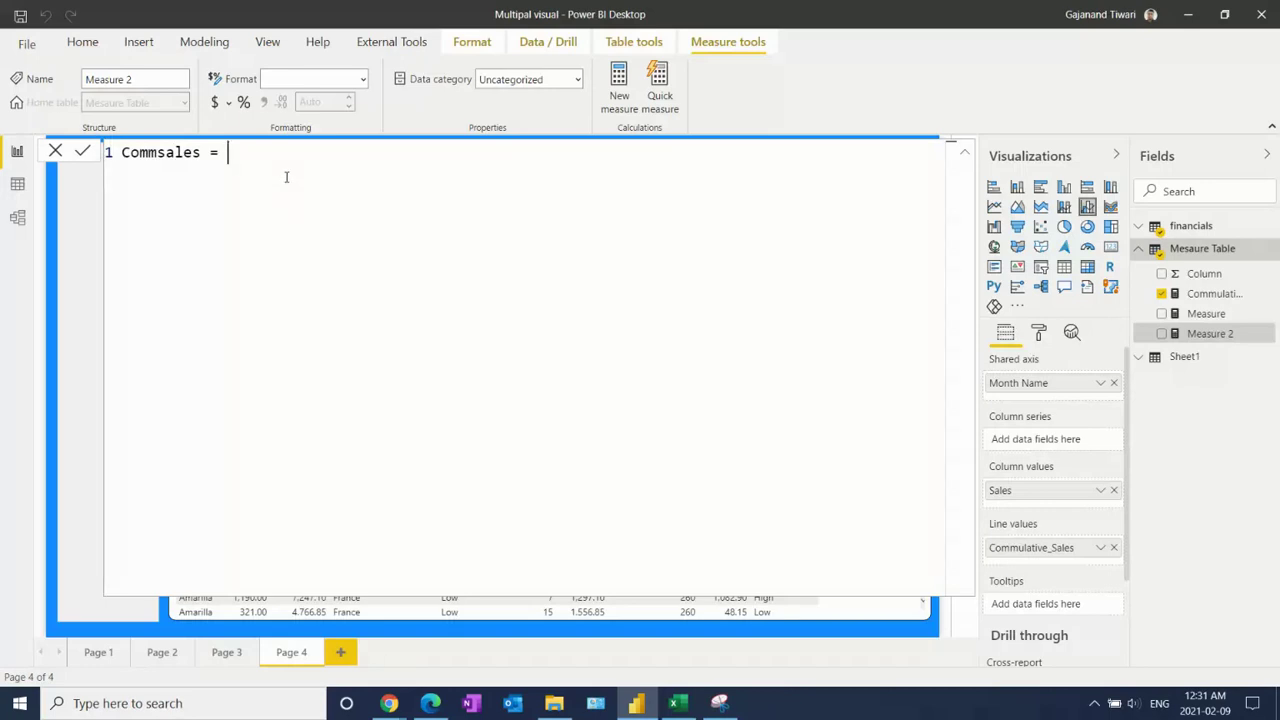
{"action": "scroll", "coordinate": [286, 177], "scroll_direction": "up", "scroll_amount": 1}
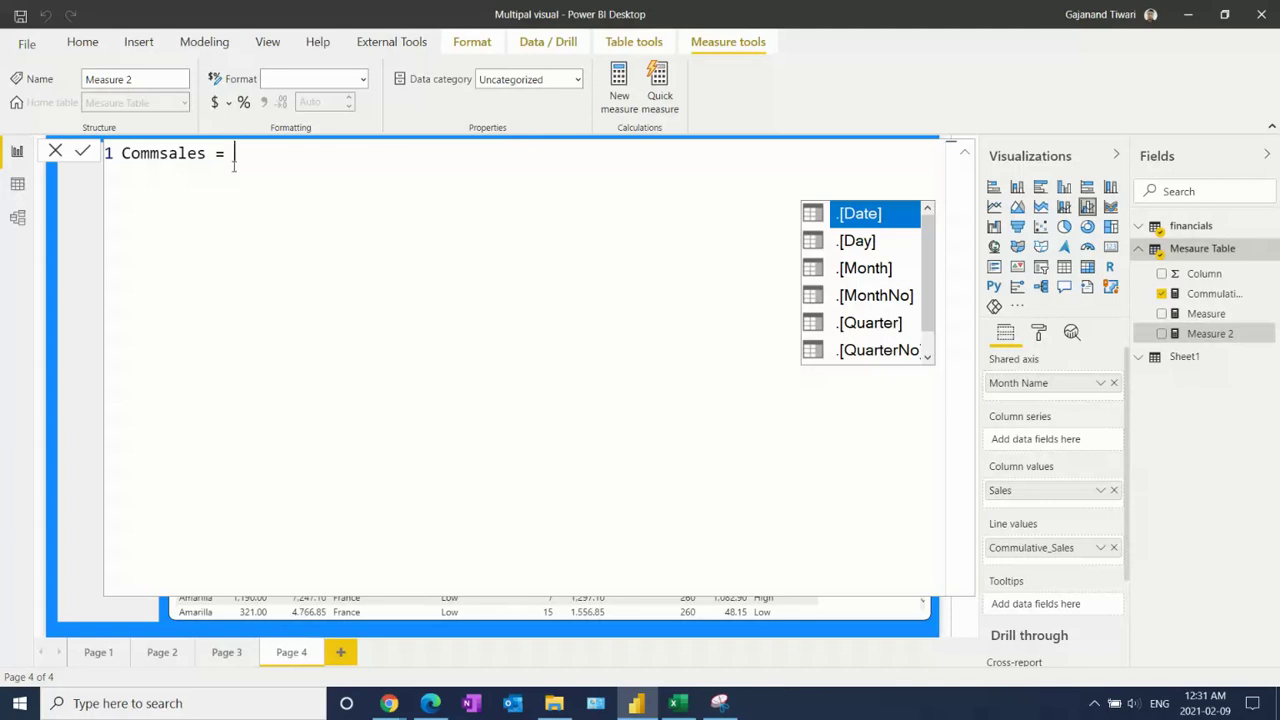
Step: Begin the Commsales formula with CALCULATE(SUM(Sheet1[ Sales]) and add a FILTER function as its second argument
{"action": "type", "text": "cal"}
{"action": "key", "text": "Tab"}
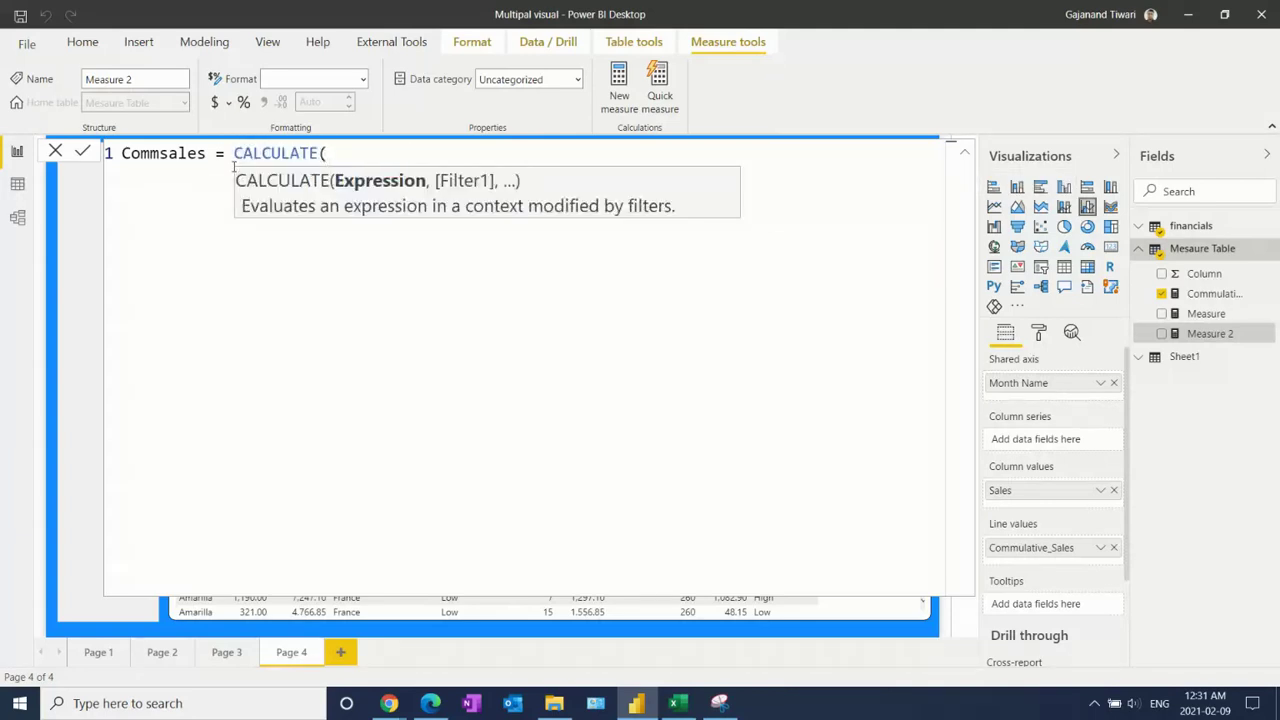
{"action": "type", "text": "sum"}
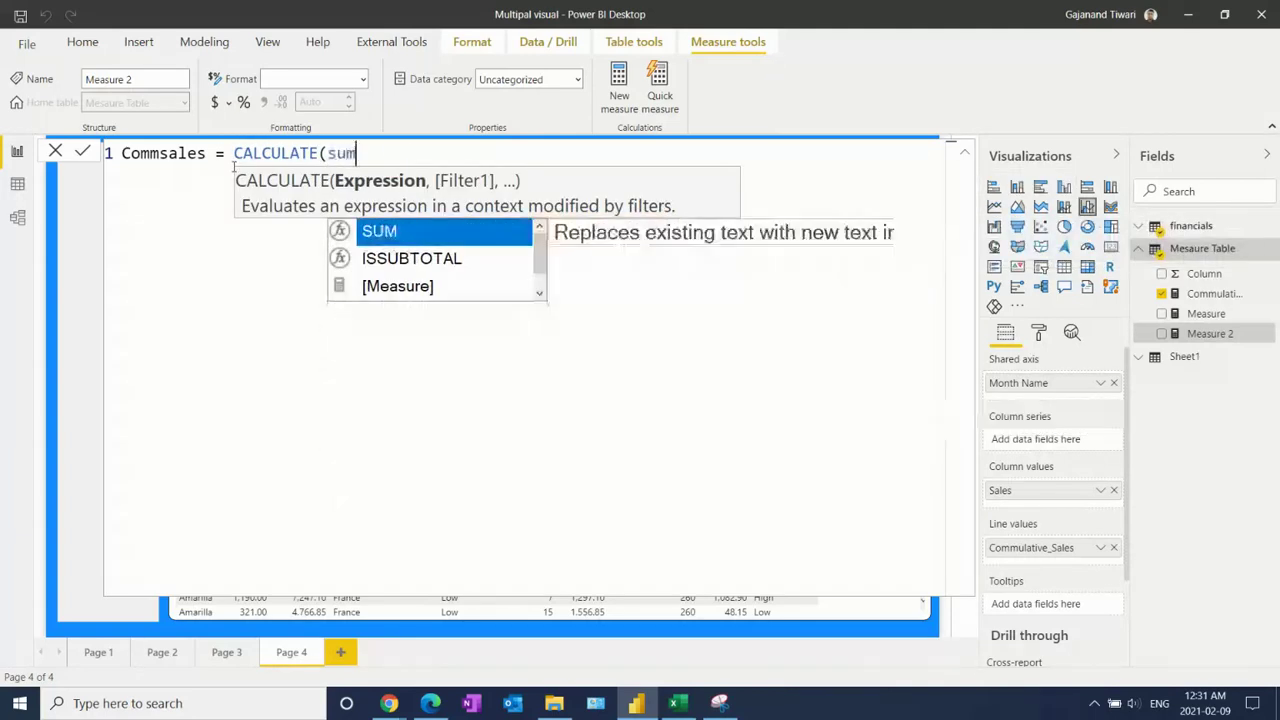
{"action": "key", "text": "Tab"}
{"action": "type", "text": "sal"}
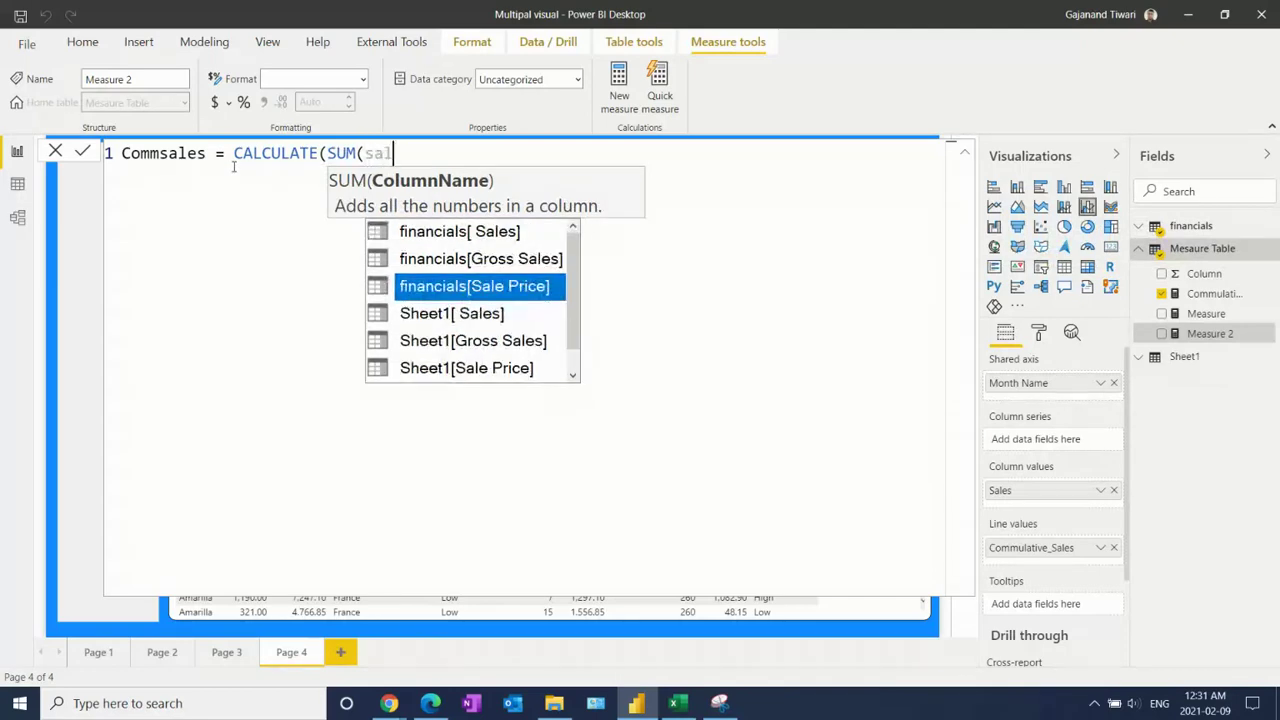
{"action": "key", "text": "Down"}
{"action": "key", "text": "Tab"}
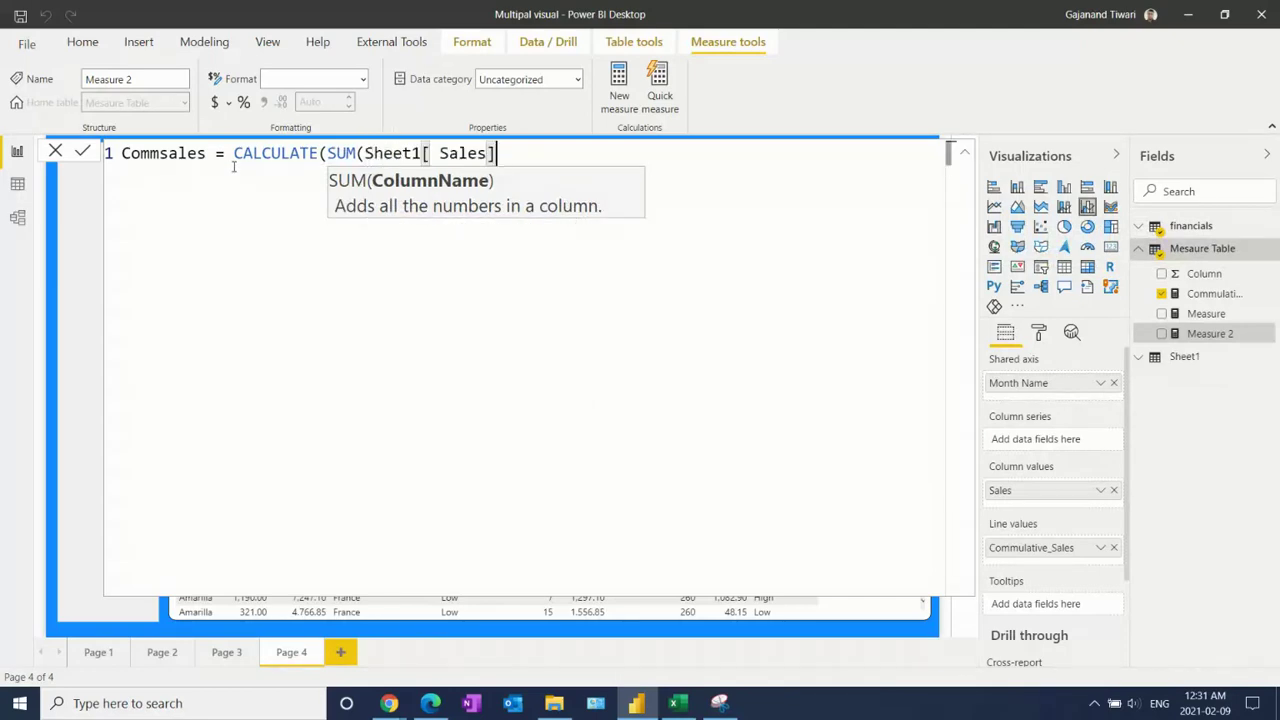
{"action": "type", "text": "),fil"}
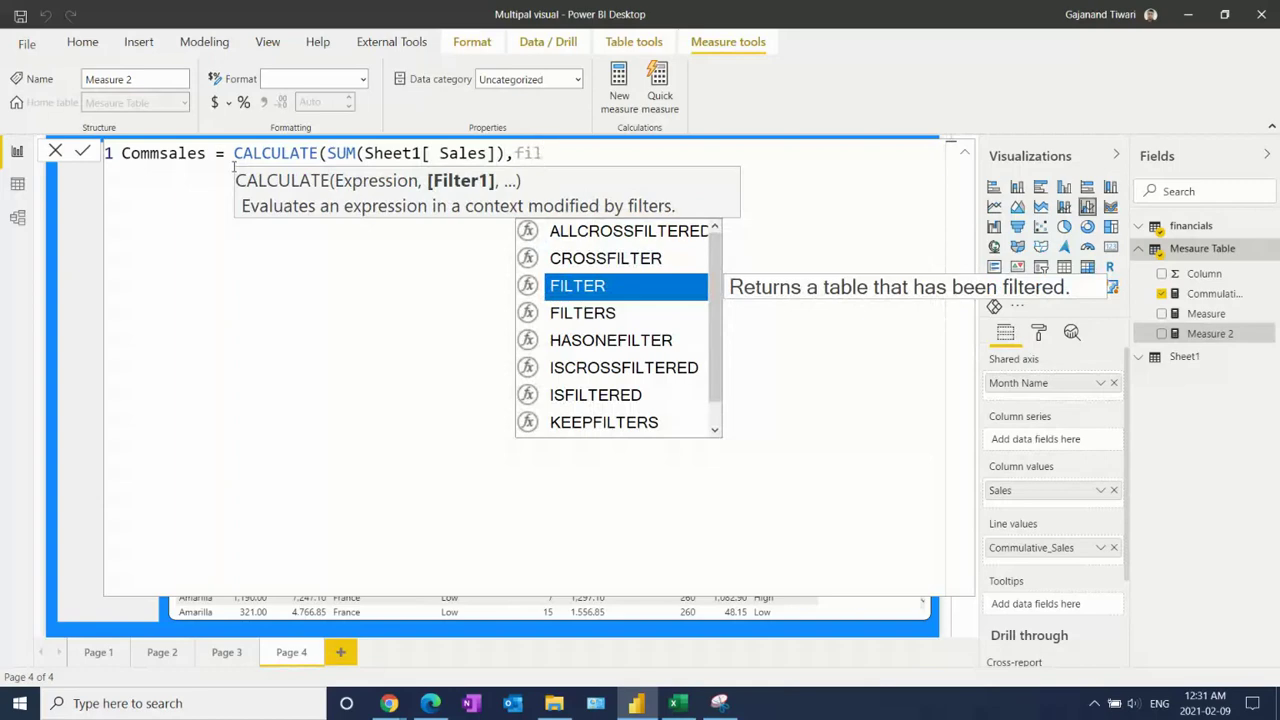
{"action": "key", "text": "Tab"}
{"action": "type", "text": "sal"}
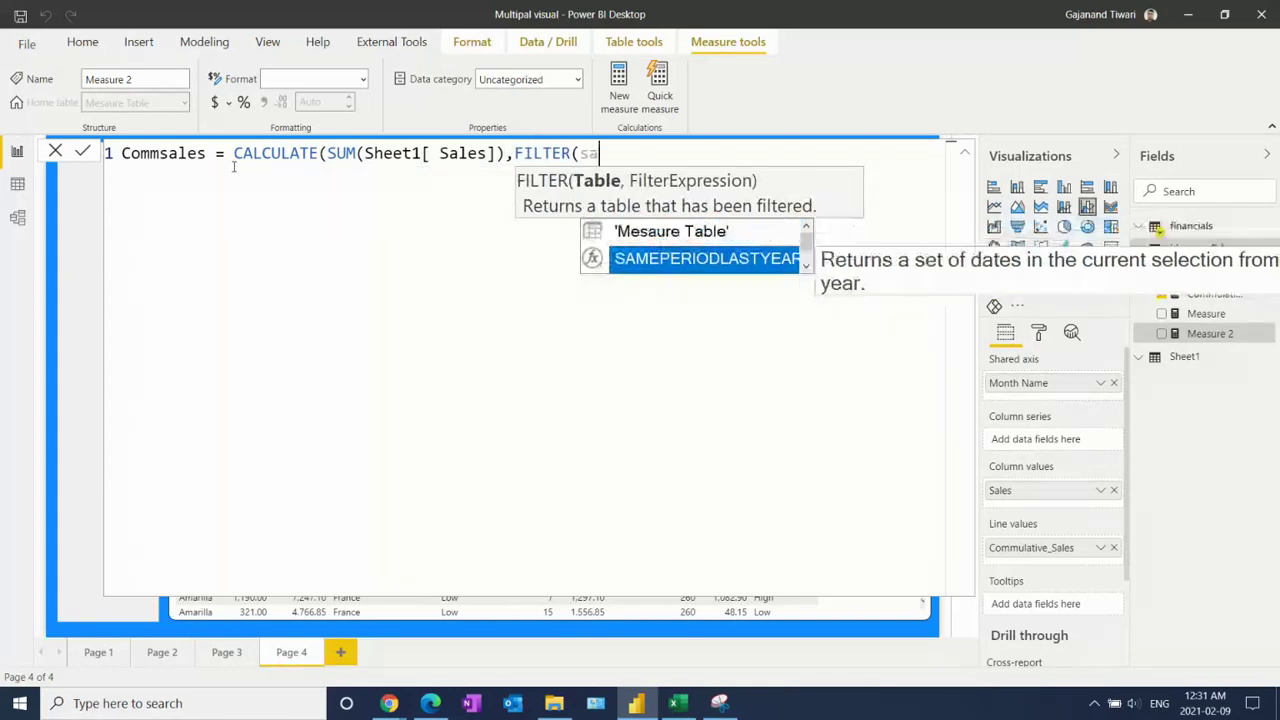
{"action": "key", "text": "BackSpace"}
{"action": "key", "text": "BackSpace"}
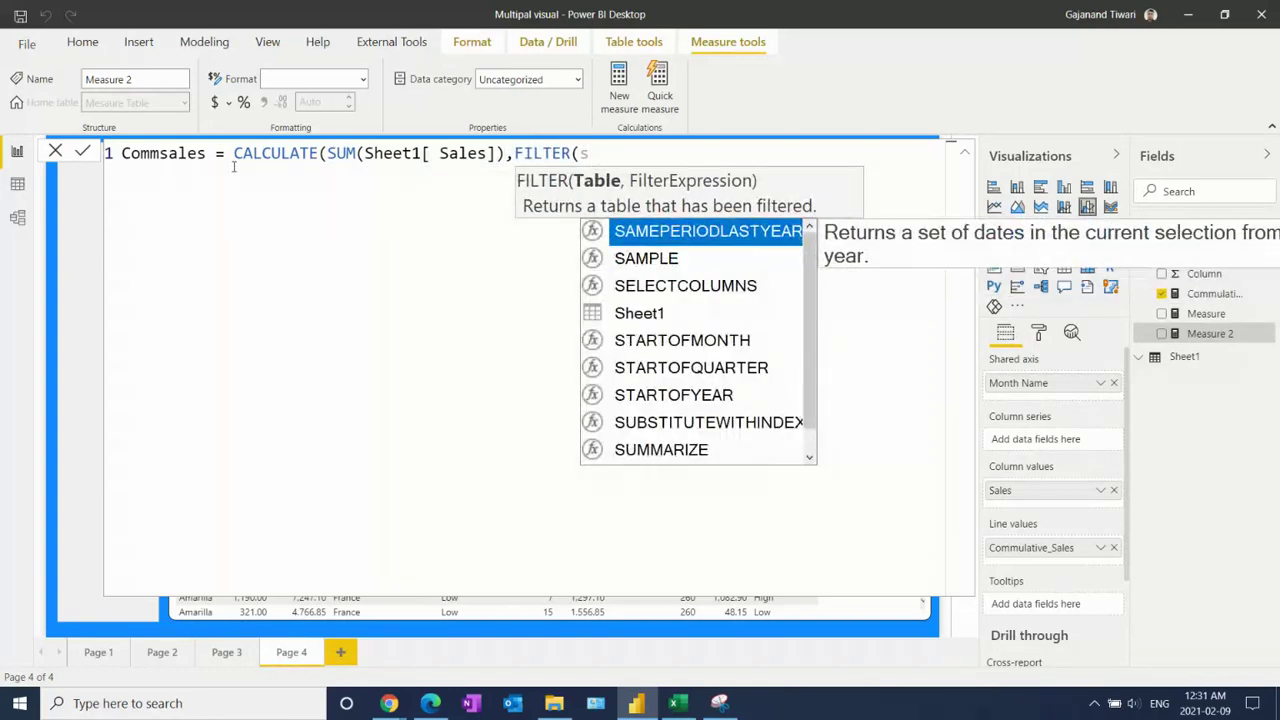
{"action": "type", "text": "al"}
{"action": "key", "text": "BackSpace"}
{"action": "key", "text": "BackSpace"}
{"action": "key", "text": "BackSpace"}
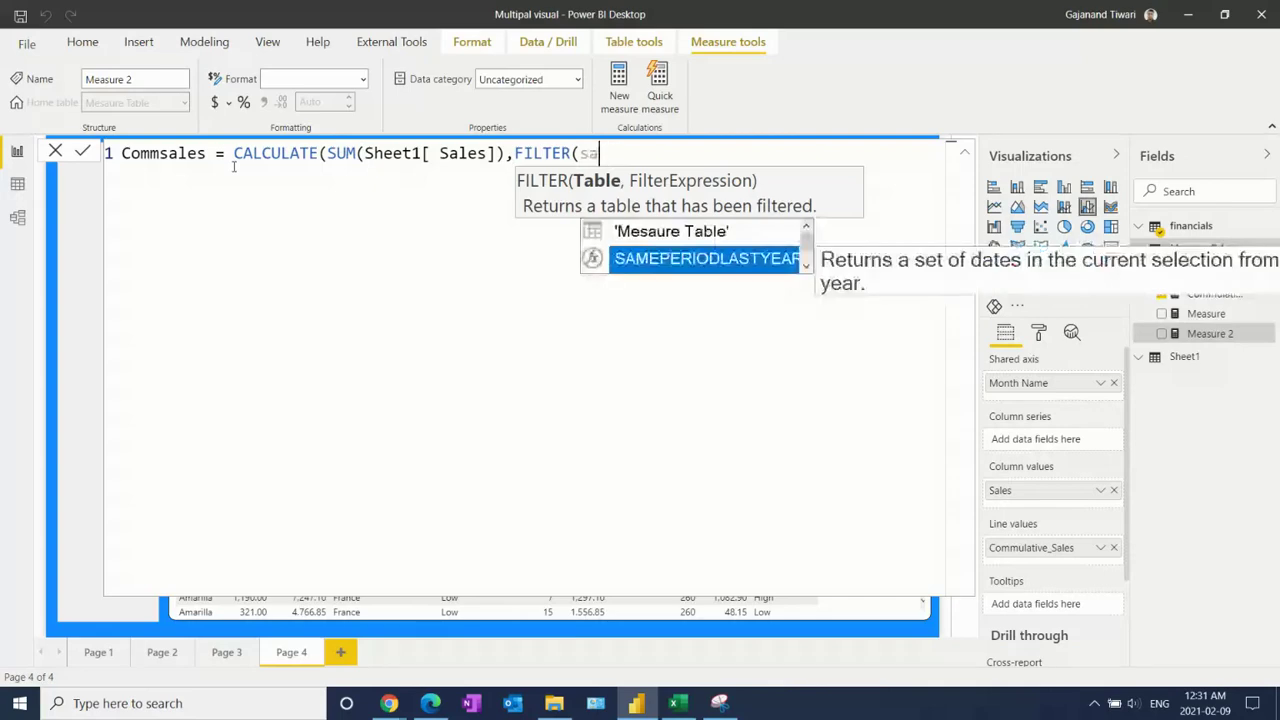
Step: Enter ALLSELECTED(Sheet1) as the table argument of the FILTER function in the Commsales formula
{"action": "type", "text": "all"}
{"action": "key", "text": "Down"}
{"action": "key", "text": "Down"}
{"action": "key", "text": "Down"}
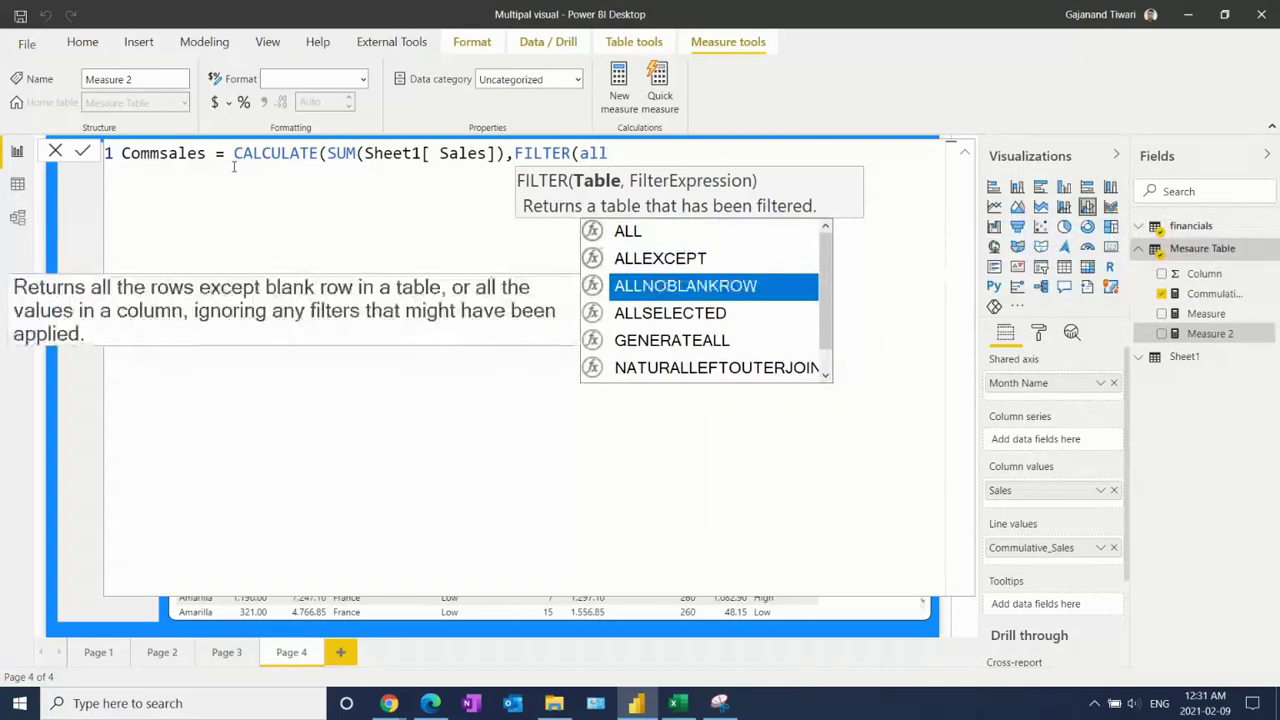
{"action": "key", "text": "Tab"}
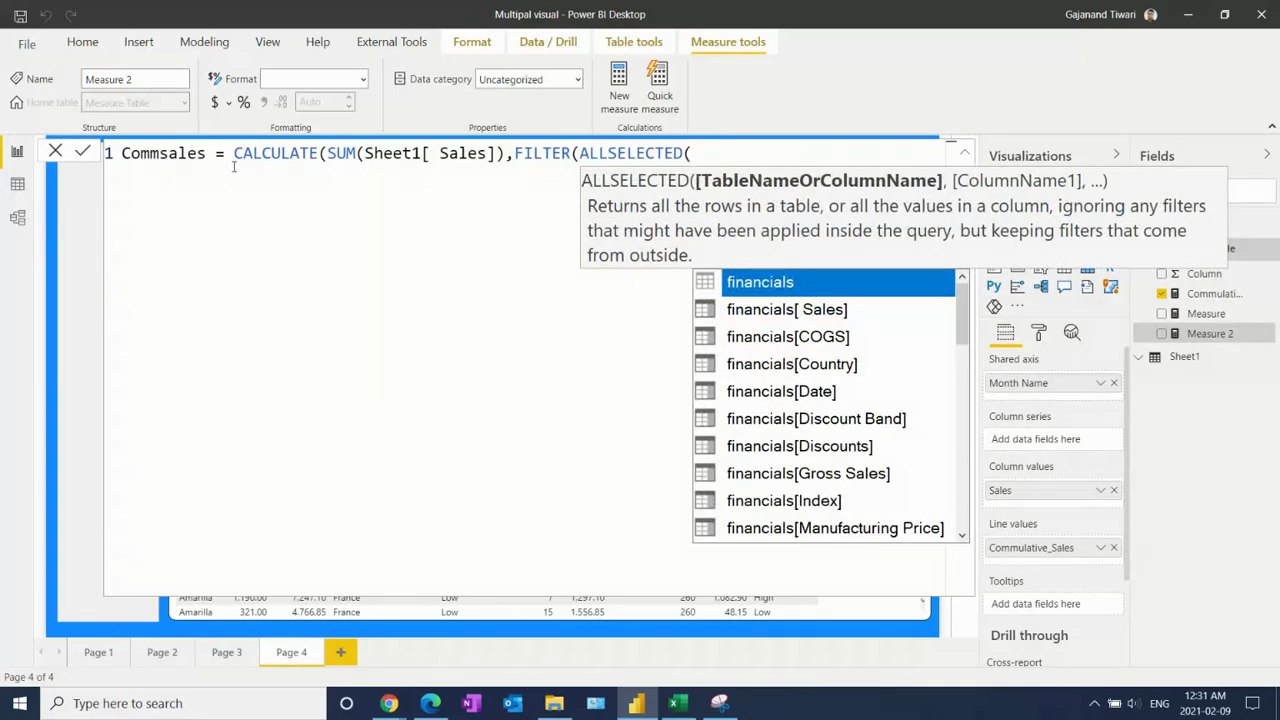
{"action": "type", "text": "sh"}
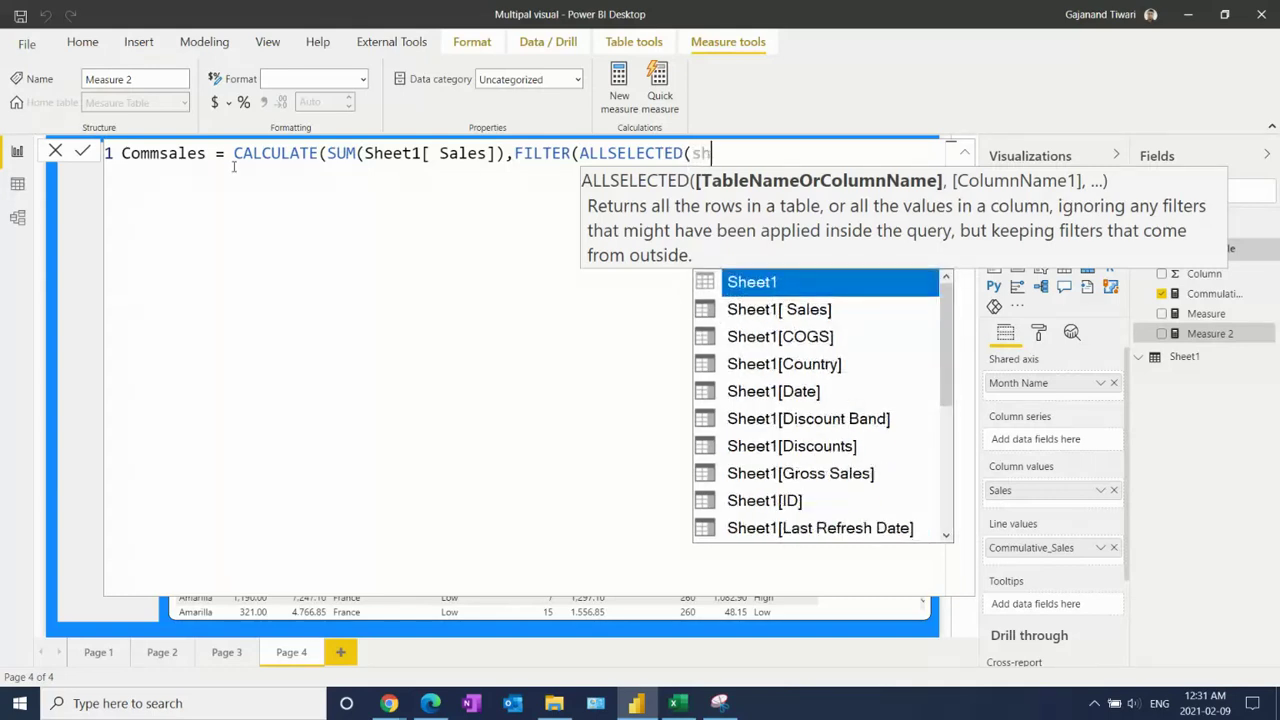
{"action": "key", "text": "Tab"}
{"action": "type", "text": ")"}
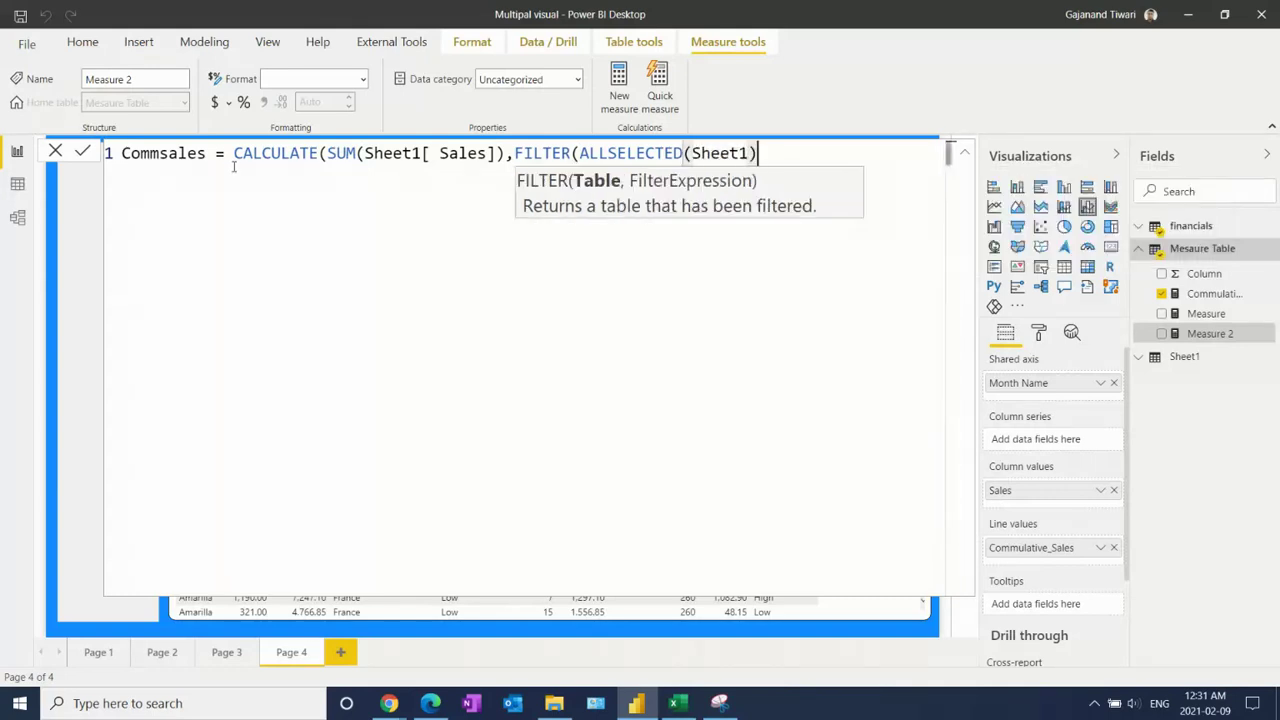
{"action": "type", "text": ","}
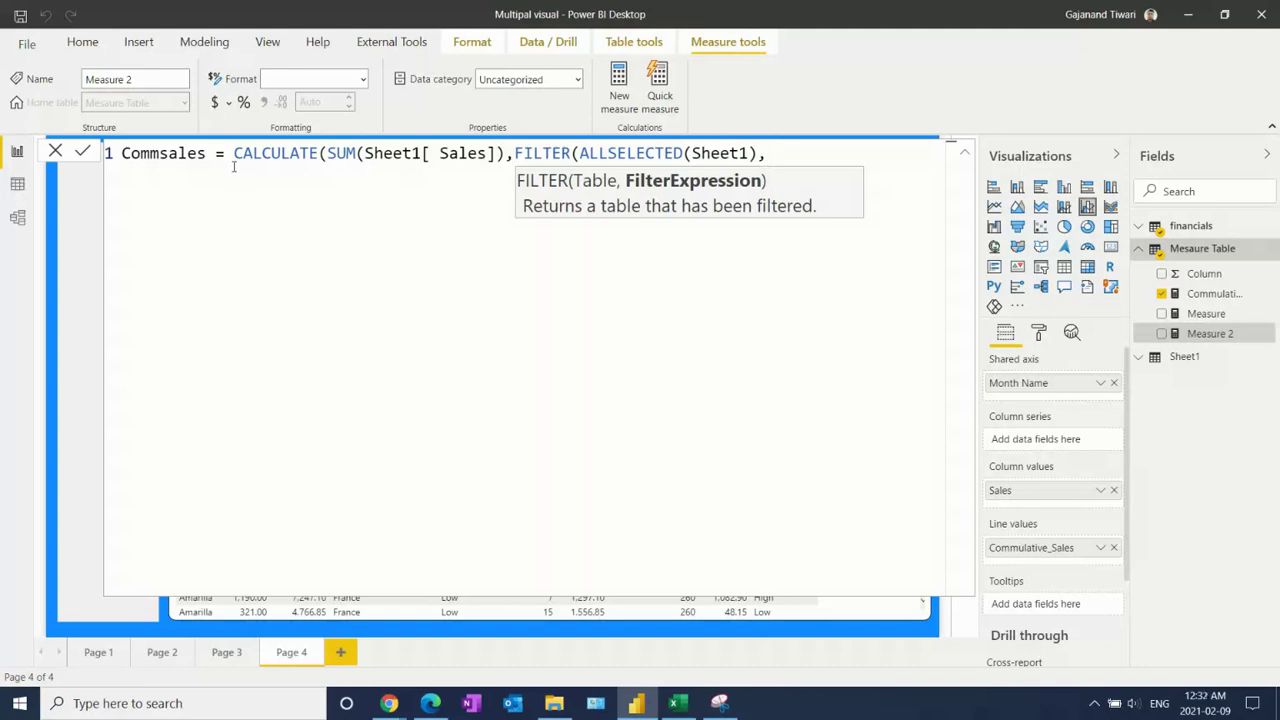
Step: Begin the FILTER condition with the Sheet1[Date] column
{"action": "type", "text": " date"}
{"action": "key", "text": "Down"}
{"action": "key", "text": "Down"}
{"action": "key", "text": "Down"}
{"action": "key", "text": "Down"}
{"action": "key", "text": "Down"}
{"action": "key", "text": "Down"}
{"action": "key", "text": "Down"}
{"action": "key", "text": "Down"}
{"action": "key", "text": "Down"}
{"action": "key", "text": "Down"}
{"action": "key", "text": "Down"}
{"action": "key", "text": "Down"}
{"action": "key", "text": "Down"}
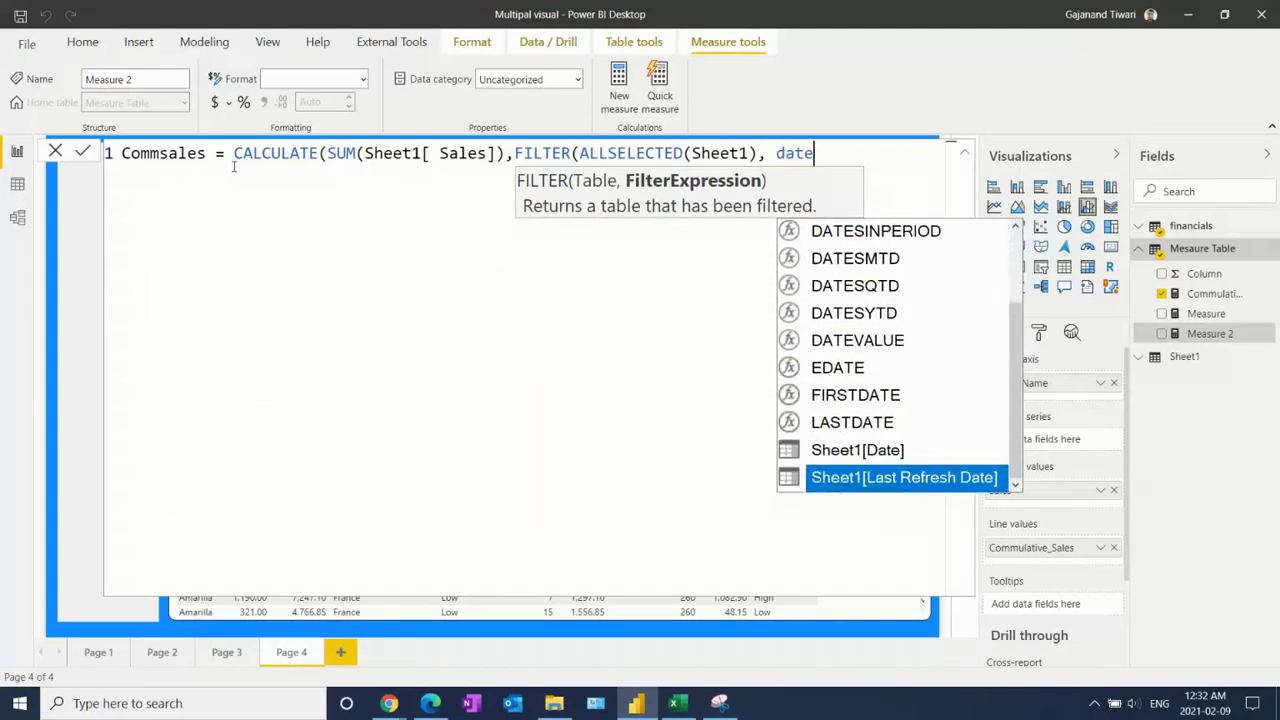
{"action": "key", "text": "Up"}
{"action": "key", "text": "Tab"}
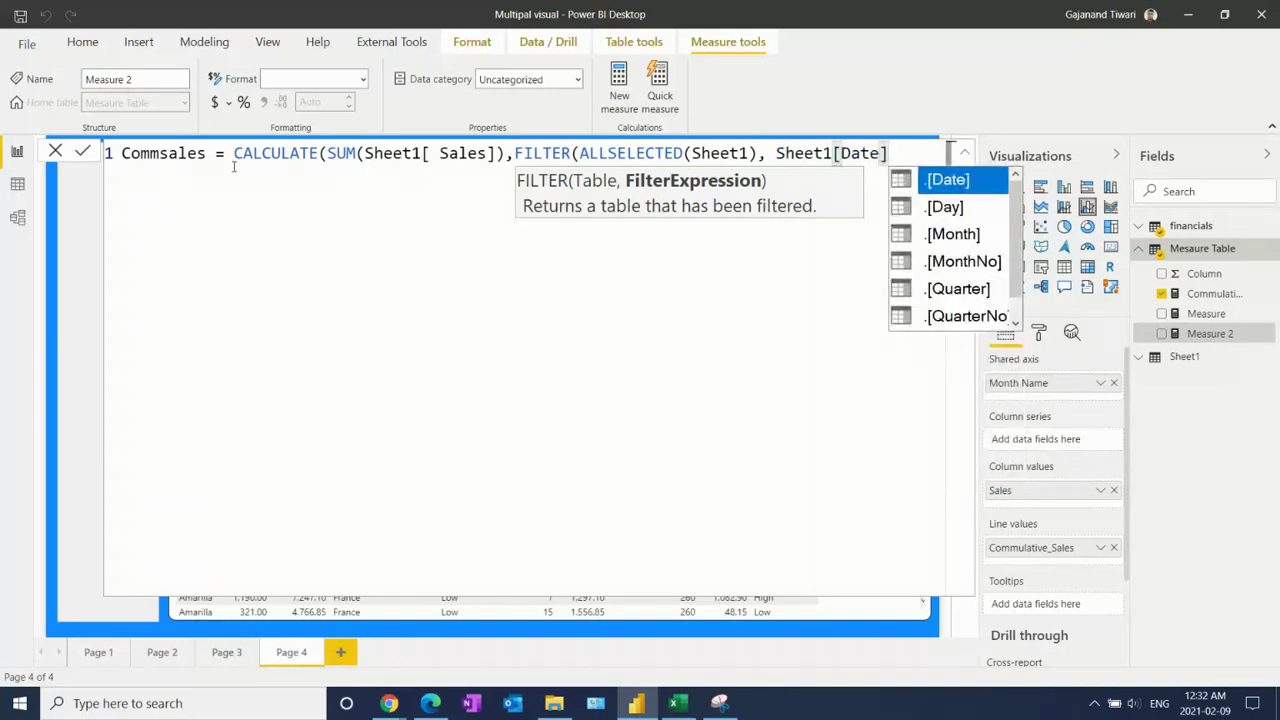
Step: Complete the condition with <=MAX(Sheet1[Date]) and close the FILTER and CALCULATE functions
{"action": "type", "text": "<=max("}
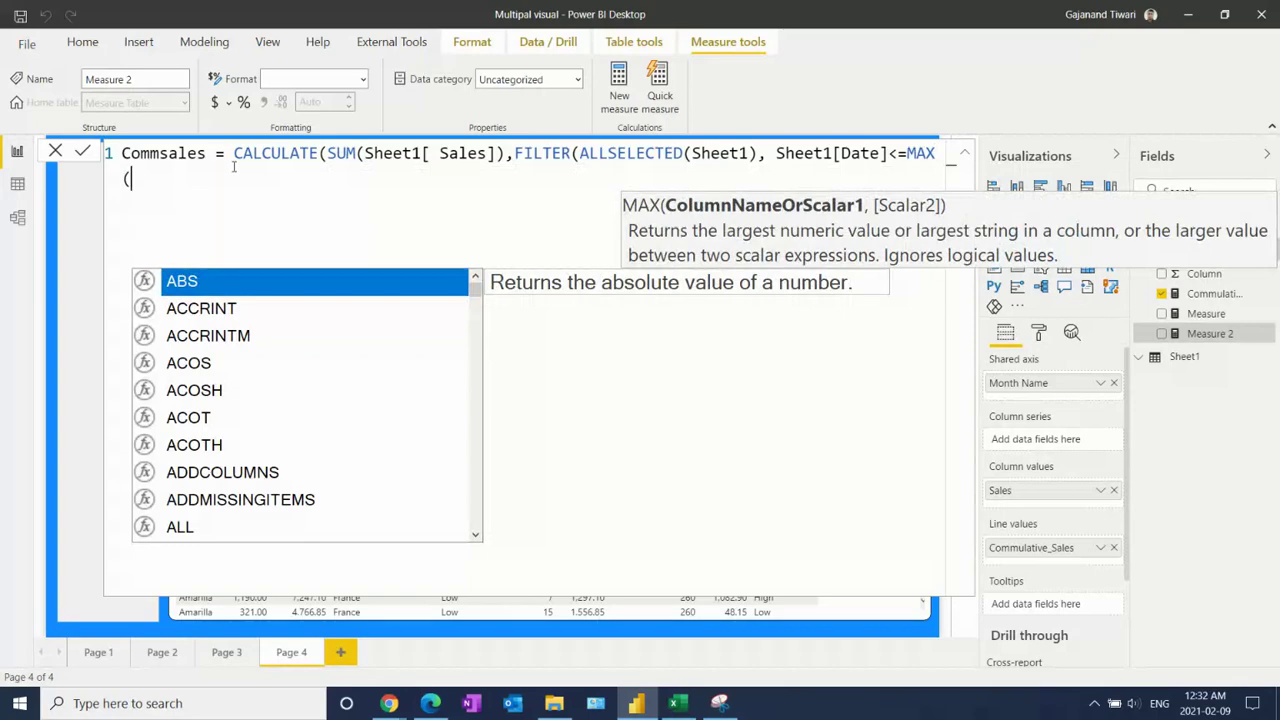
{"action": "type", "text": "date"}
{"action": "key", "text": "Down"}
{"action": "key", "text": "Down"}
{"action": "key", "text": "Down"}
{"action": "key", "text": "Down"}
{"action": "key", "text": "Down"}
{"action": "key", "text": "Down"}
{"action": "key", "text": "Down"}
{"action": "key", "text": "Down"}
{"action": "key", "text": "Down"}
{"action": "key", "text": "Down"}
{"action": "key", "text": "Down"}
{"action": "key", "text": "Down"}
{"action": "key", "text": "Down"}
{"action": "key", "text": "Tab"}
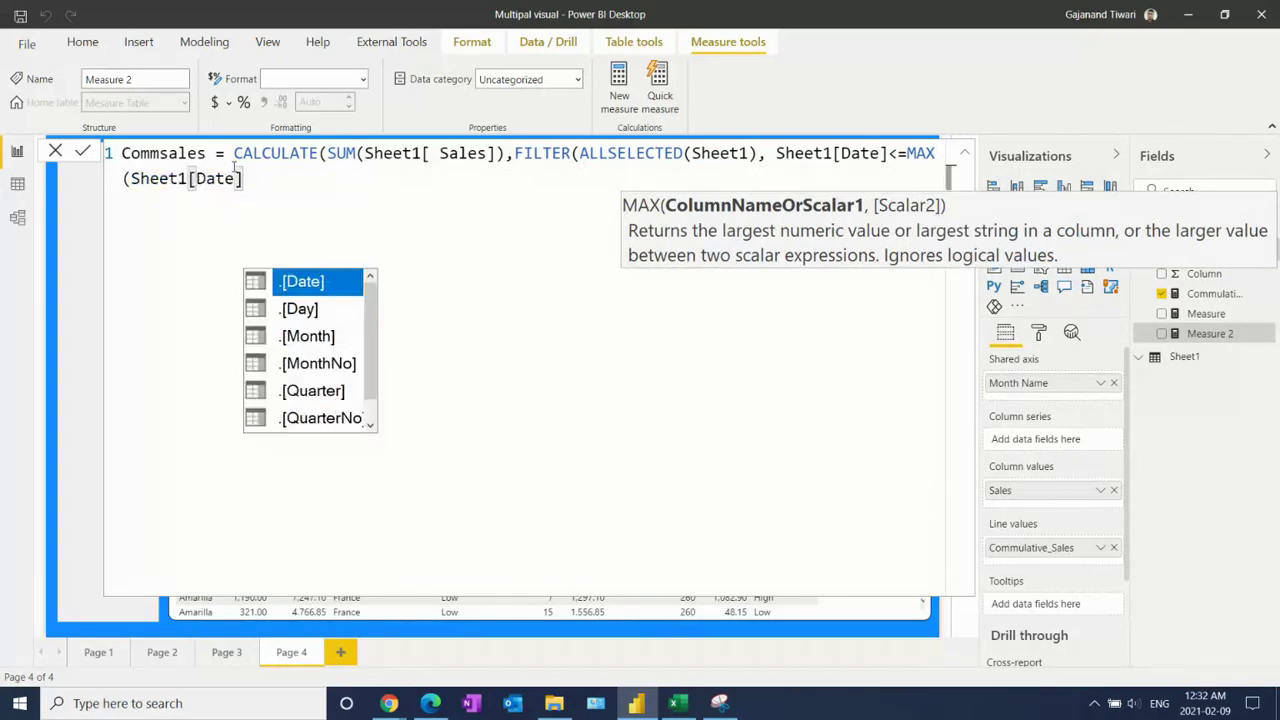
{"action": "type", "text": ")))"}
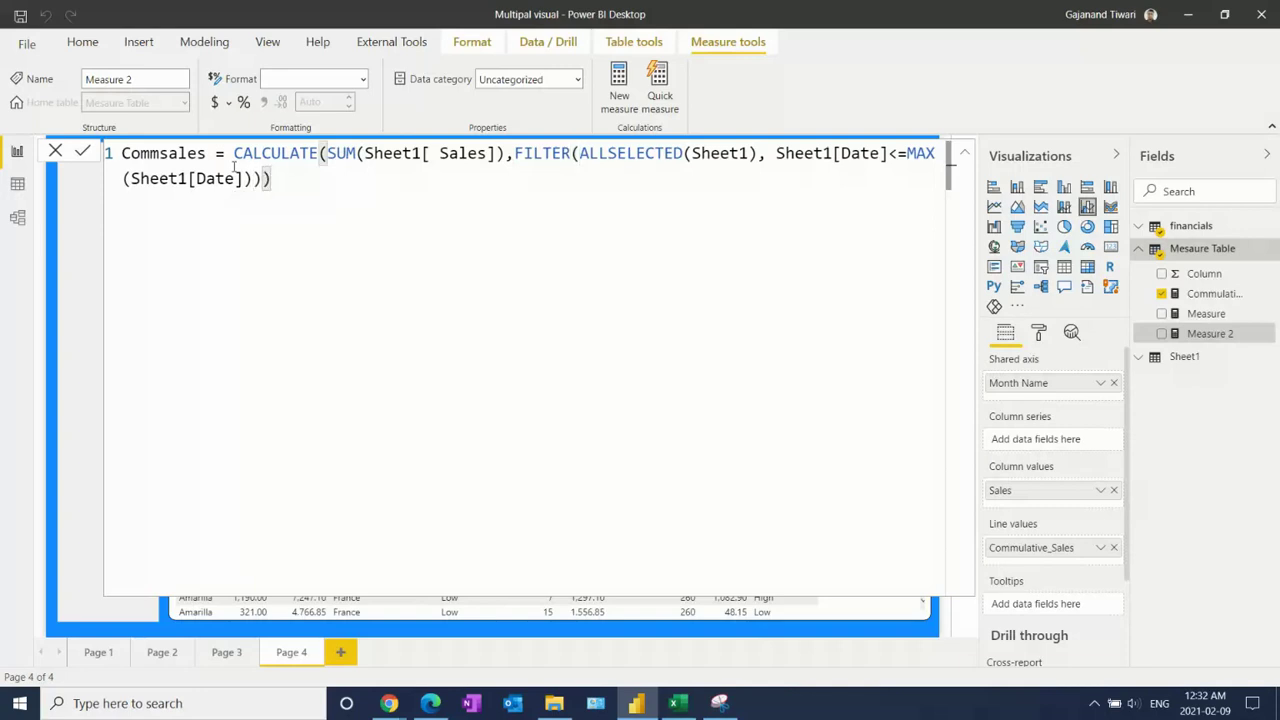
Step: Commit the Commsales measure and add it to the Sales by Sales Category table on Page 1
{"action": "left_click", "coordinate": [964, 152]}
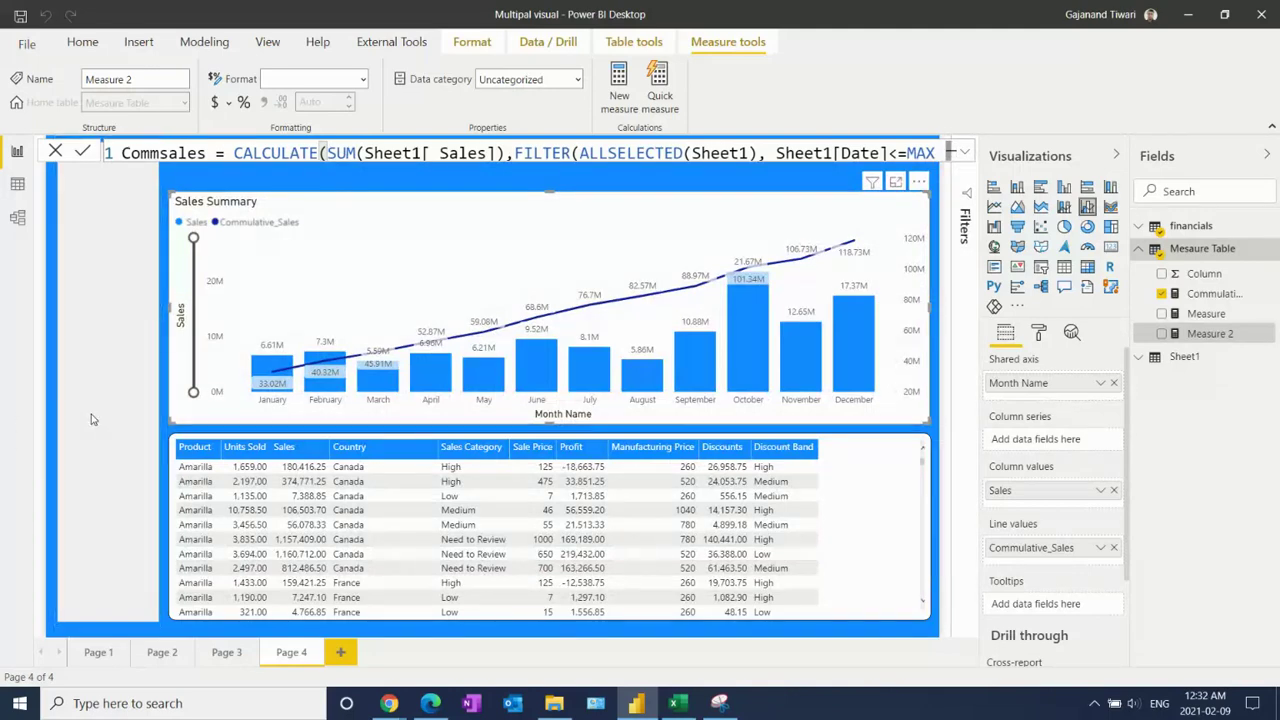
{"action": "left_click", "coordinate": [124, 466]}
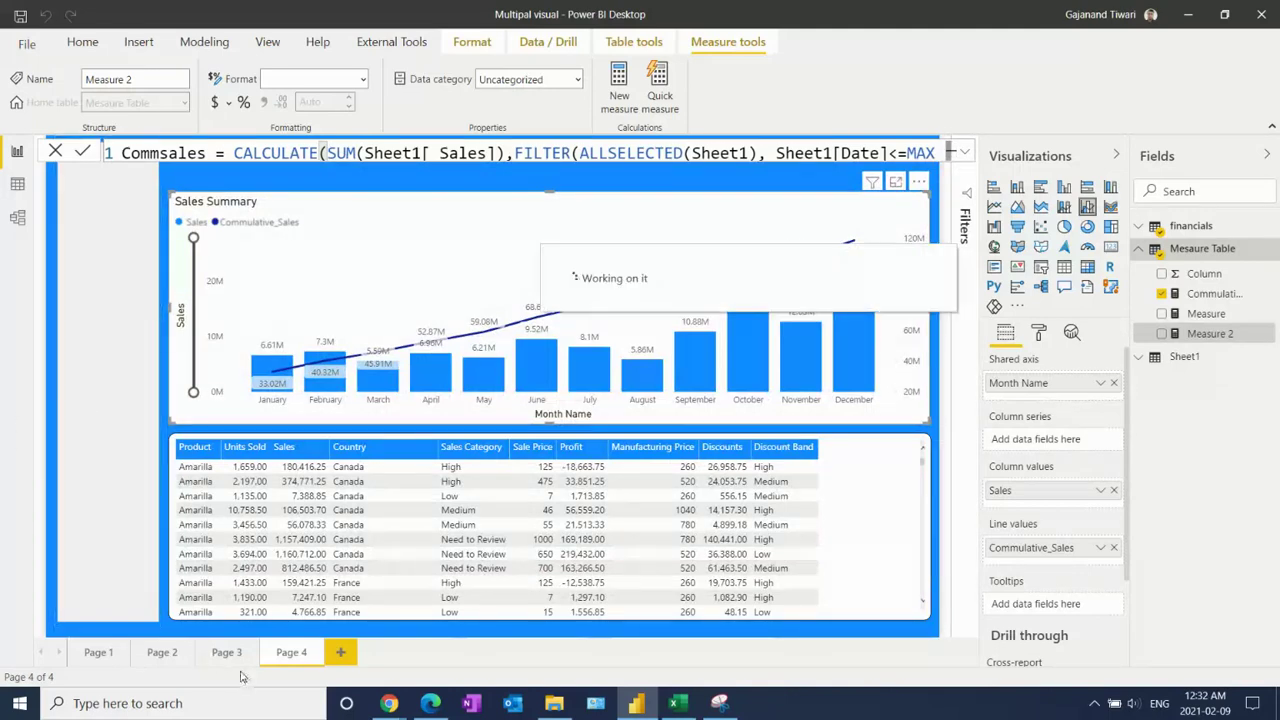
{"action": "left_click", "coordinate": [98, 652]}
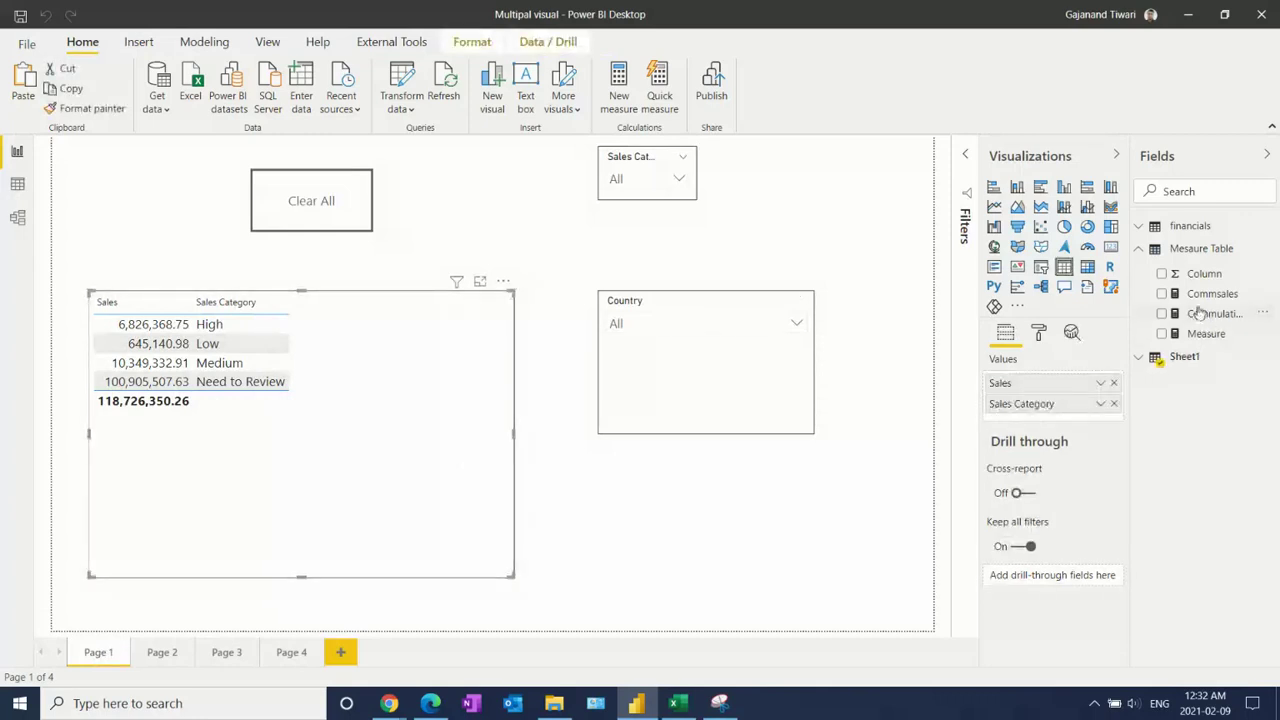
{"action": "left_click", "coordinate": [1162, 294]}
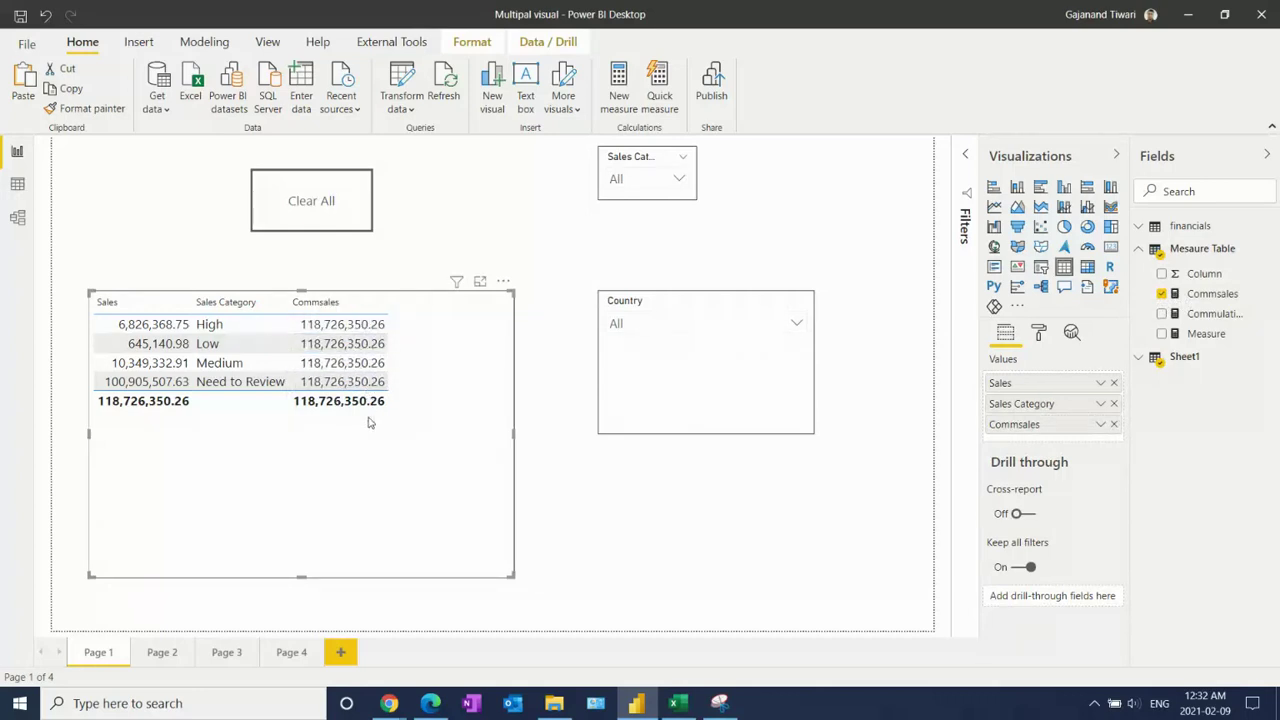
Step: Replace Commulative_Sales with Commsales as the line values of the Sales Summary chart on Page 4
{"action": "left_click", "coordinate": [283, 655]}
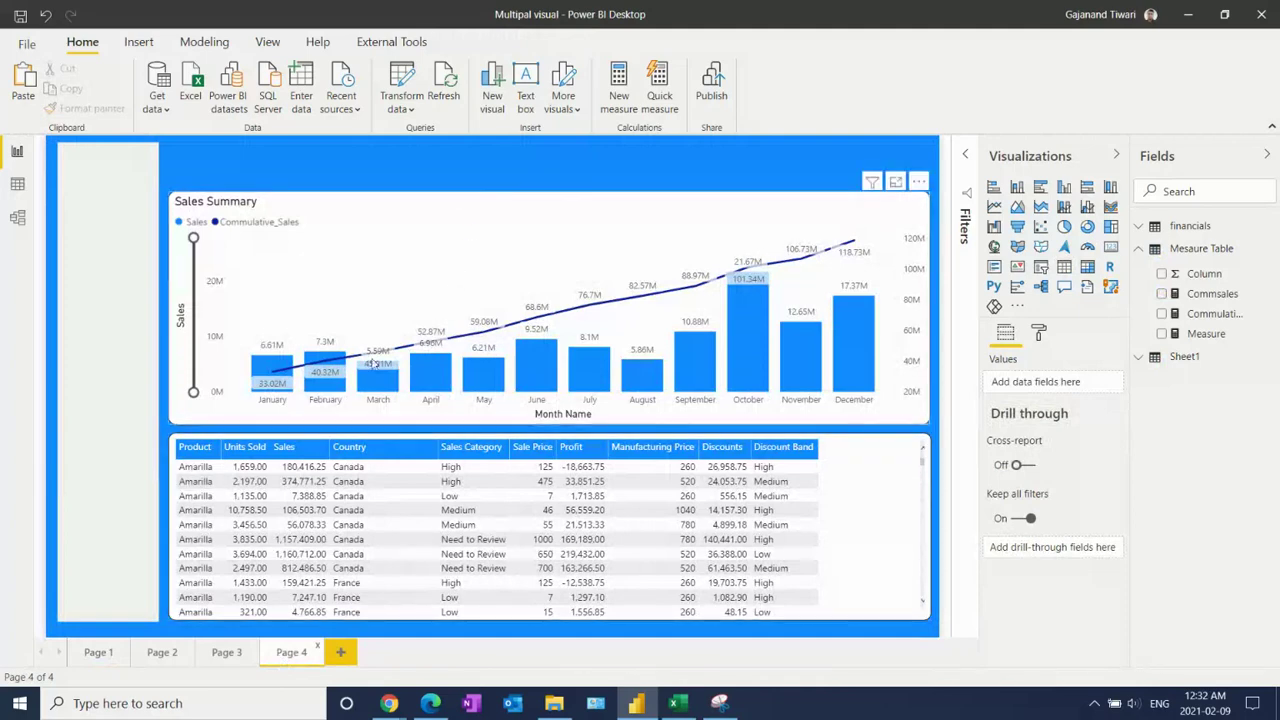
{"action": "left_click", "coordinate": [405, 281]}
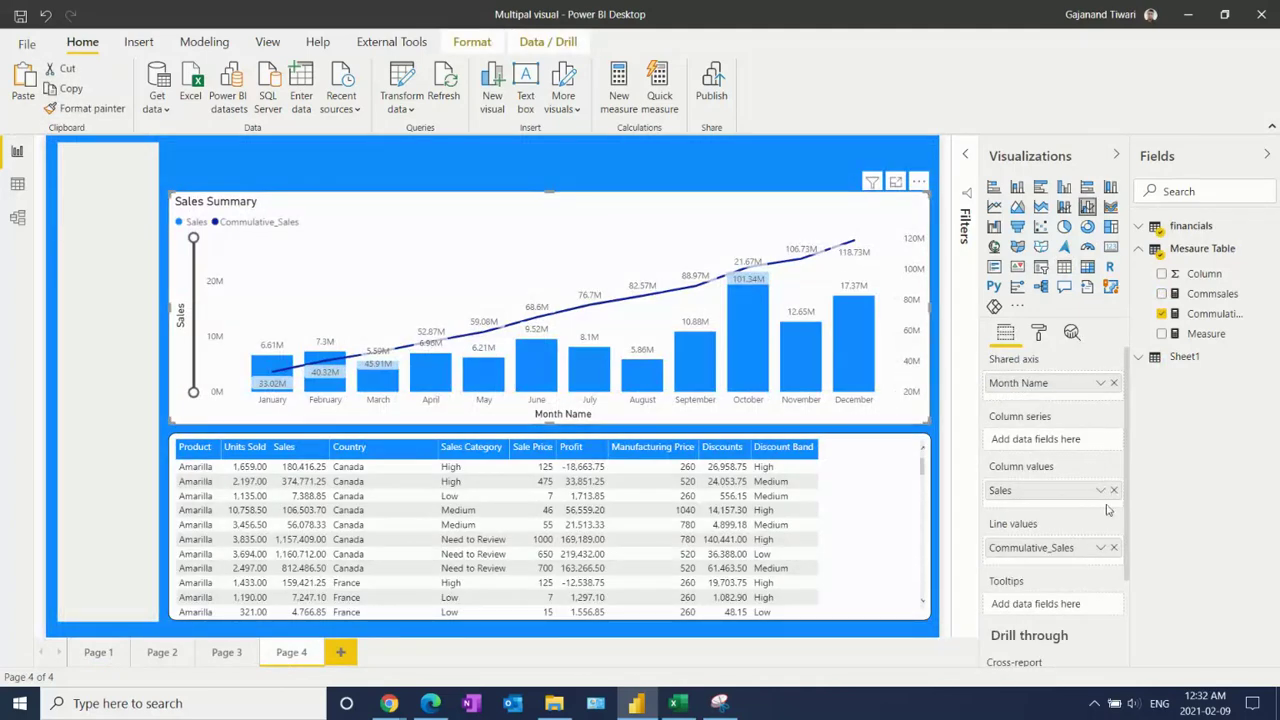
{"action": "left_click", "coordinate": [1113, 547]}
{"action": "left_click_drag", "start_coordinate": [1196, 306], "coordinate": [1066, 552]}
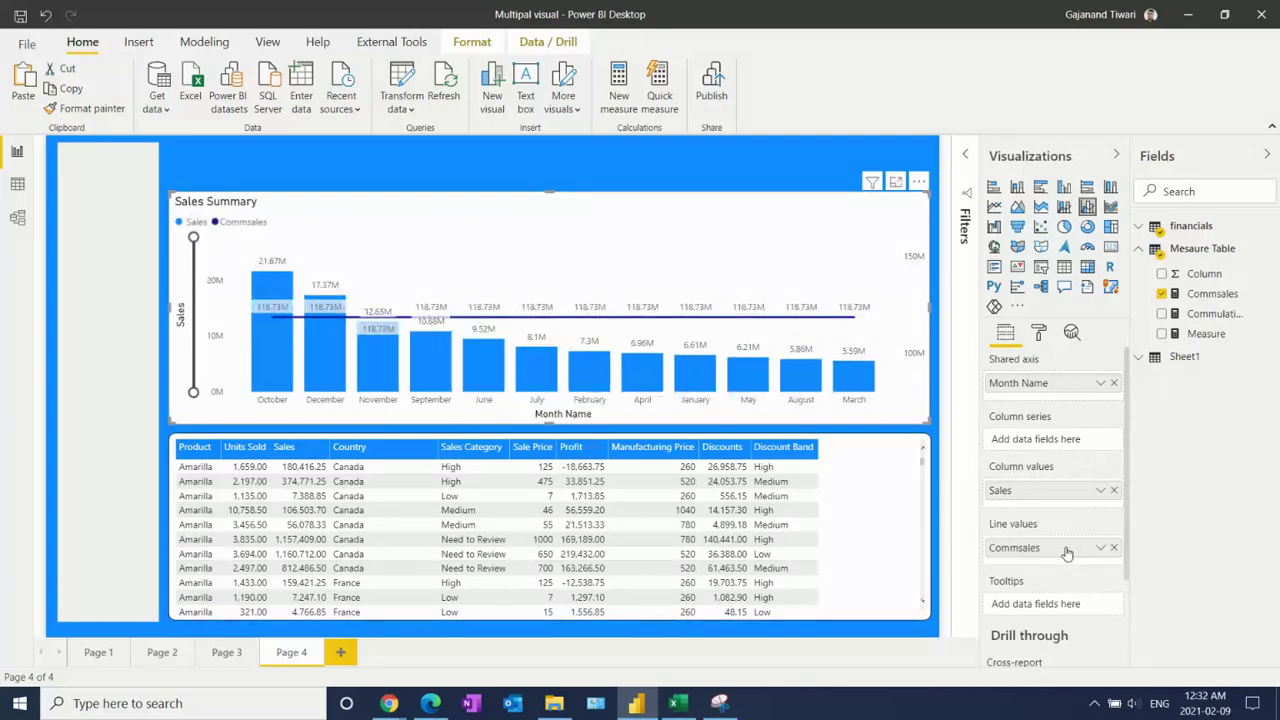
Step: Review the full formula of the Commulative_Sales measure in the expanded formula editor
{"action": "left_click", "coordinate": [1219, 318]}
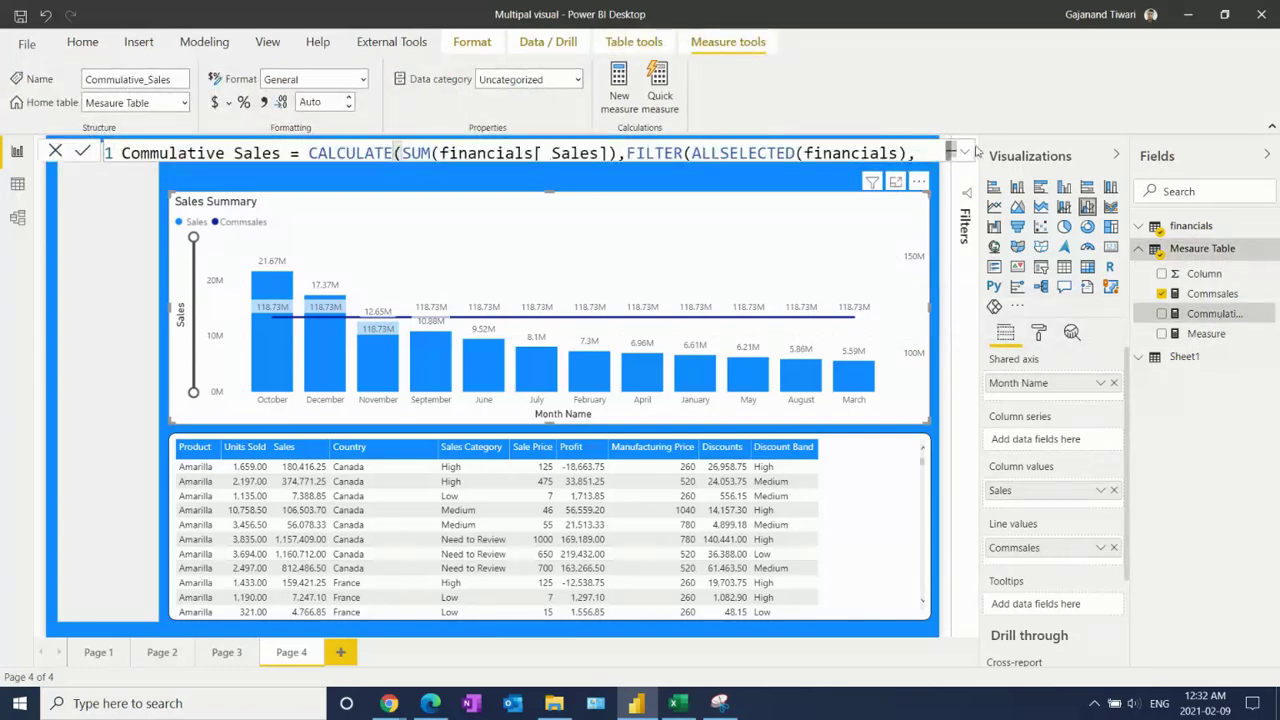
{"action": "left_click", "coordinate": [966, 153]}
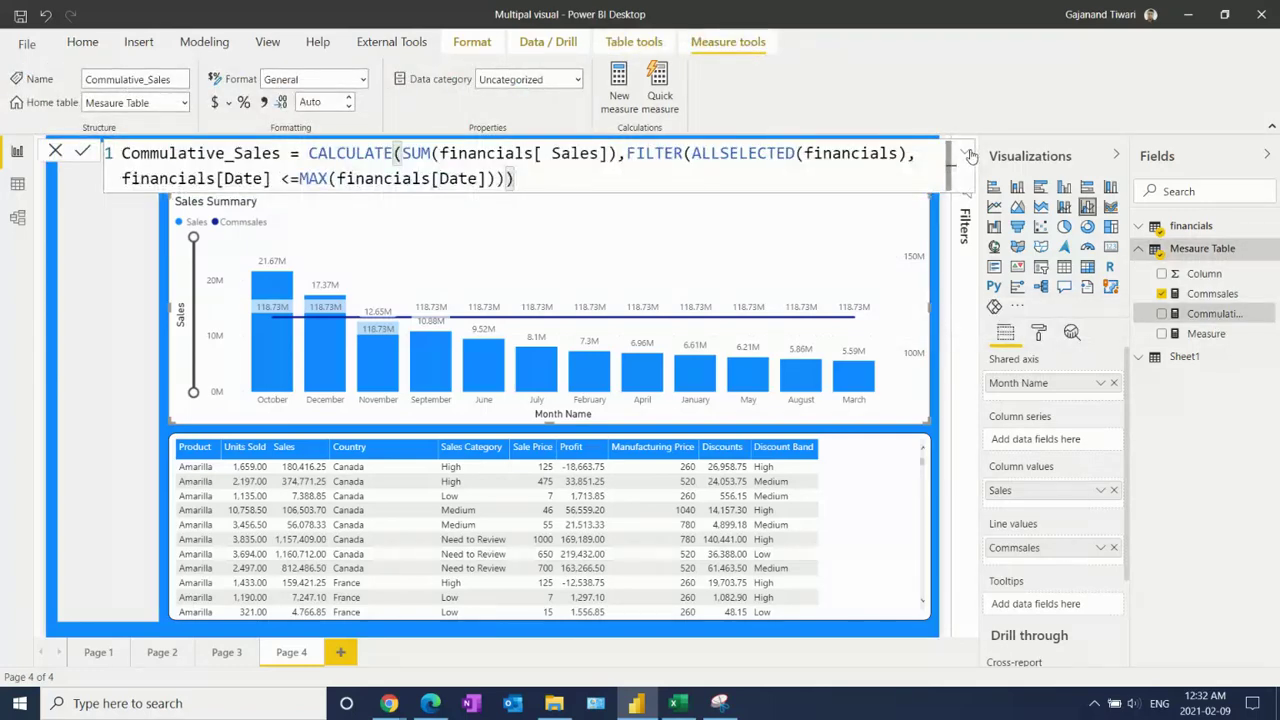
{"action": "left_click", "coordinate": [968, 154]}
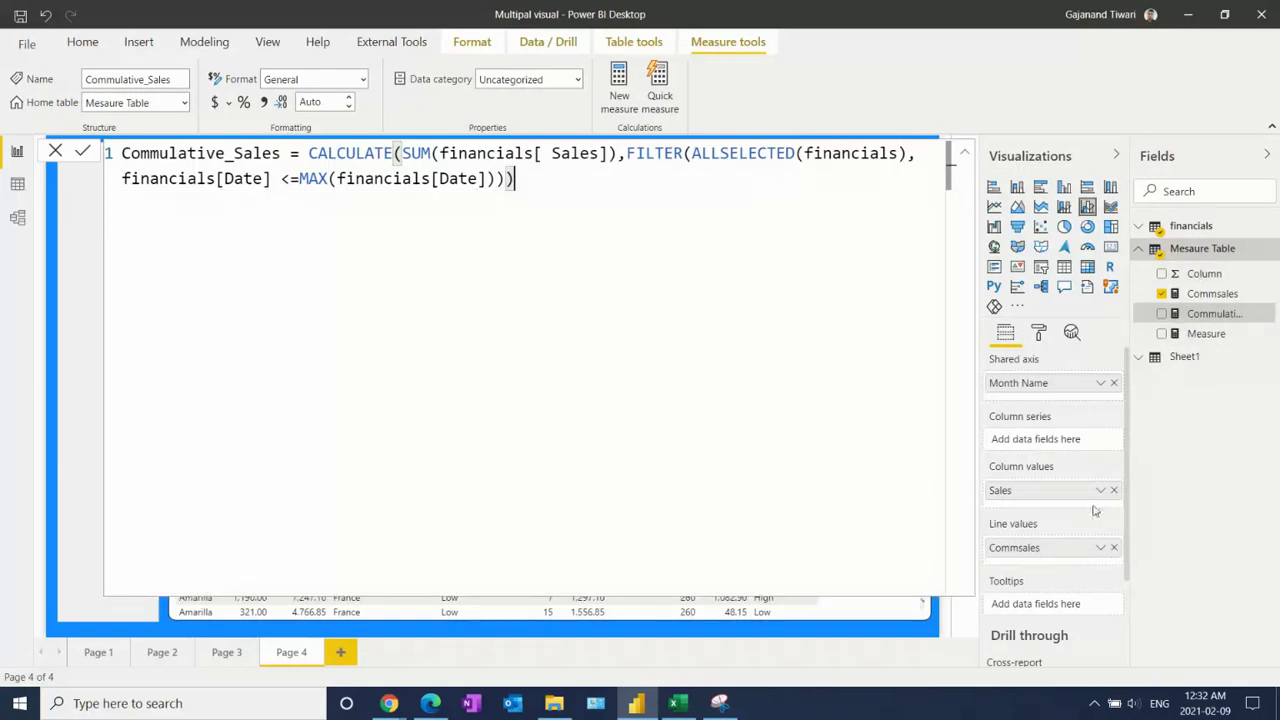
Step: Remove the financials table's Sales and Month Name fields from the Sales Summary chart
{"action": "left_click", "coordinate": [1147, 230]}
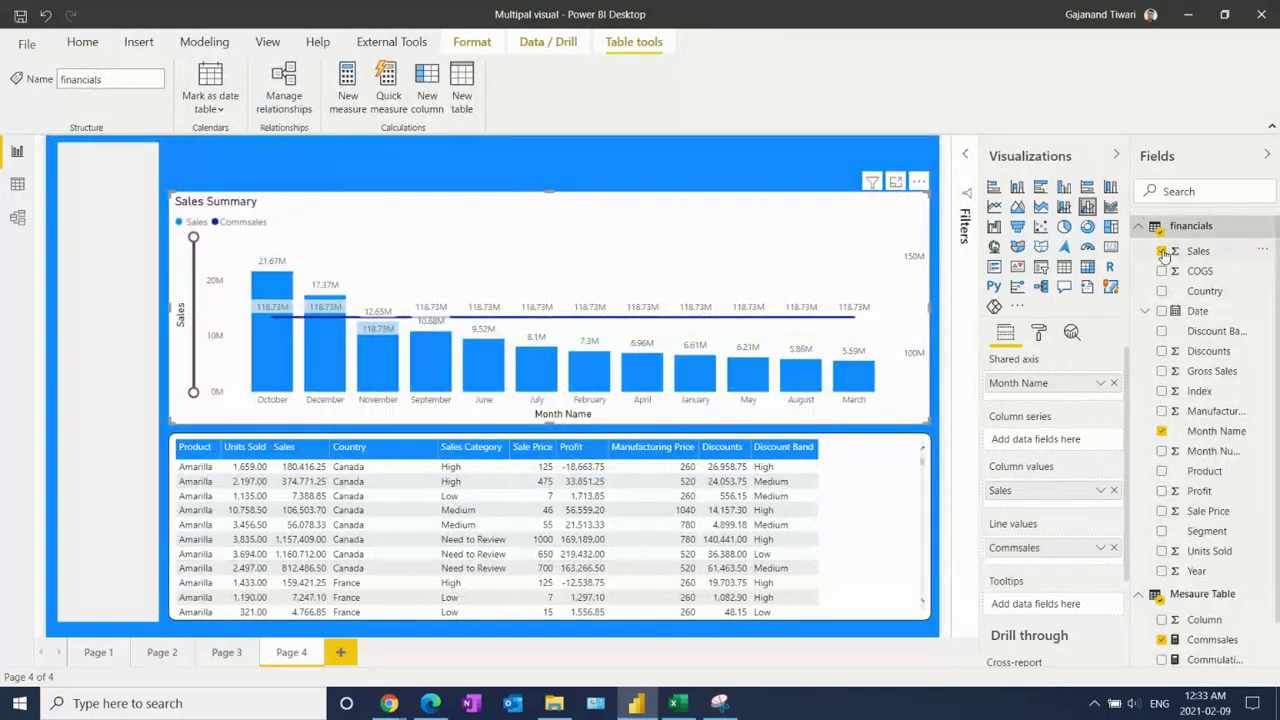
{"action": "left_click", "coordinate": [1161, 251]}
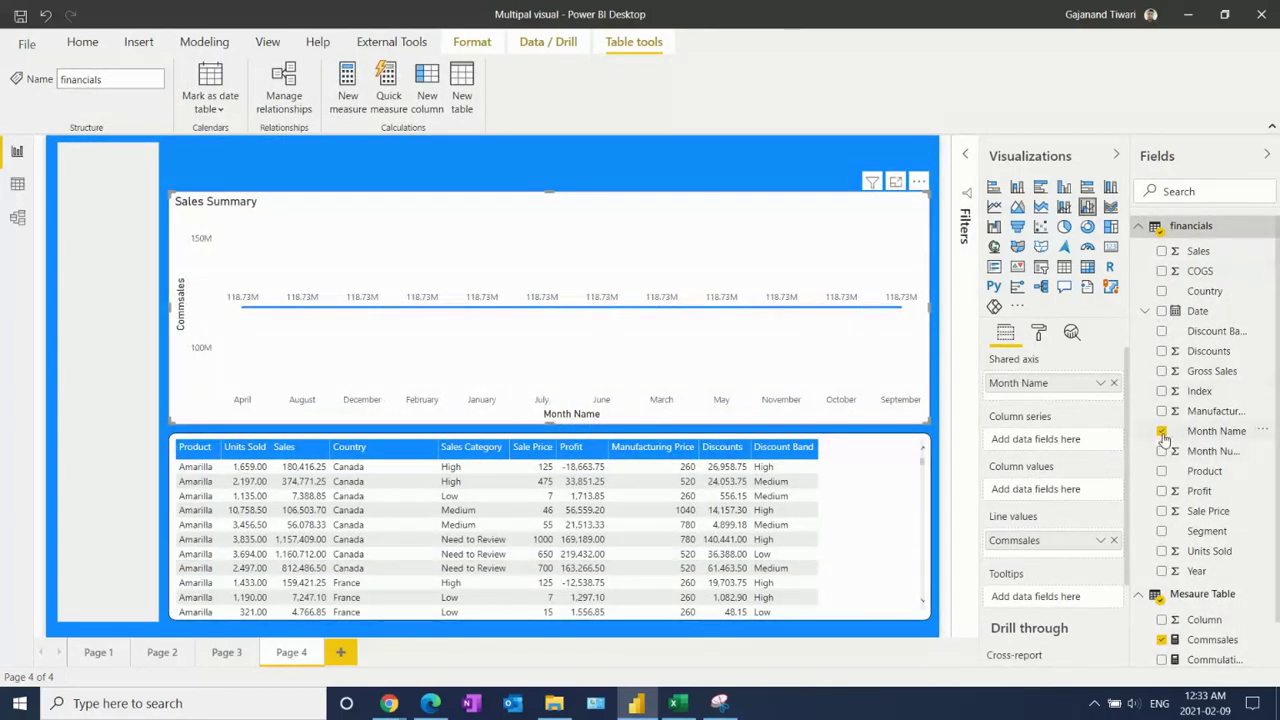
{"action": "left_click", "coordinate": [1161, 431]}
{"action": "left_click", "coordinate": [1147, 230]}
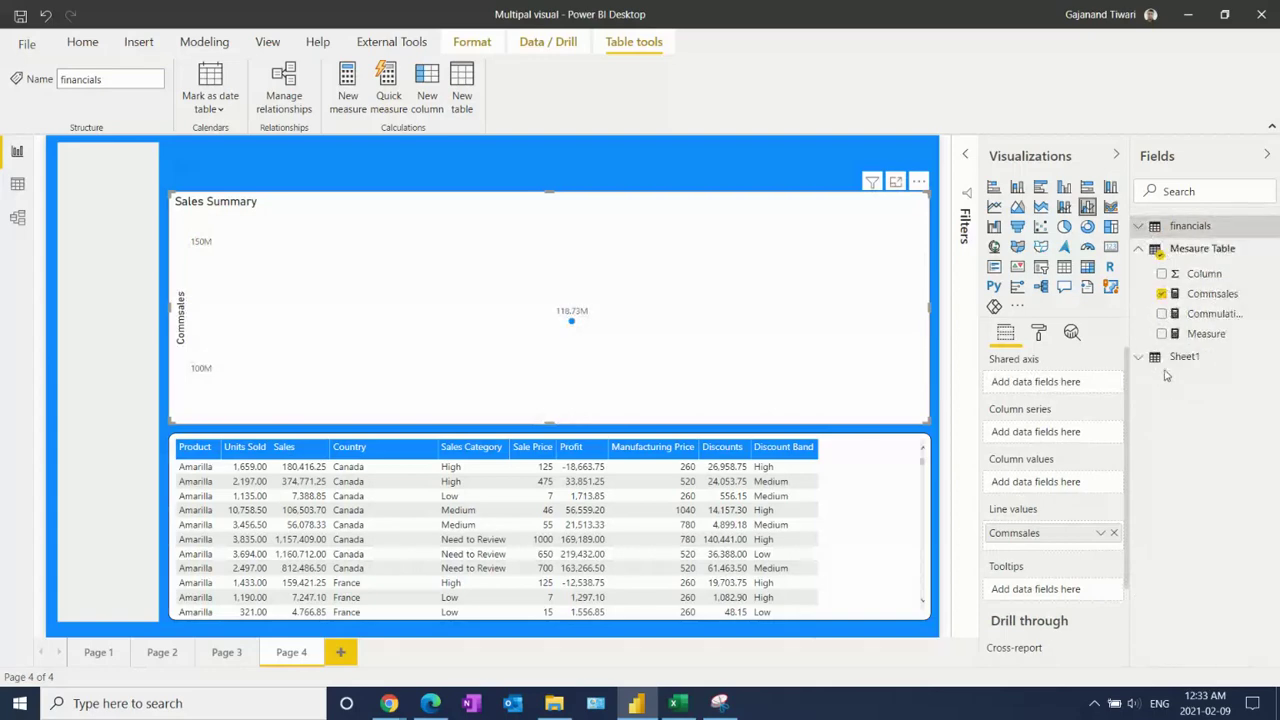
Step: Add Month Name and Sales from Sheet1 to the Sales Summary chart
{"action": "left_click", "coordinate": [1140, 358]}
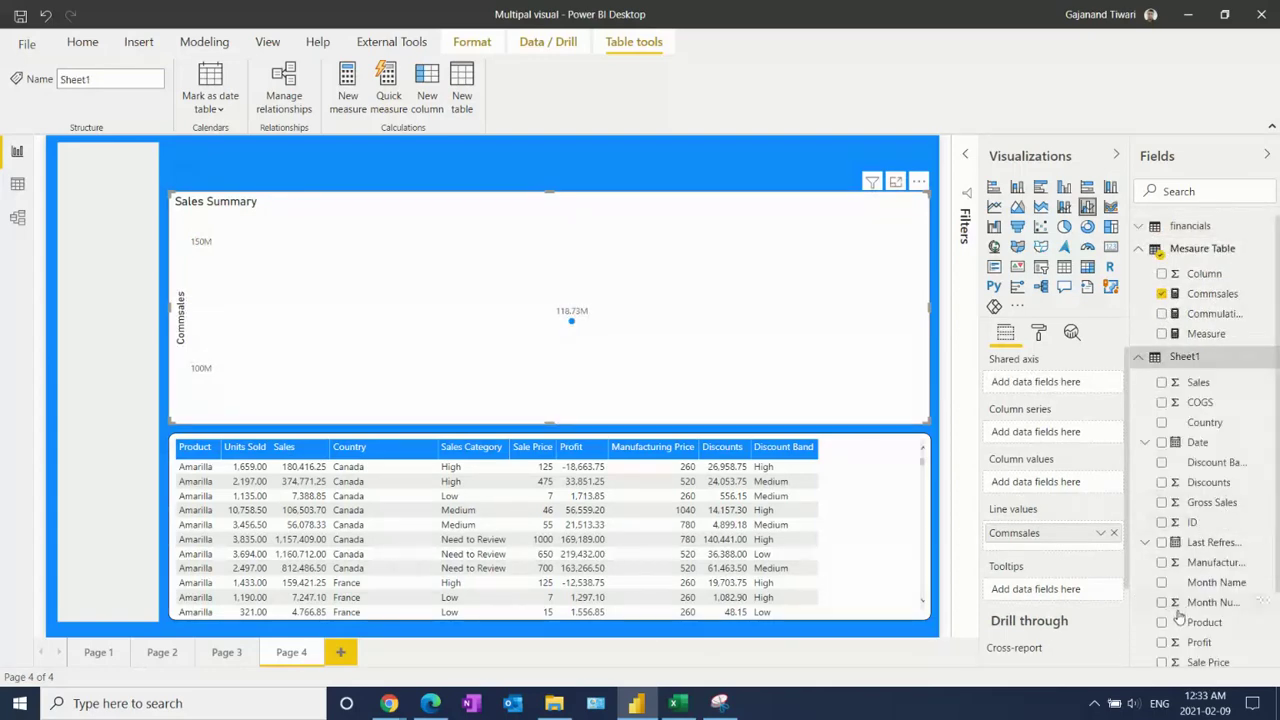
{"action": "left_click", "coordinate": [1161, 582]}
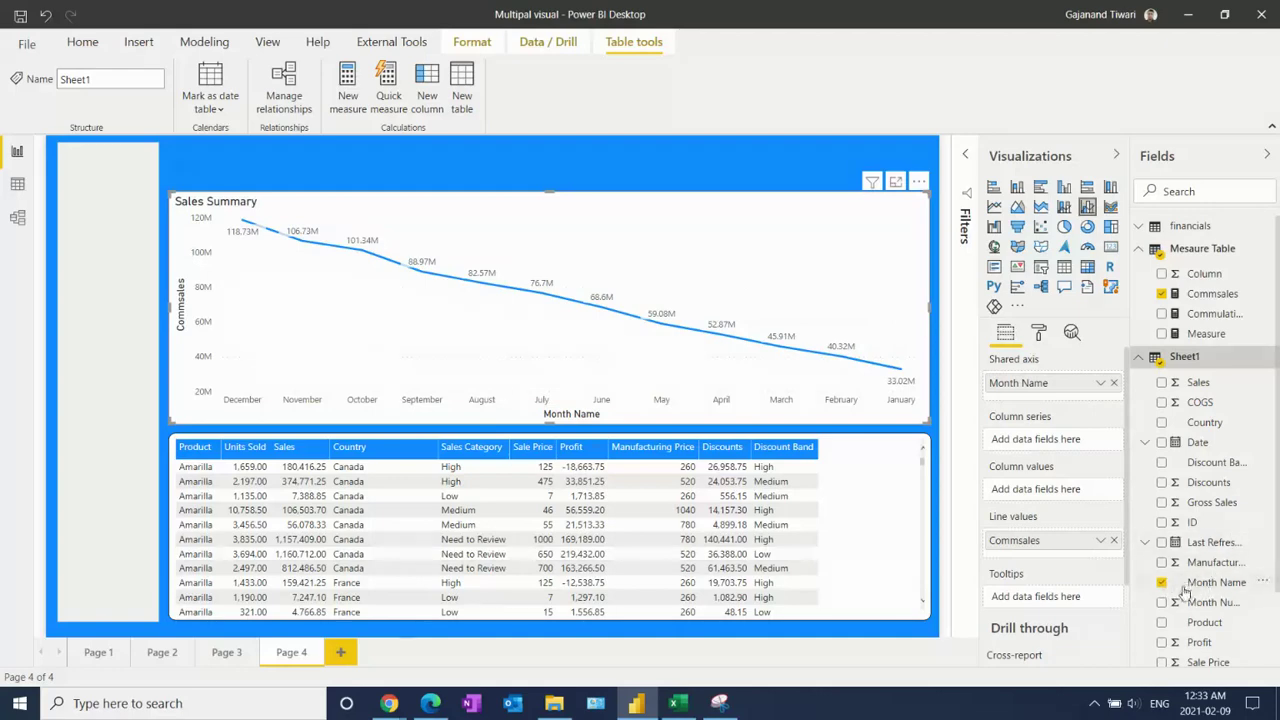
{"action": "left_click", "coordinate": [1161, 383]}
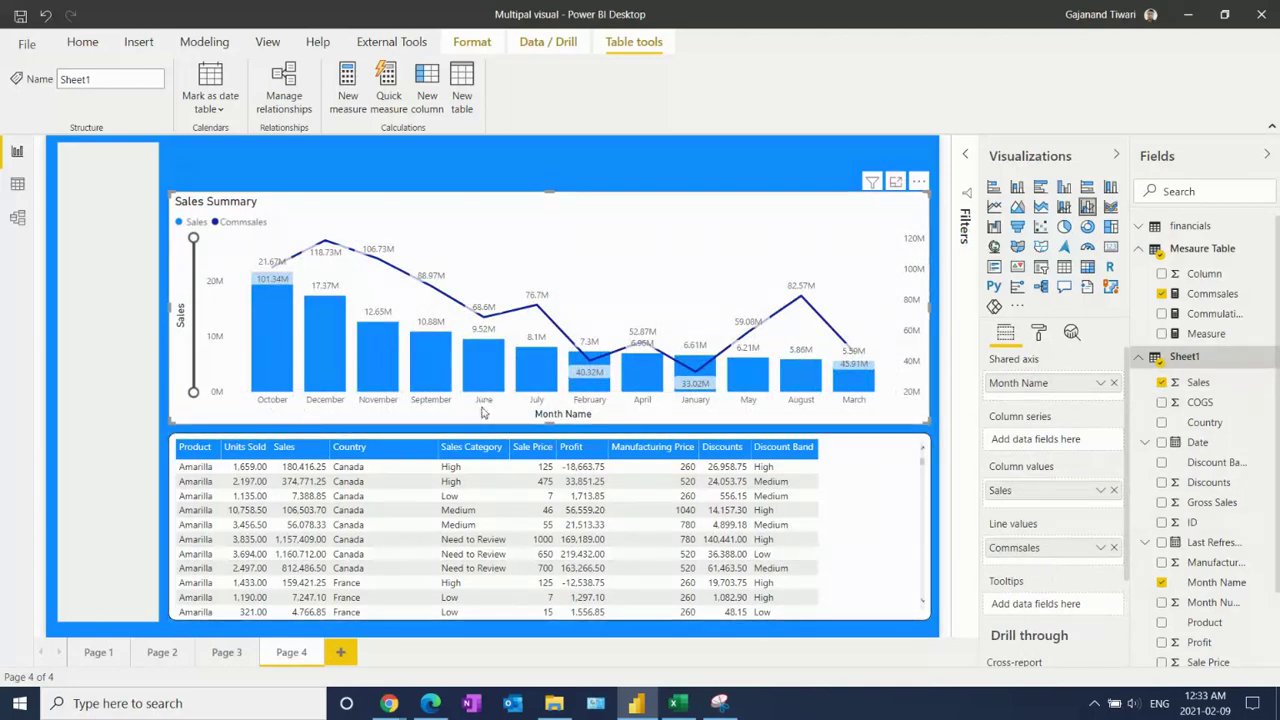
Step: Sort the Sales Summary chart in ascending order by Month Name
{"action": "left_click", "coordinate": [919, 181]}
{"action": "left_click", "coordinate": [968, 298]}
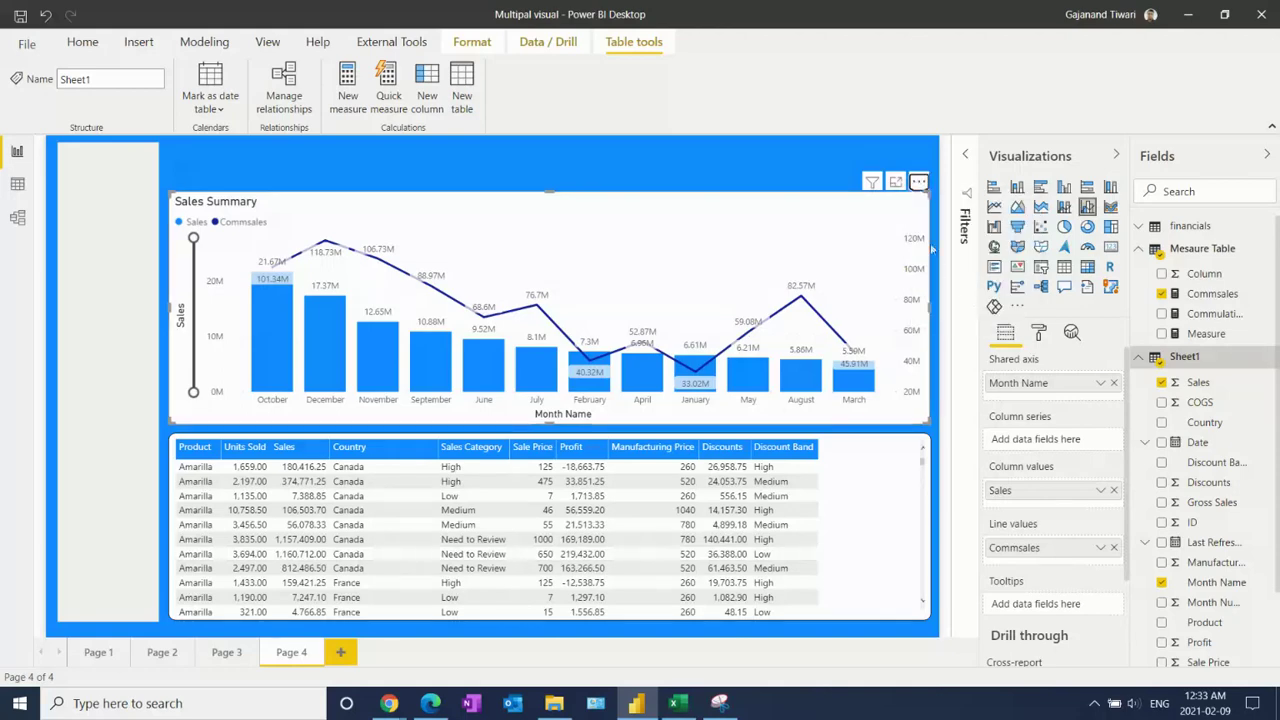
{"action": "left_click", "coordinate": [919, 181]}
{"action": "mouse_move", "coordinate": [990, 321]}
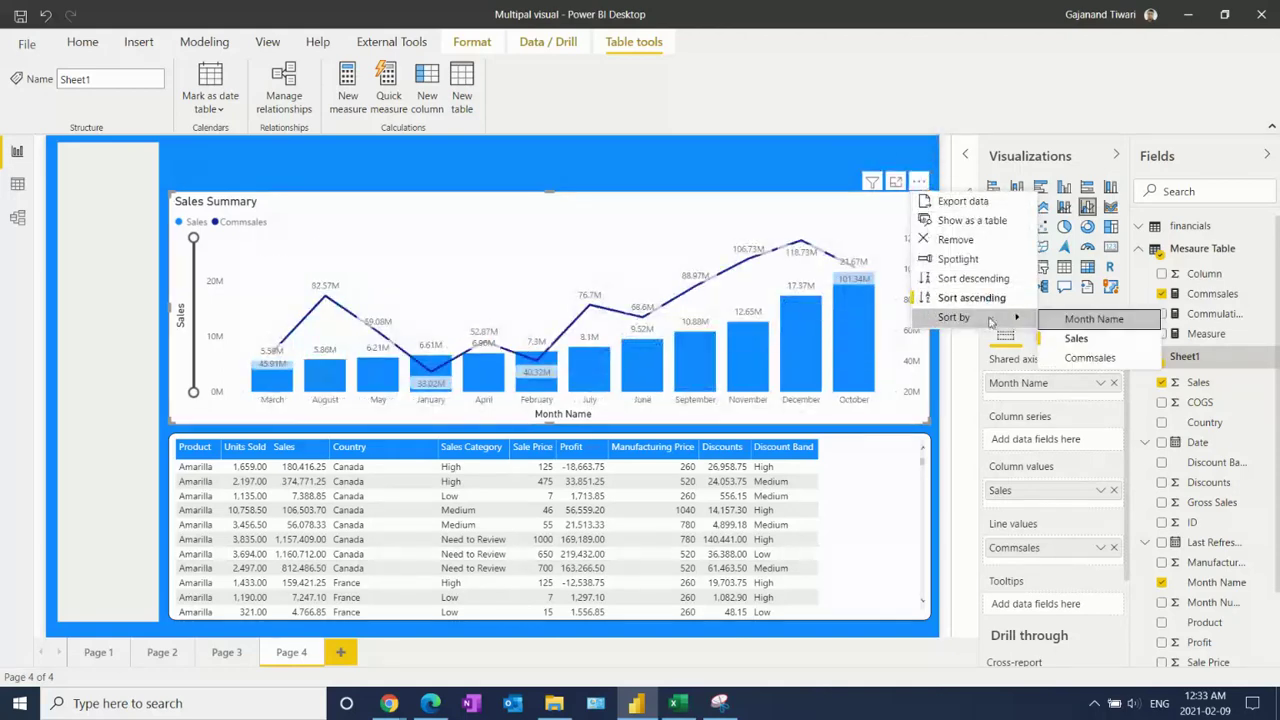
{"action": "left_click", "coordinate": [1094, 320]}
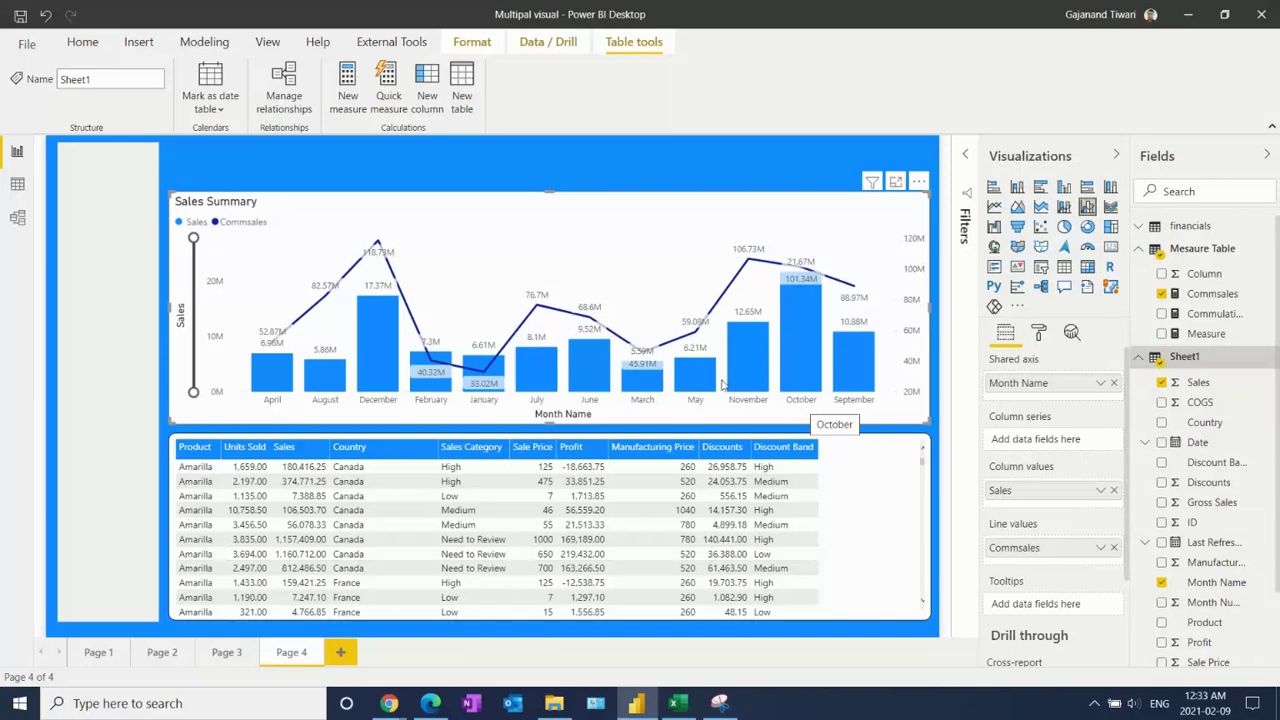
Step: Sort Sheet1's Month Name column by Month Number in the data view, and return to the report
{"action": "left_click", "coordinate": [17, 186]}
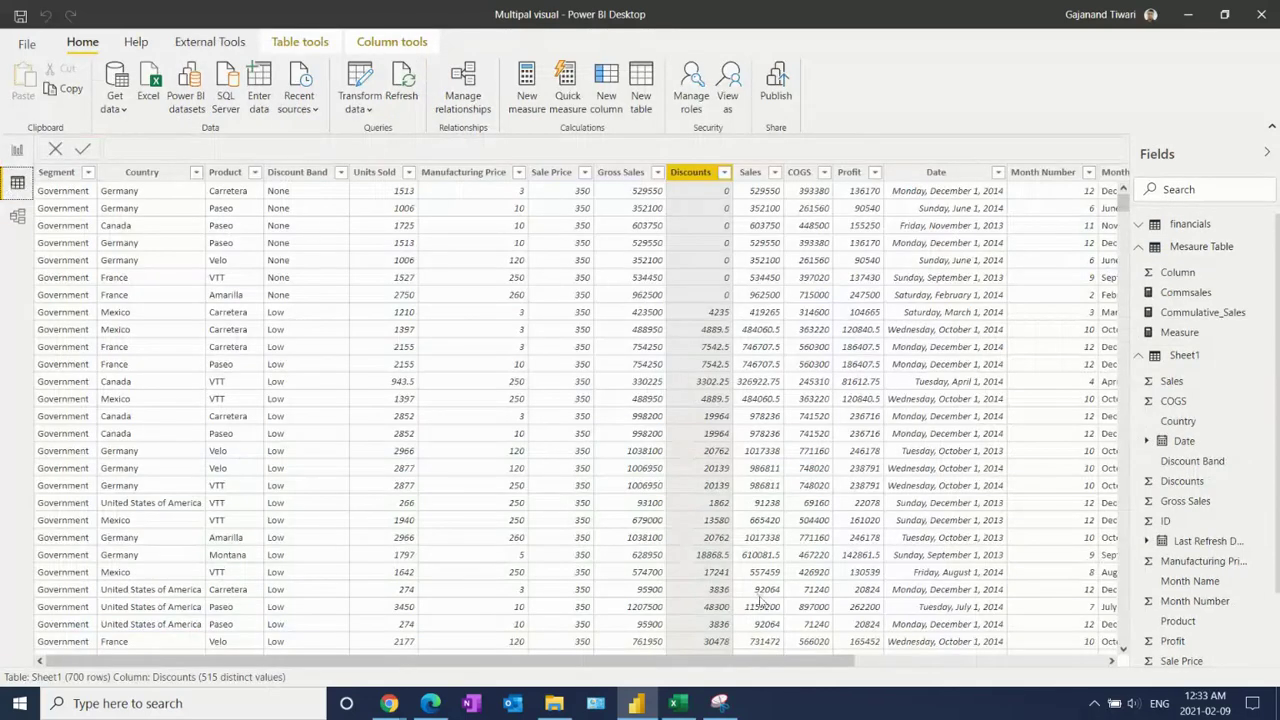
{"action": "left_click_drag", "start_coordinate": [752, 666], "coordinate": [952, 666]}
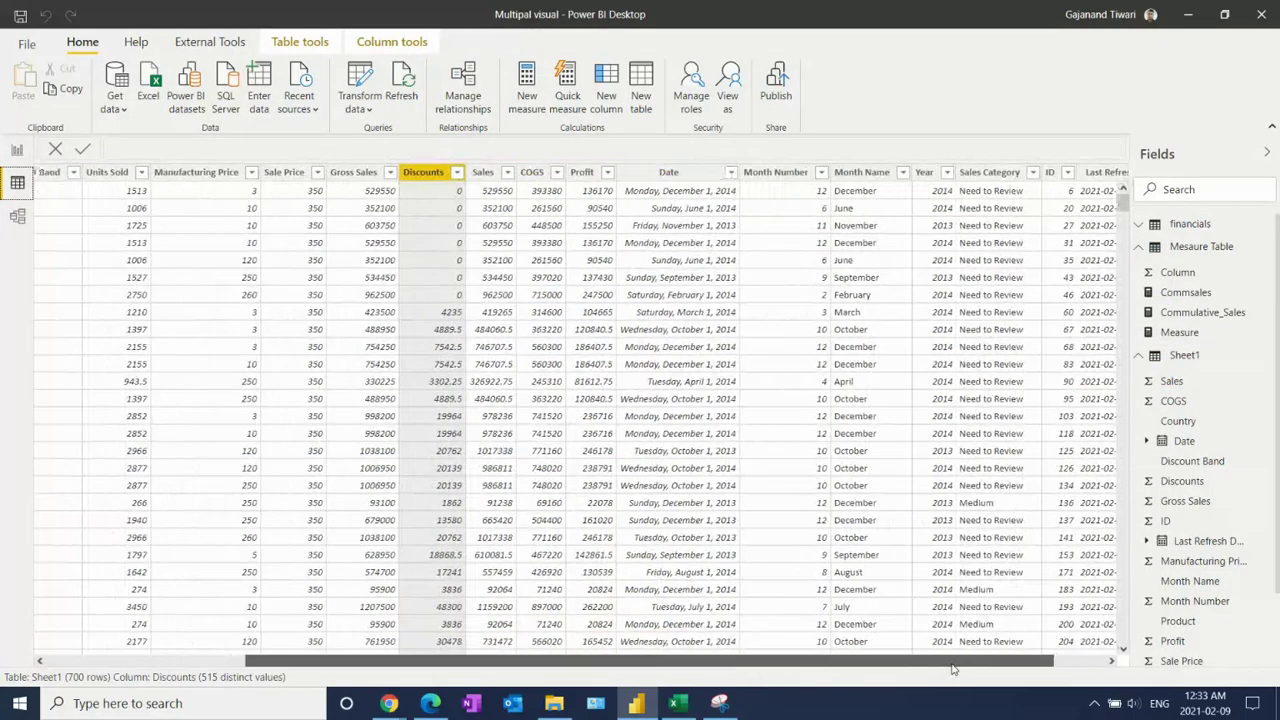
{"action": "left_click", "coordinate": [1177, 421]}
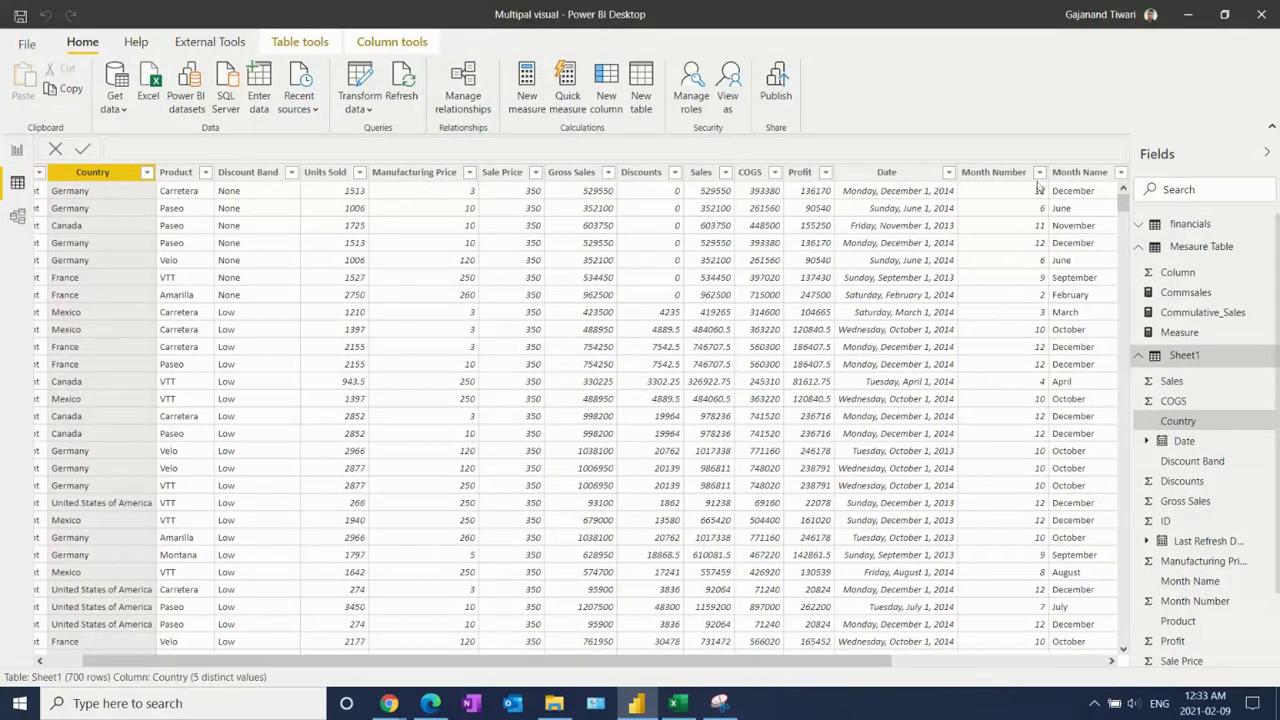
{"action": "left_click", "coordinate": [1080, 173]}
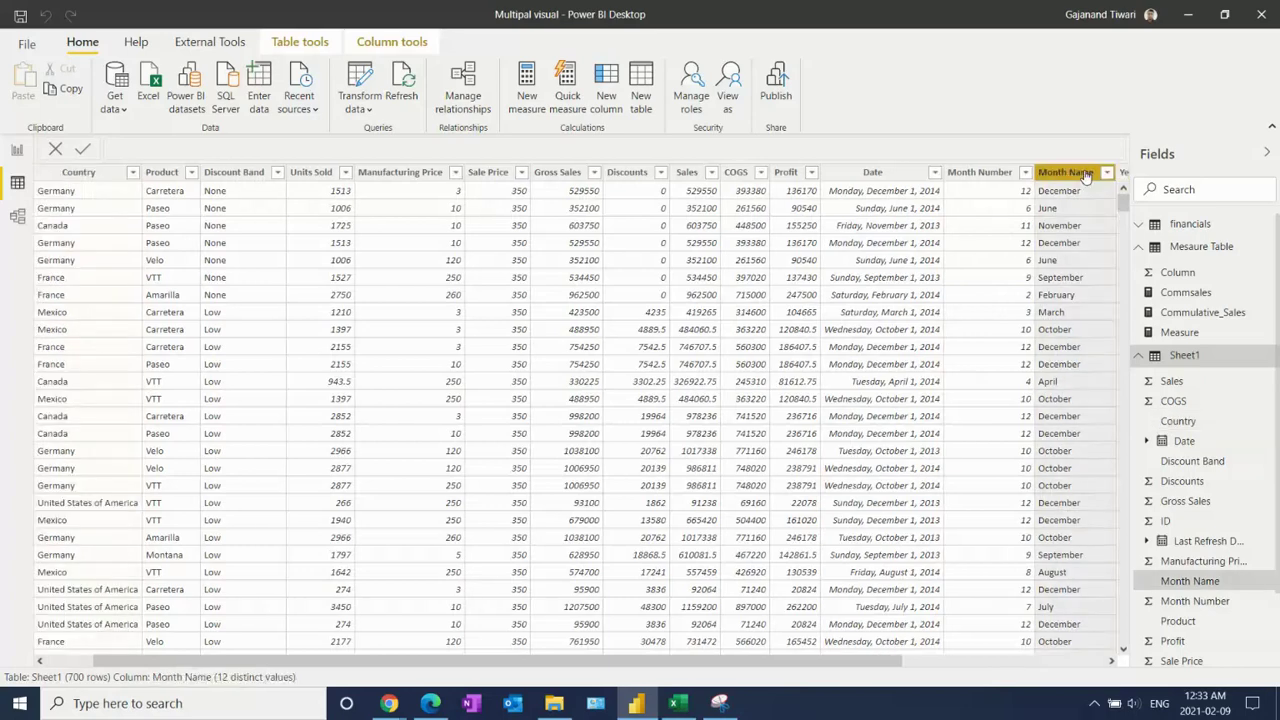
{"action": "left_click", "coordinate": [300, 41]}
{"action": "left_click", "coordinate": [392, 41]}
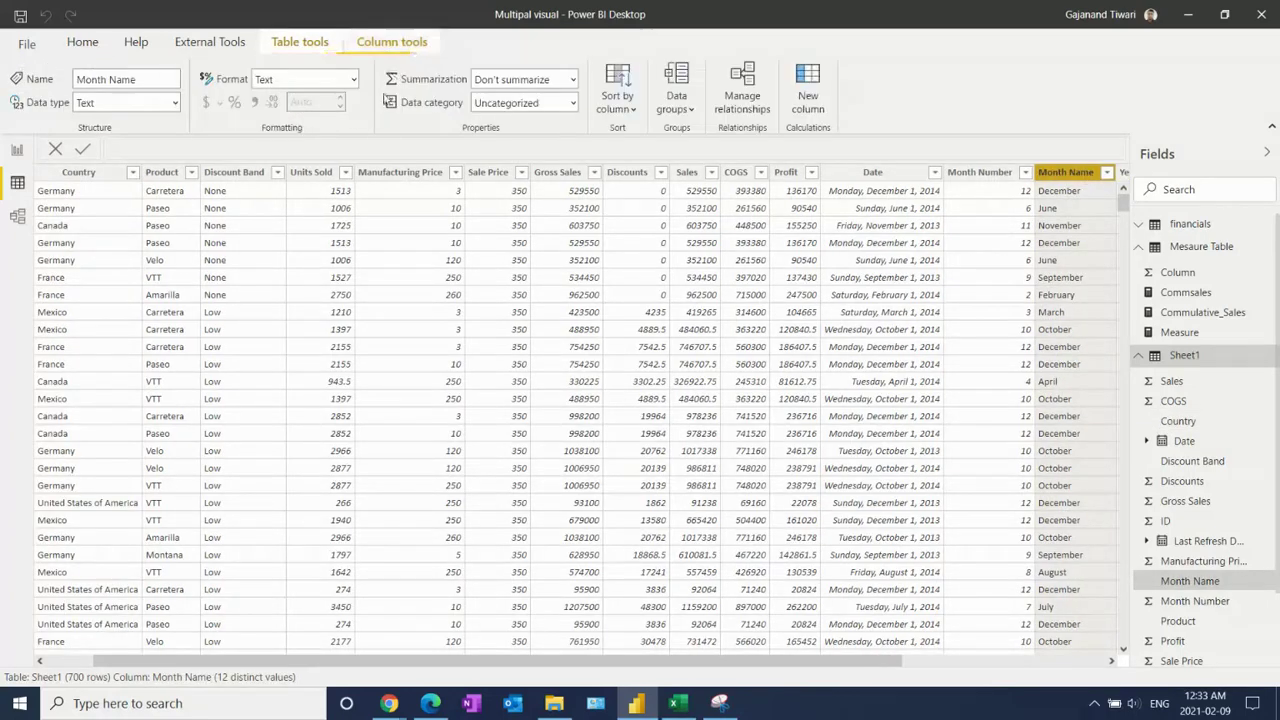
{"action": "left_click", "coordinate": [630, 110]}
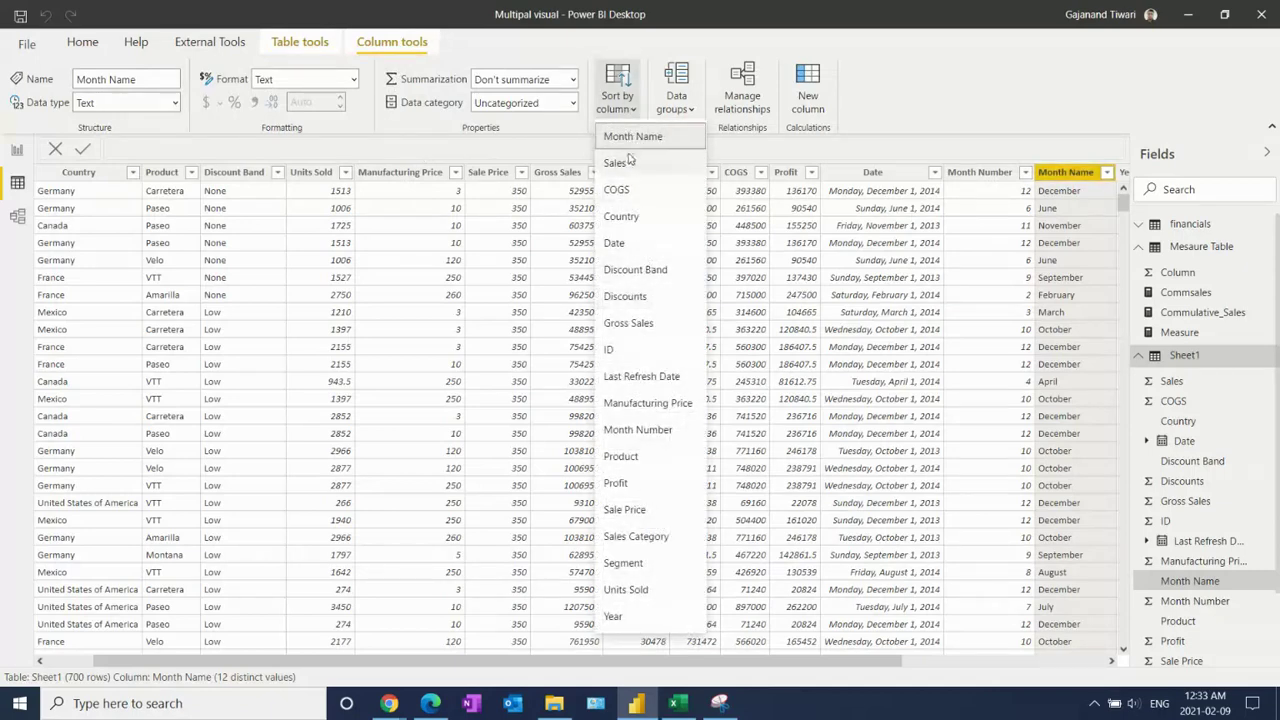
{"action": "left_click", "coordinate": [638, 430]}
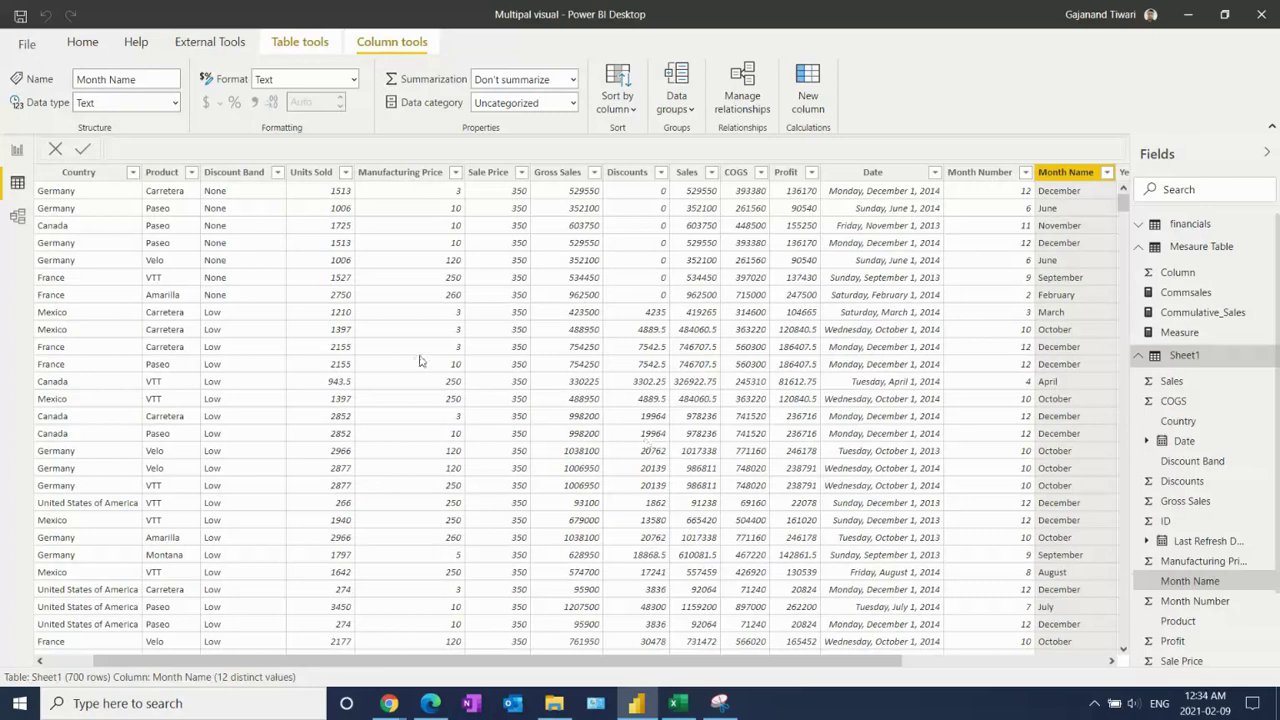
{"action": "left_click", "coordinate": [17, 149]}
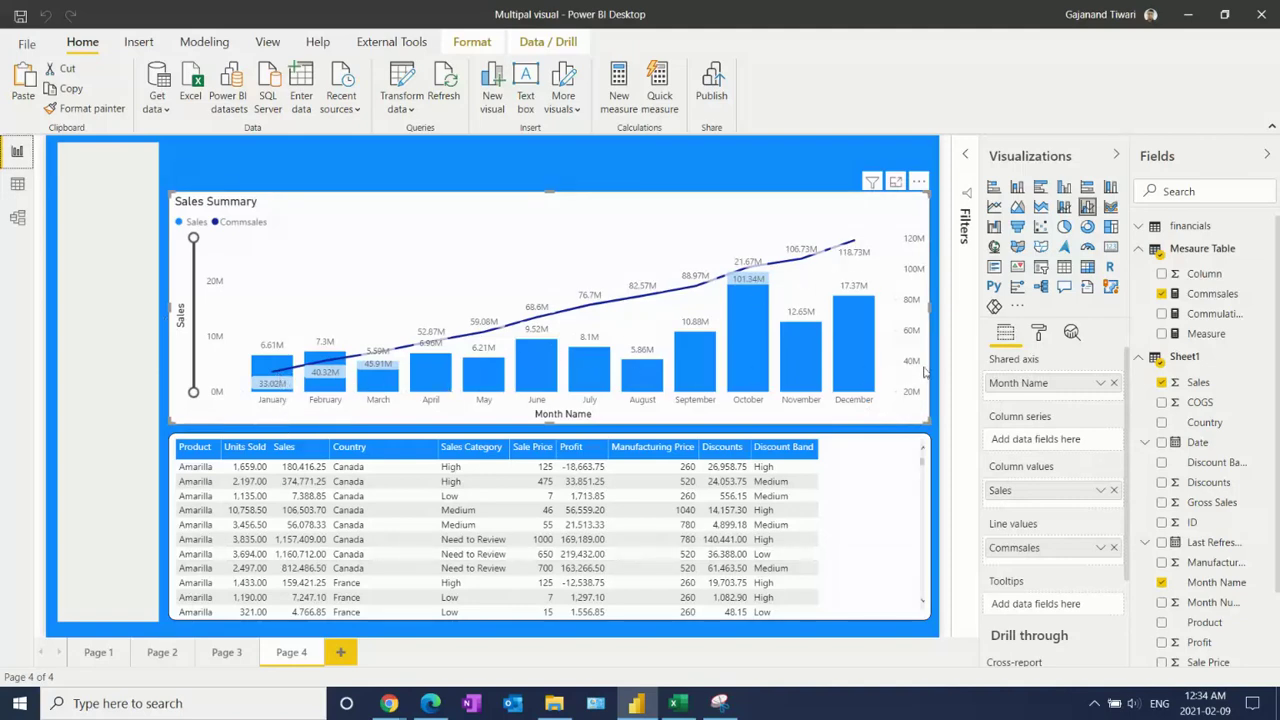
Step: Cross-filter the details table by selecting September in the Sales Summary chart
{"action": "left_click", "coordinate": [864, 543]}
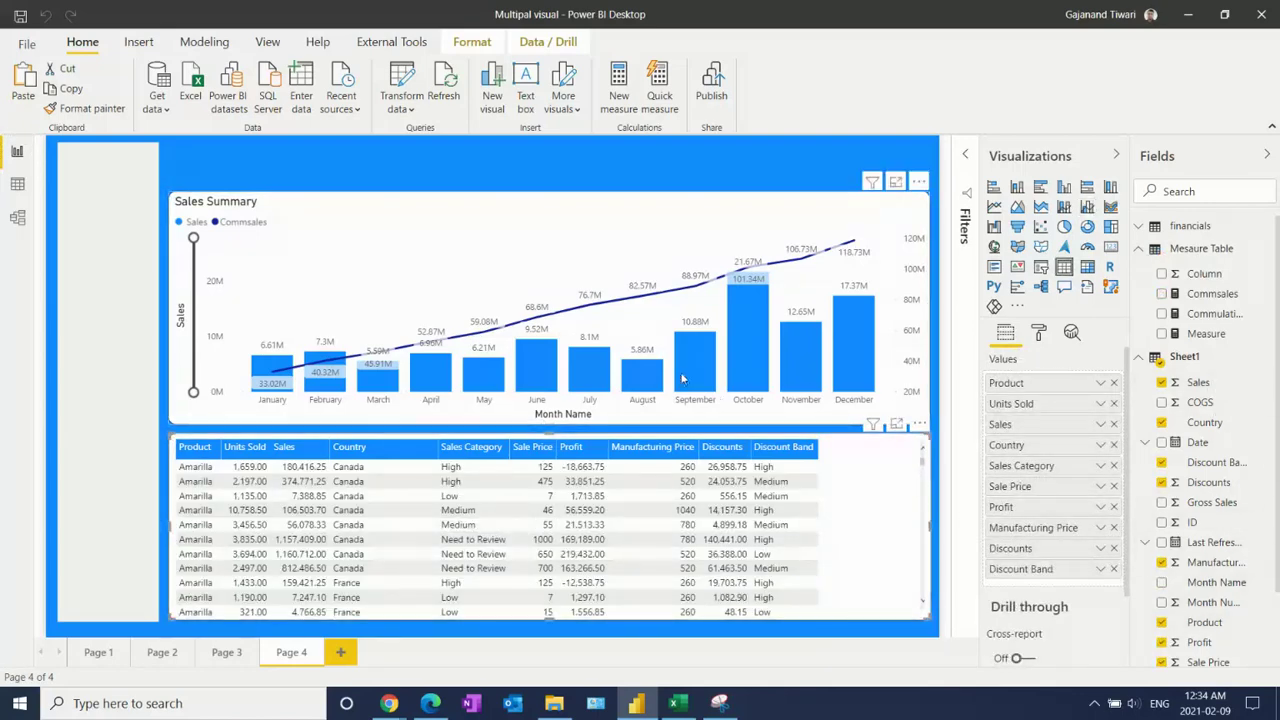
{"action": "left_click", "coordinate": [690, 376]}
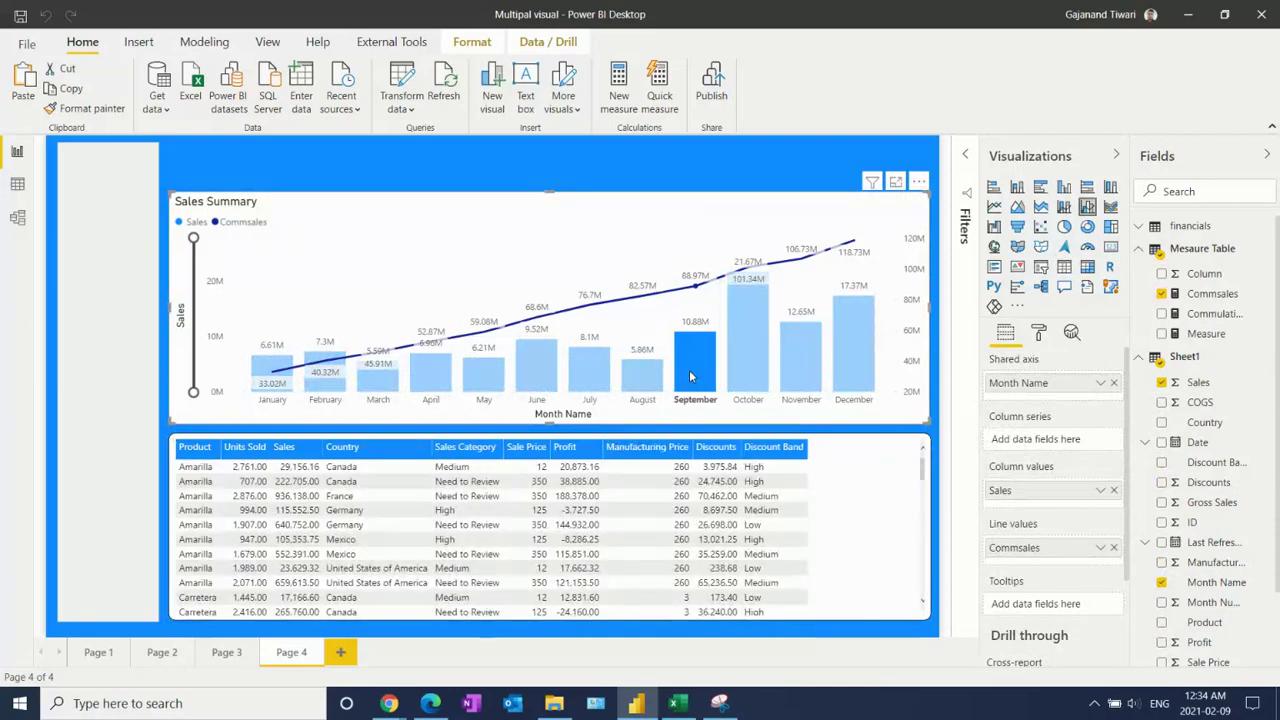
{"action": "left_click", "coordinate": [594, 154]}
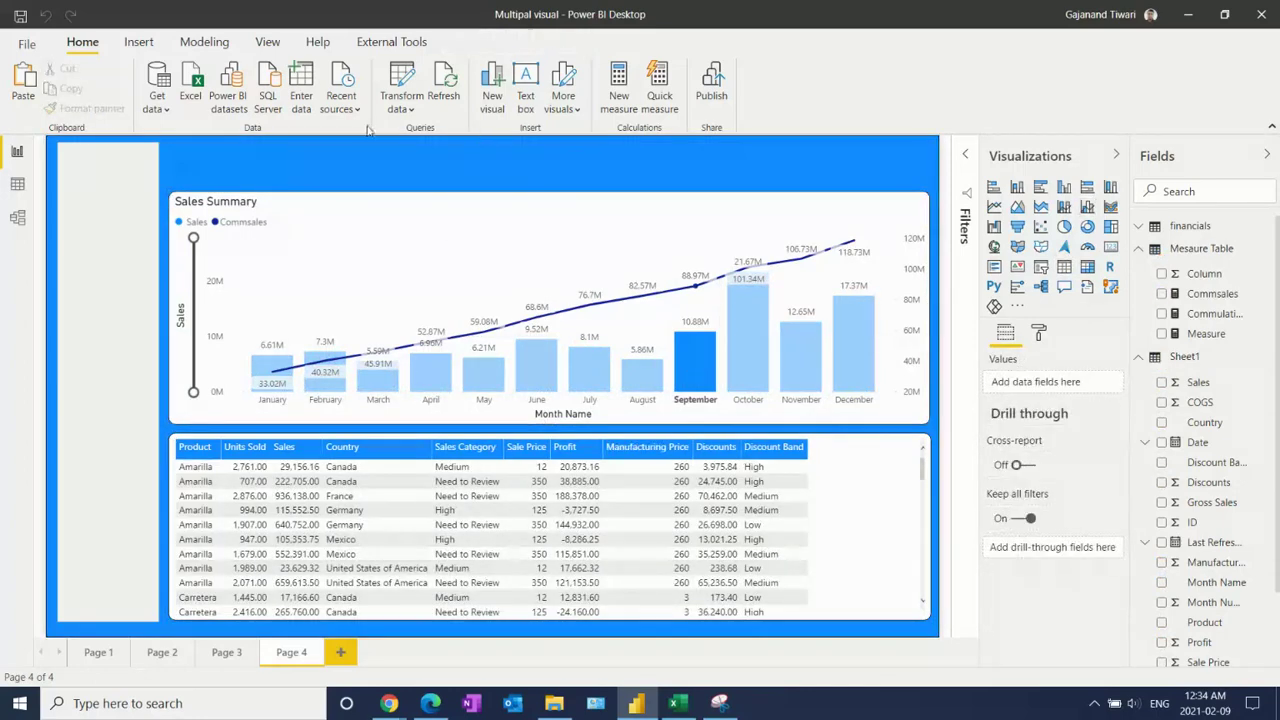
Step: Open the Sheet1 query in Power Query Editor and delete its Changed Type1 applied step
{"action": "left_click", "coordinate": [410, 84]}
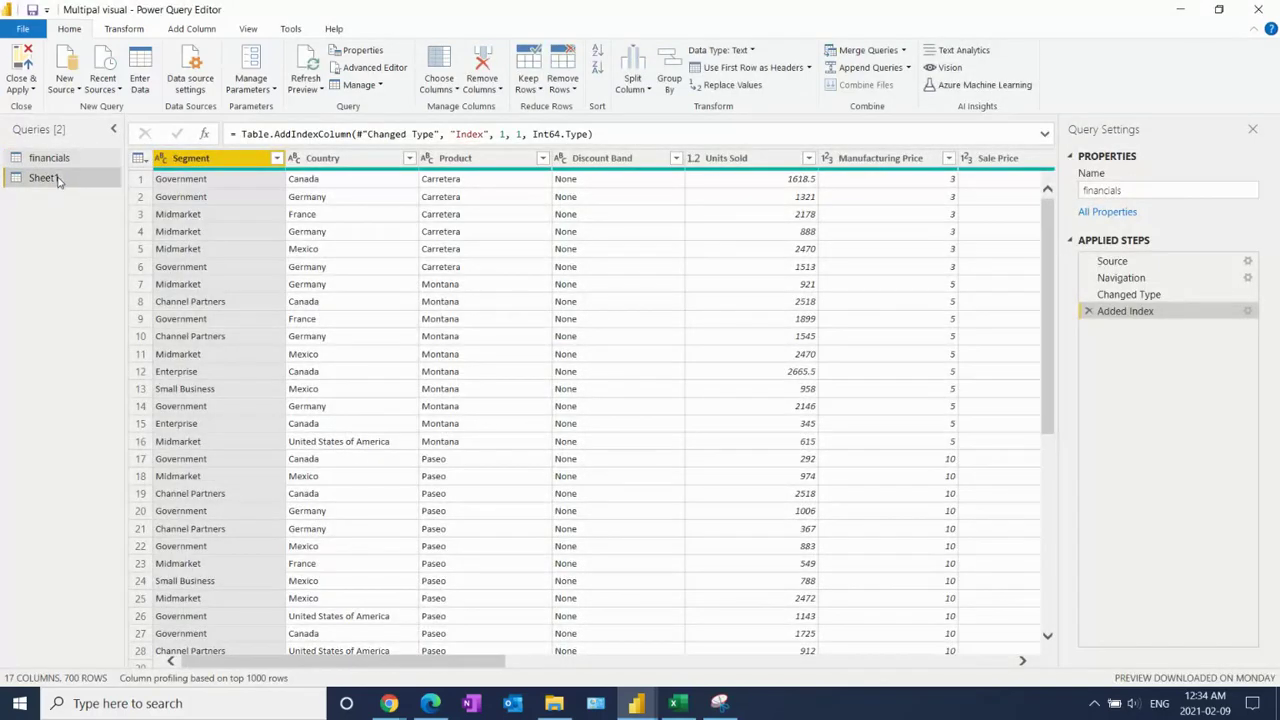
{"action": "left_click", "coordinate": [43, 178]}
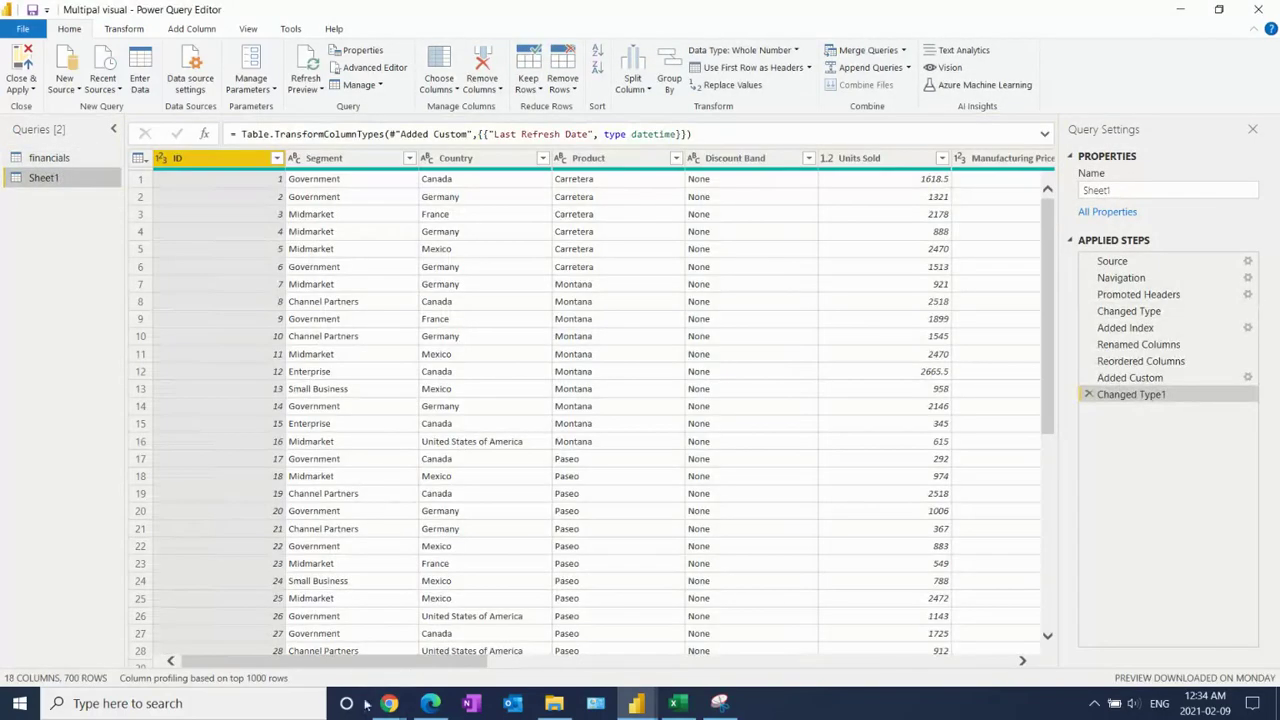
{"action": "left_click_drag", "start_coordinate": [406, 670], "coordinate": [940, 672]}
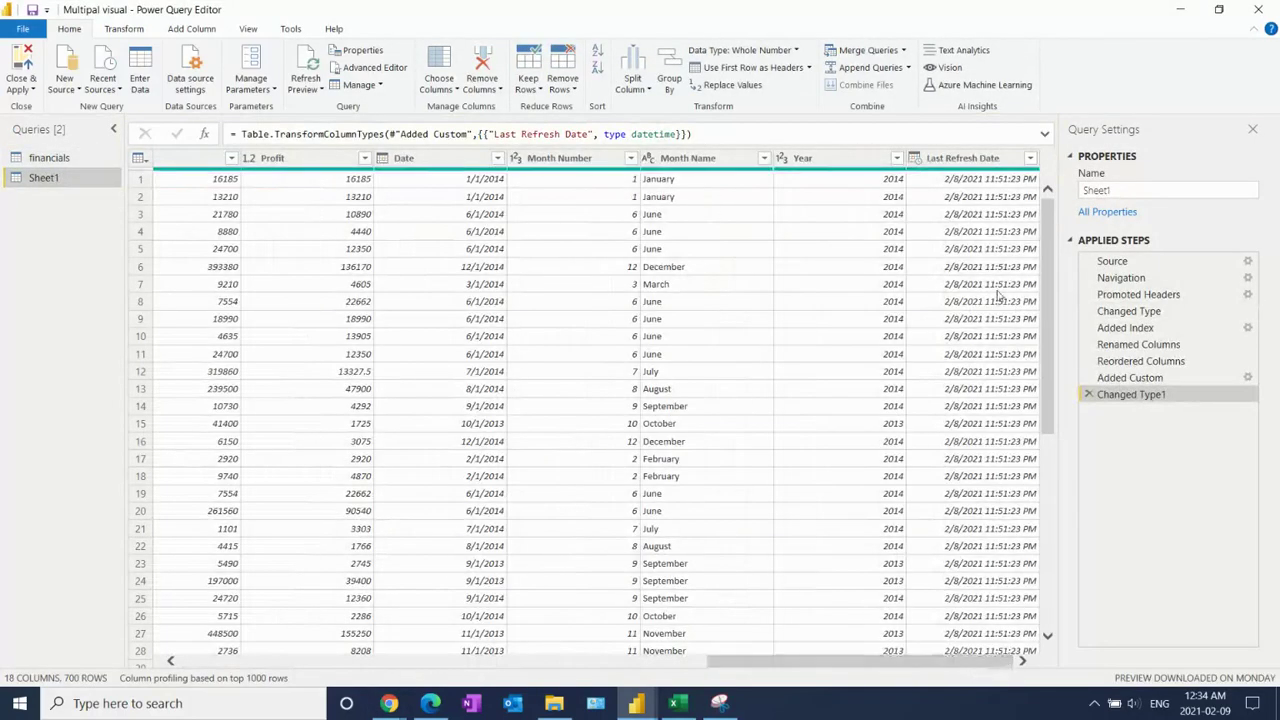
{"action": "left_click", "coordinate": [1091, 396]}
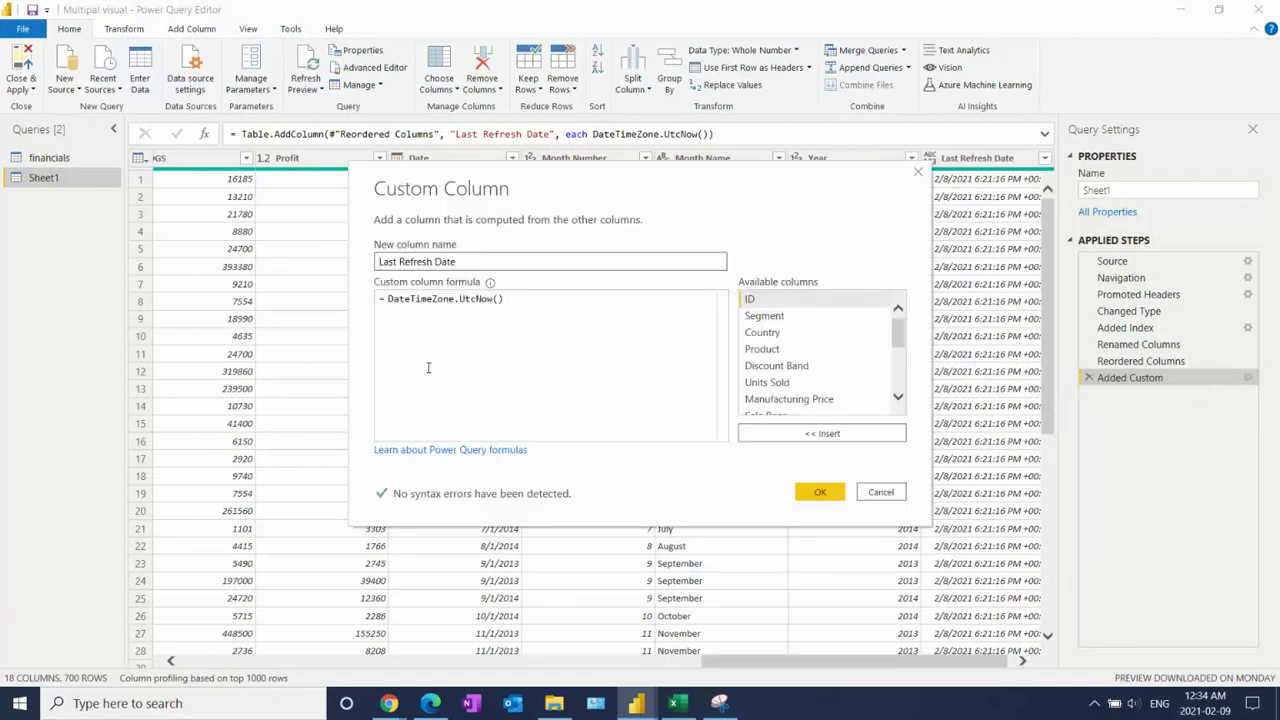
Step: Review the custom formula of the Last Refresh Date column and close it without changes
{"action": "left_click_drag", "start_coordinate": [522, 305], "coordinate": [368, 300]}
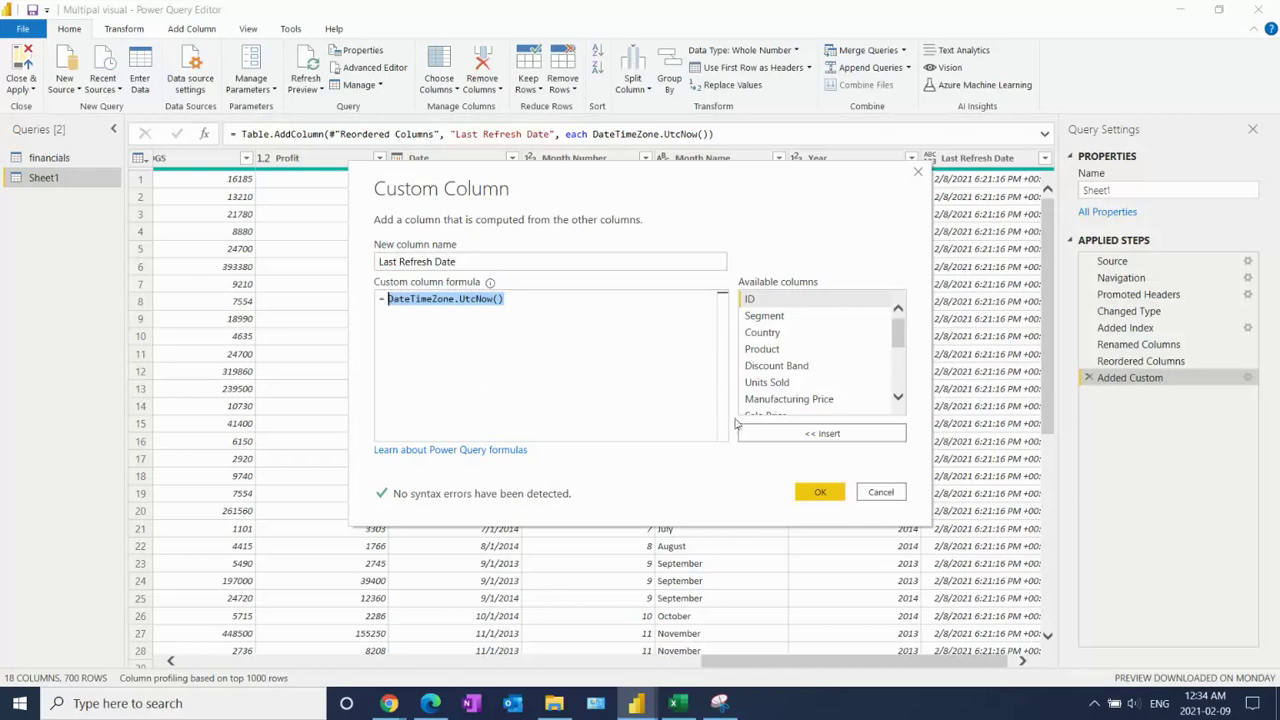
{"action": "left_click", "coordinate": [878, 493]}
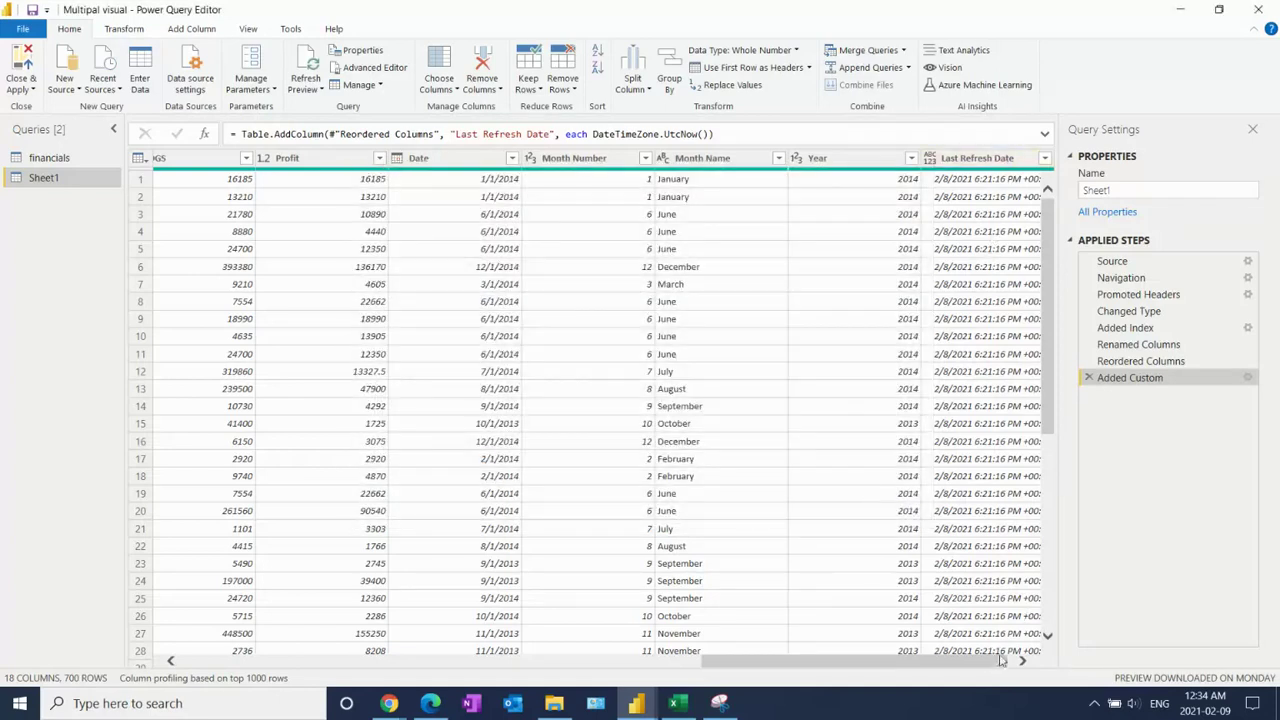
{"action": "left_click_drag", "start_coordinate": [983, 663], "coordinate": [998, 663]}
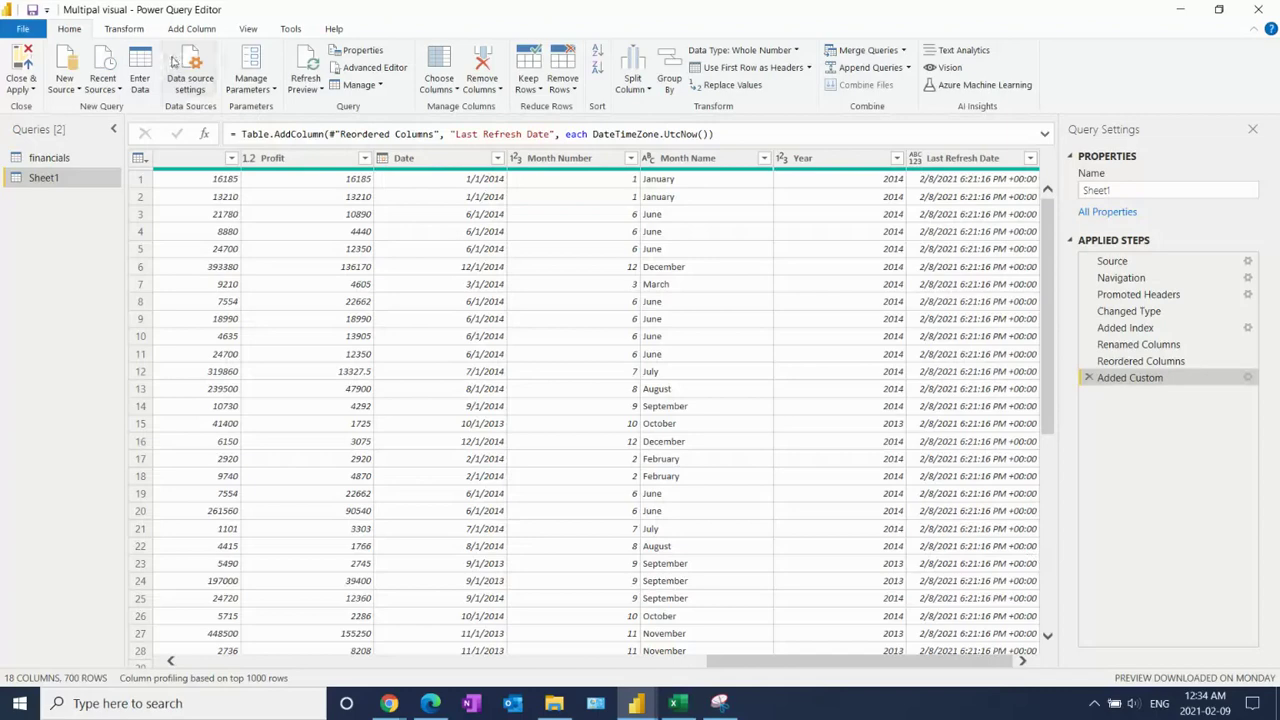
Step: Change the data type of Sheet1's ID column to Date/Time
{"action": "left_click", "coordinate": [140, 30]}
{"action": "left_click", "coordinate": [256, 51]}
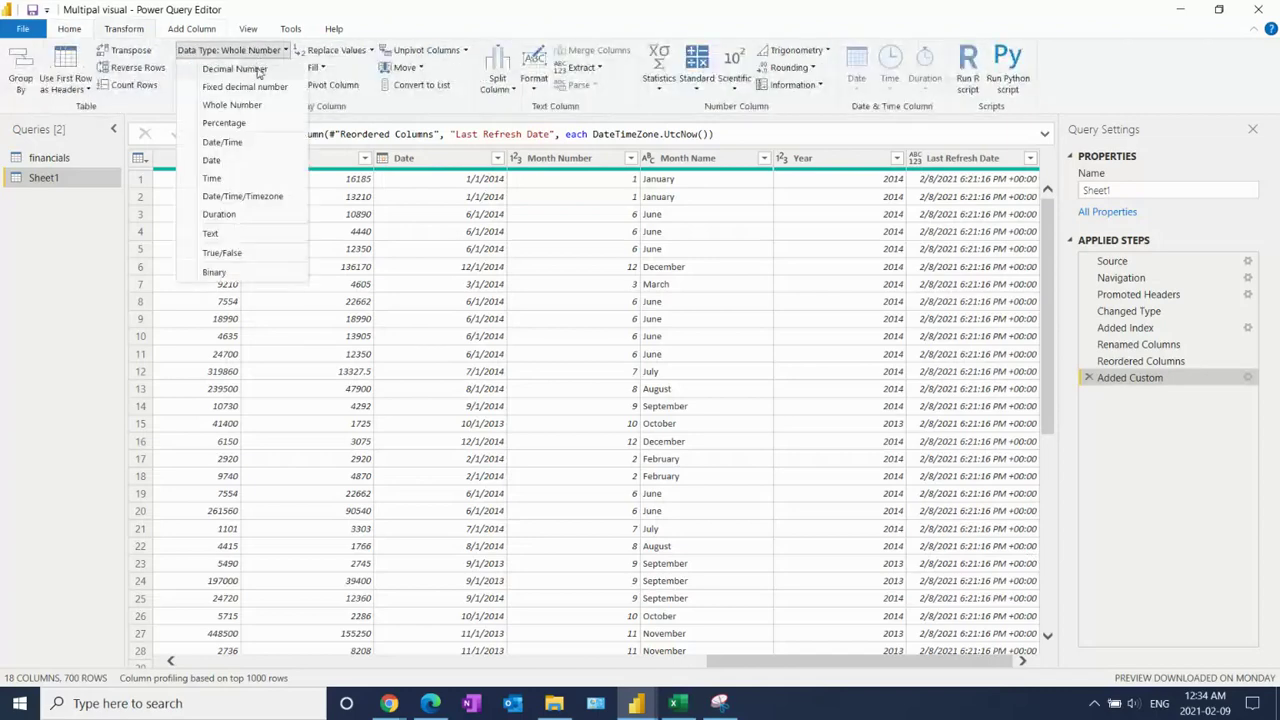
{"action": "left_click", "coordinate": [247, 146]}
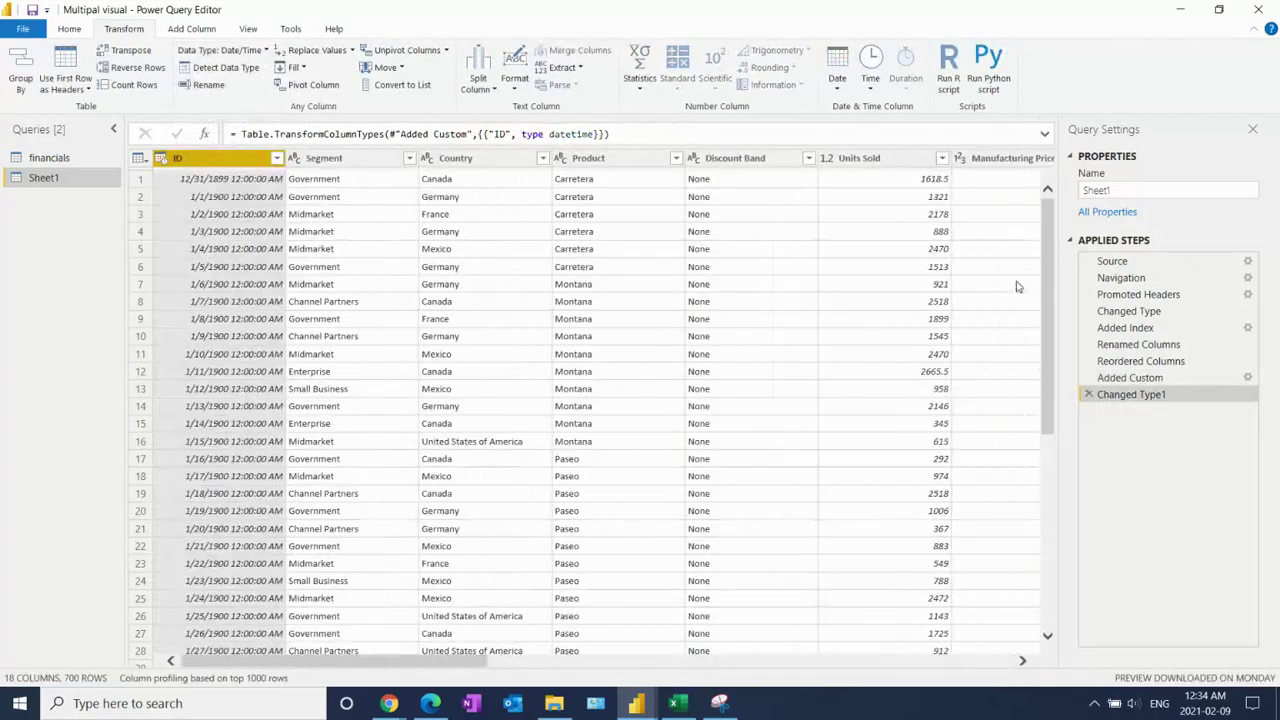
Step: Set the data type of Sheet1's Last Refresh Date column to Date/Time
{"action": "left_click_drag", "start_coordinate": [360, 668], "coordinate": [1011, 689]}
{"action": "scroll", "coordinate": [957, 438], "scroll_direction": "down", "scroll_amount": 2}
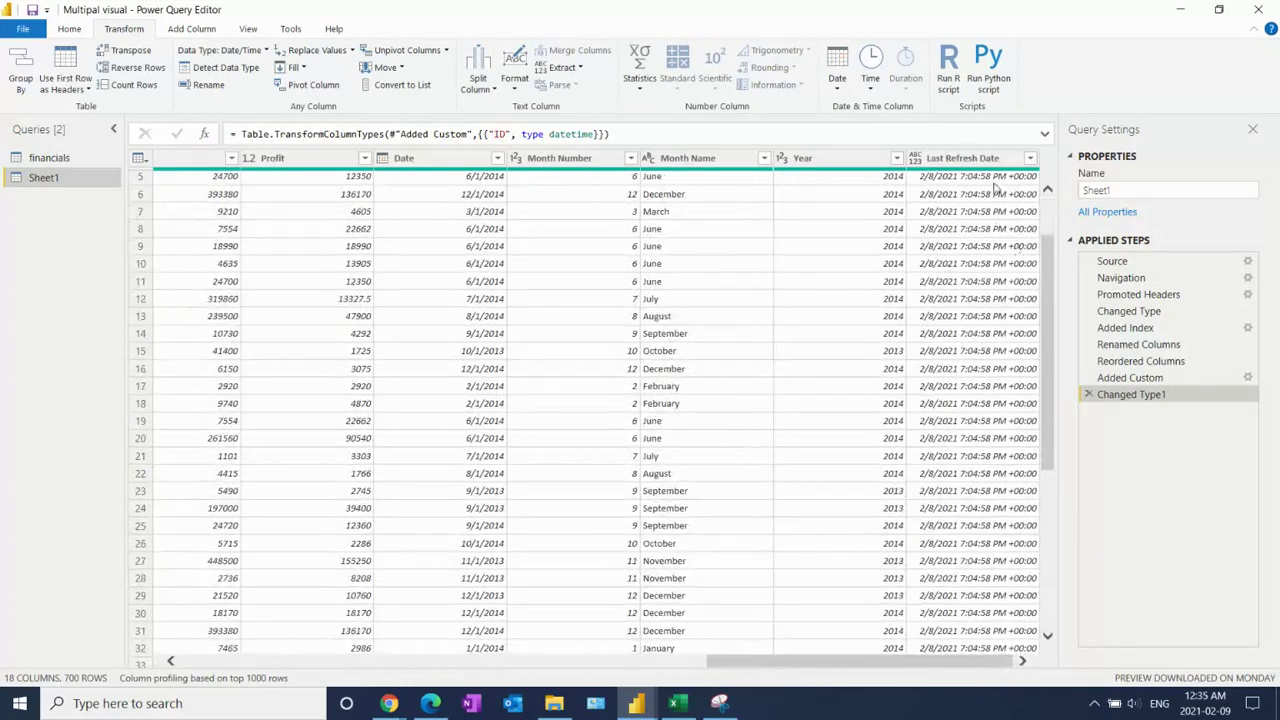
{"action": "left_click", "coordinate": [962, 158]}
{"action": "left_click", "coordinate": [226, 52]}
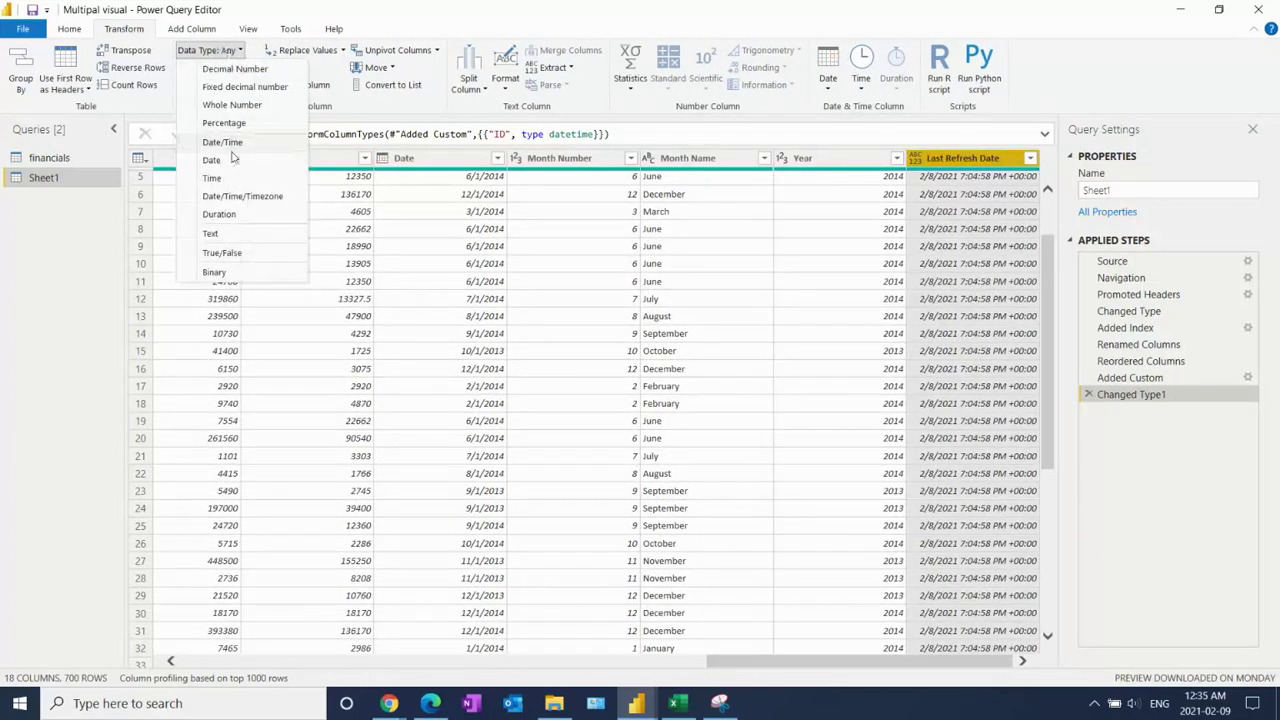
{"action": "left_click", "coordinate": [212, 178]}
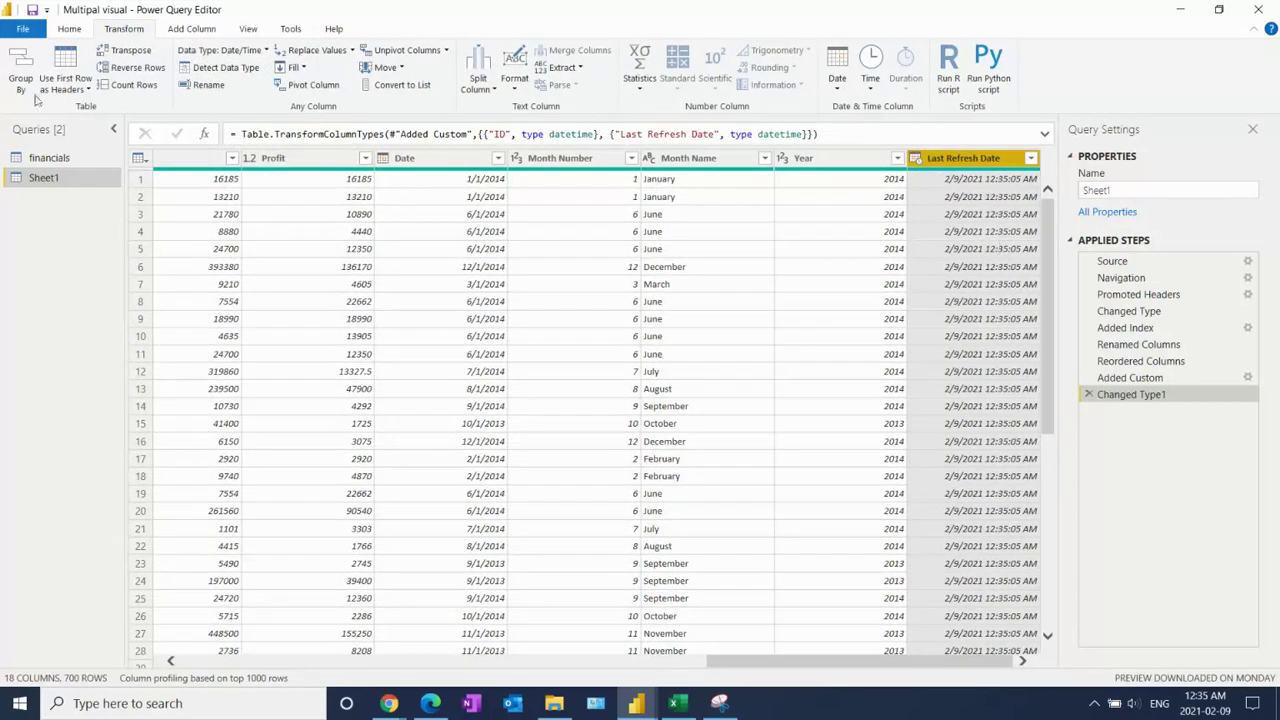
Step: Apply the query changes and close Power Query Editor
{"action": "left_click", "coordinate": [66, 29]}
{"action": "left_click", "coordinate": [24, 86]}
{"action": "left_click", "coordinate": [55, 106]}
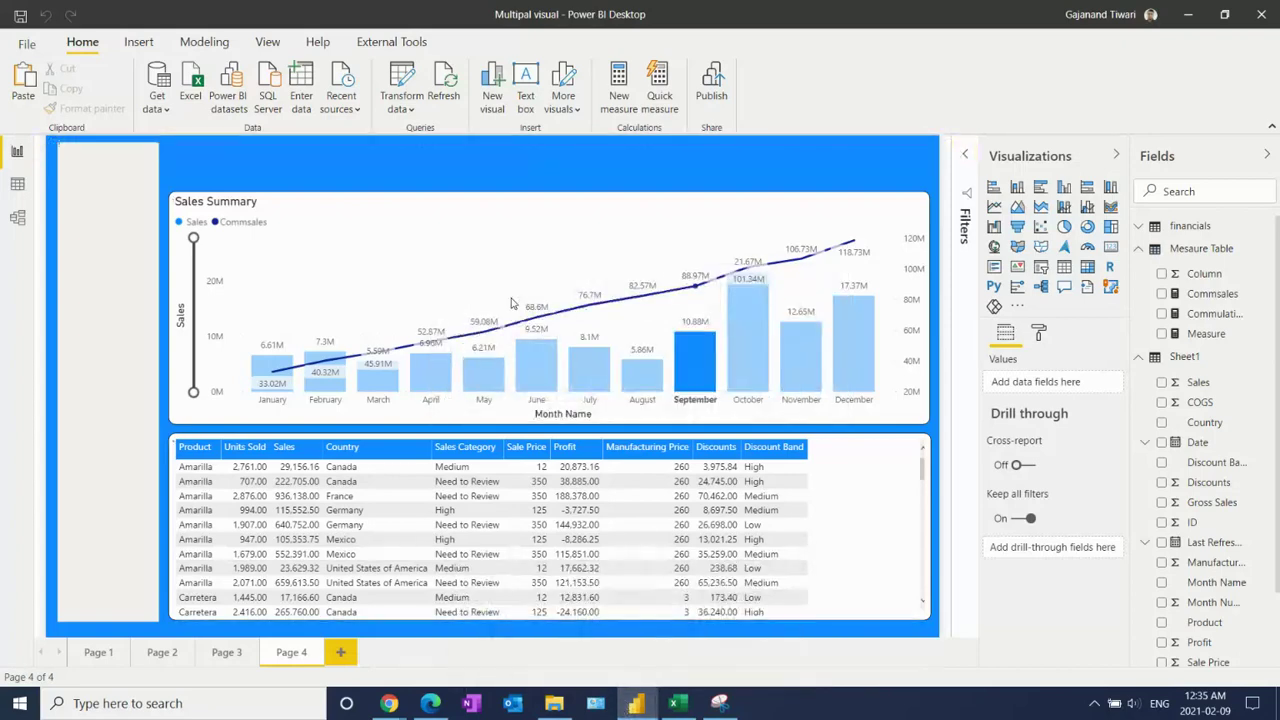
Step: Copy the Sales Dashboard title text box from Page 3 and paste it onto Page 4
{"action": "left_click", "coordinate": [230, 654]}
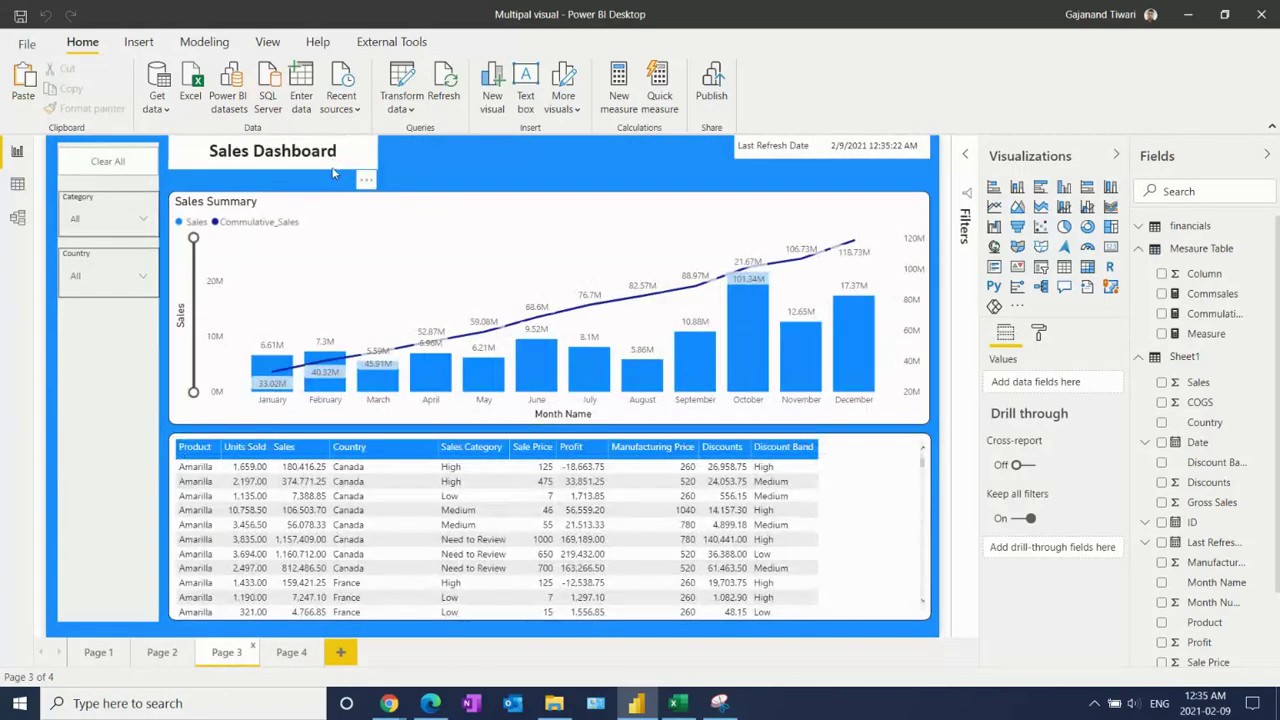
{"action": "left_click", "coordinate": [334, 174]}
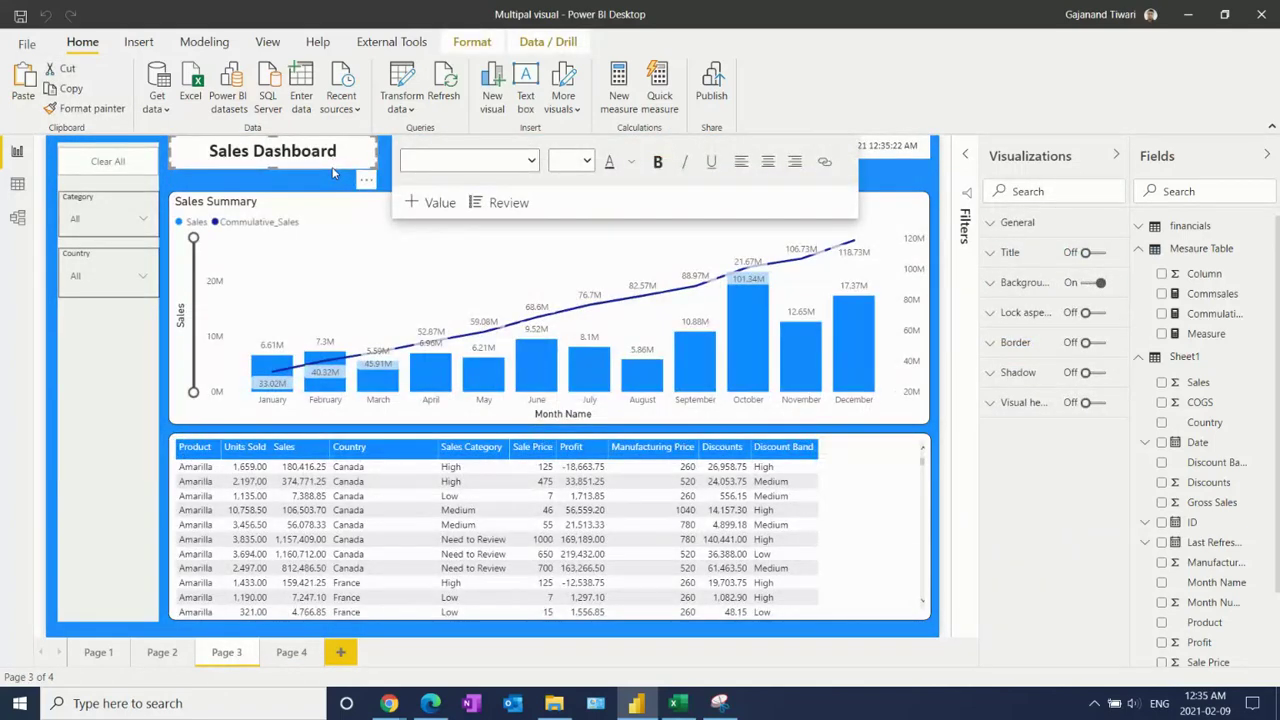
{"action": "left_click", "coordinate": [290, 652]}
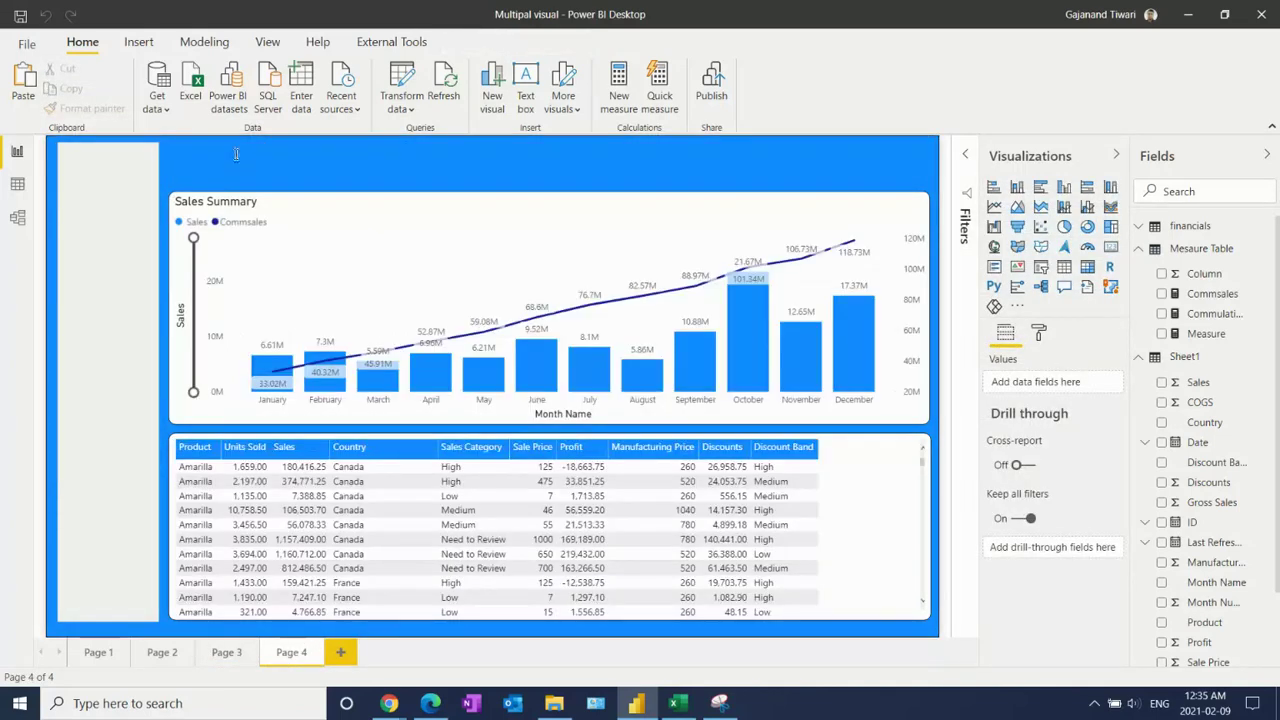
{"action": "key", "text": "ctrl+v"}
{"action": "left_click", "coordinate": [270, 176]}
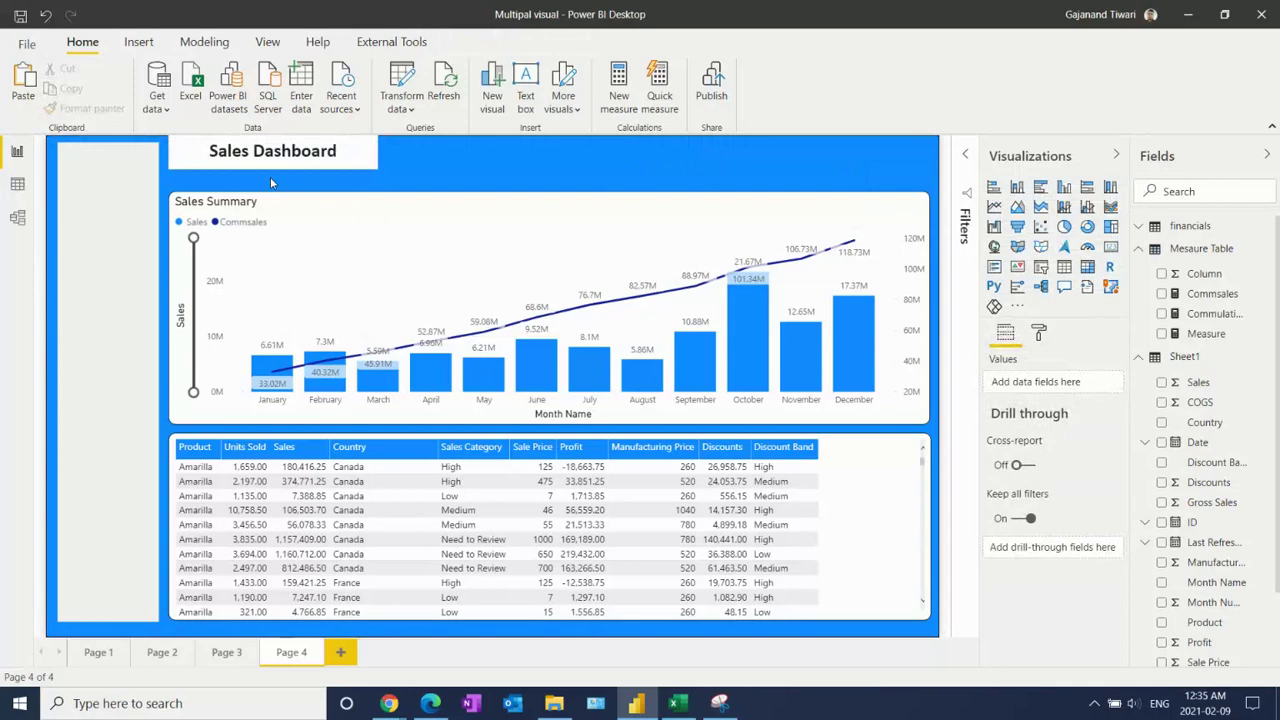
Step: Insert a text box reading "sales dashboard" on Page 4 and set its font size to 36
{"action": "left_click", "coordinate": [138, 42]}
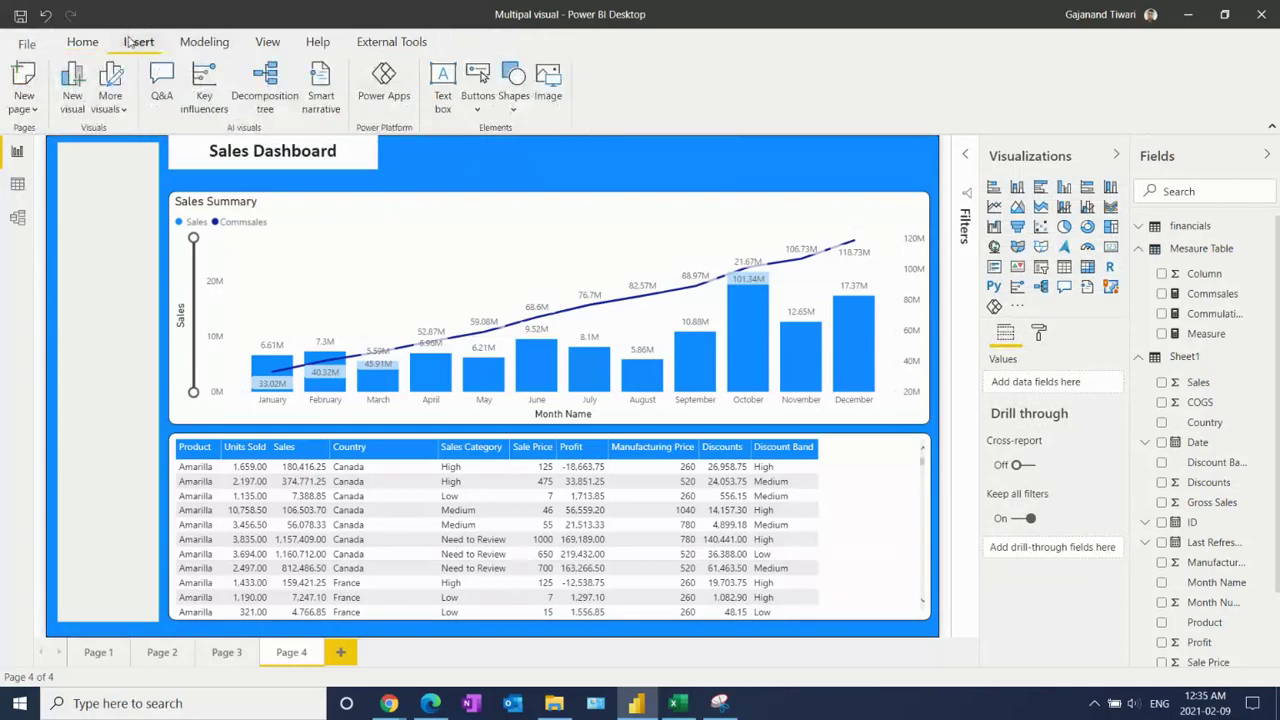
{"action": "left_click", "coordinate": [443, 85]}
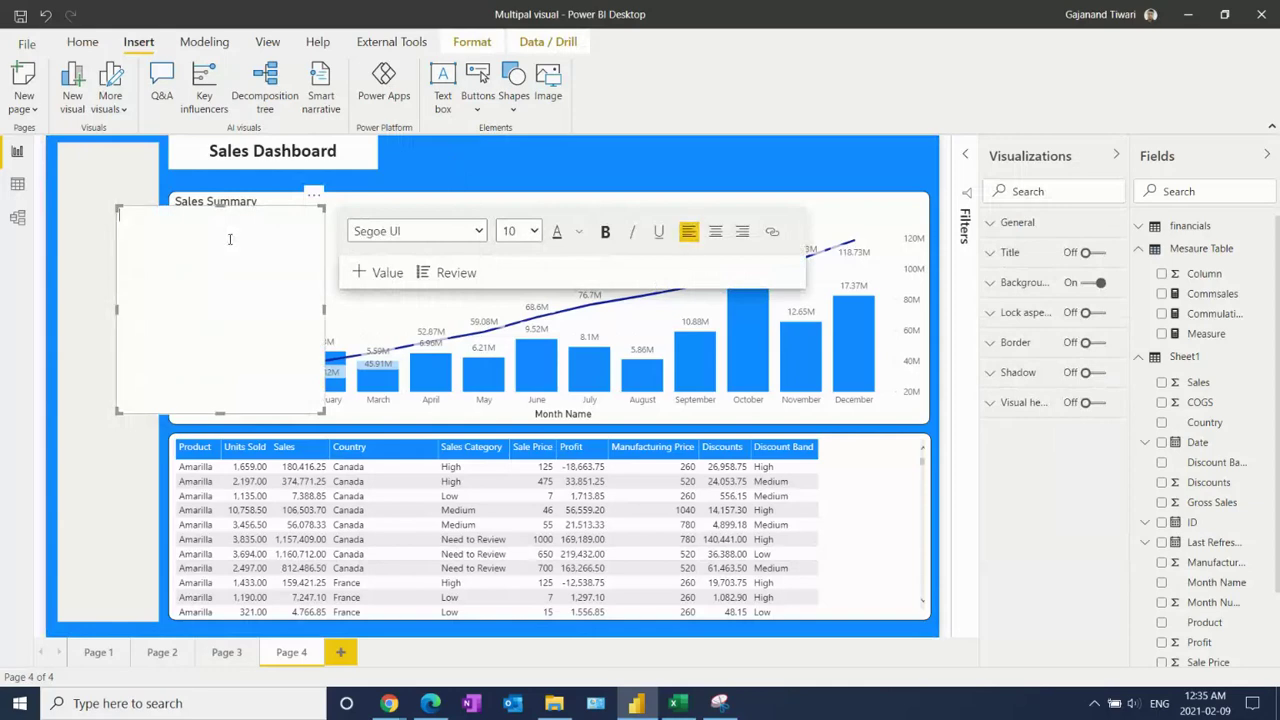
{"action": "type", "text": "sales dashboard"}
{"action": "left_click_drag", "start_coordinate": [220, 212], "coordinate": [113, 210]}
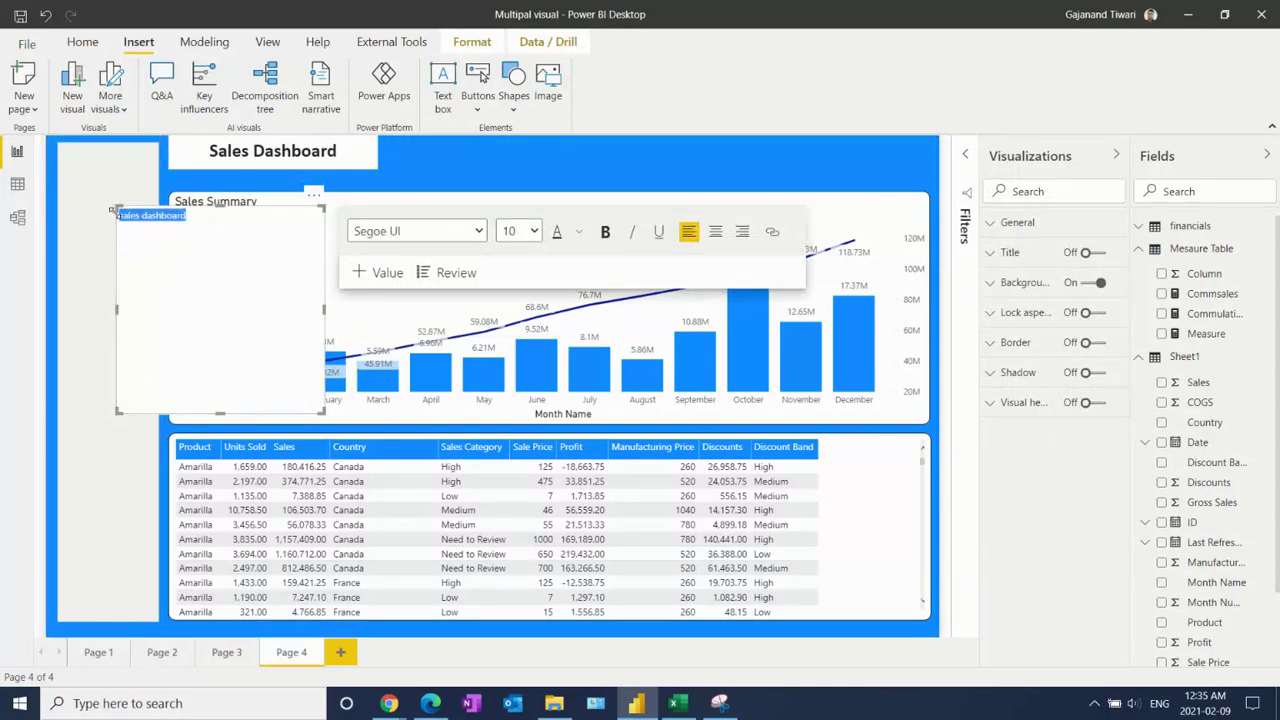
{"action": "left_click", "coordinate": [520, 231]}
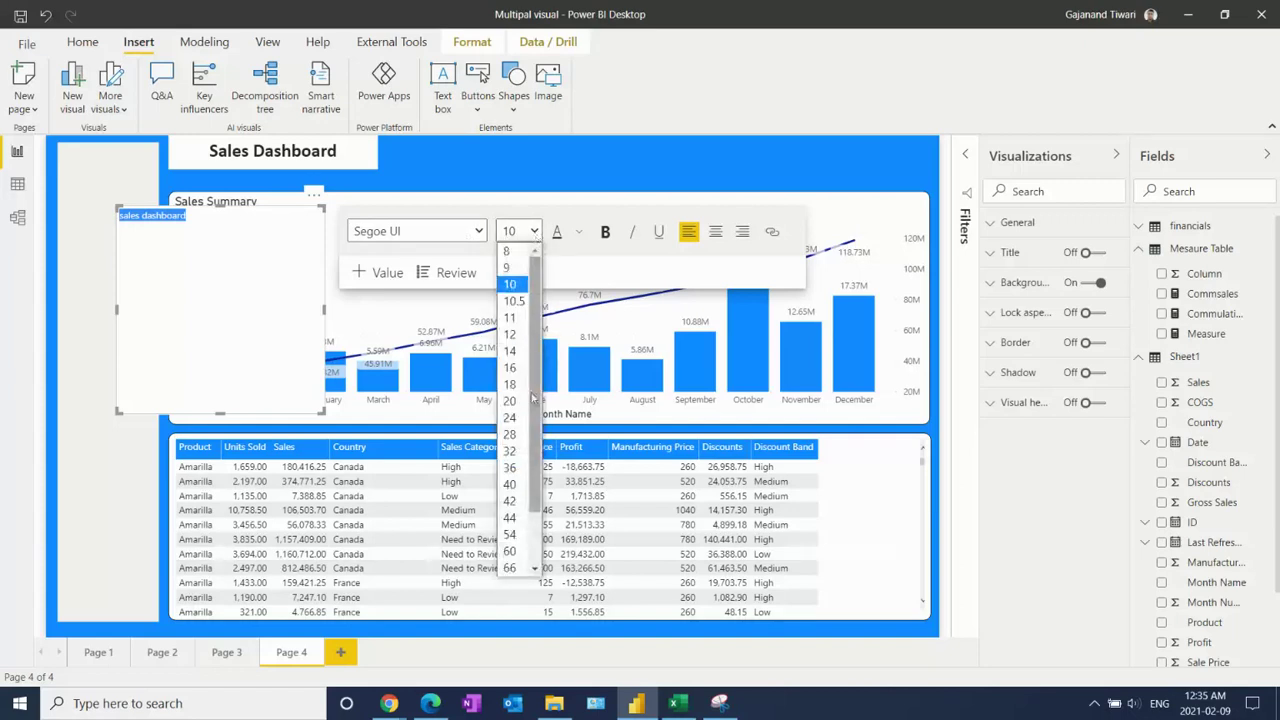
{"action": "left_click", "coordinate": [511, 468]}
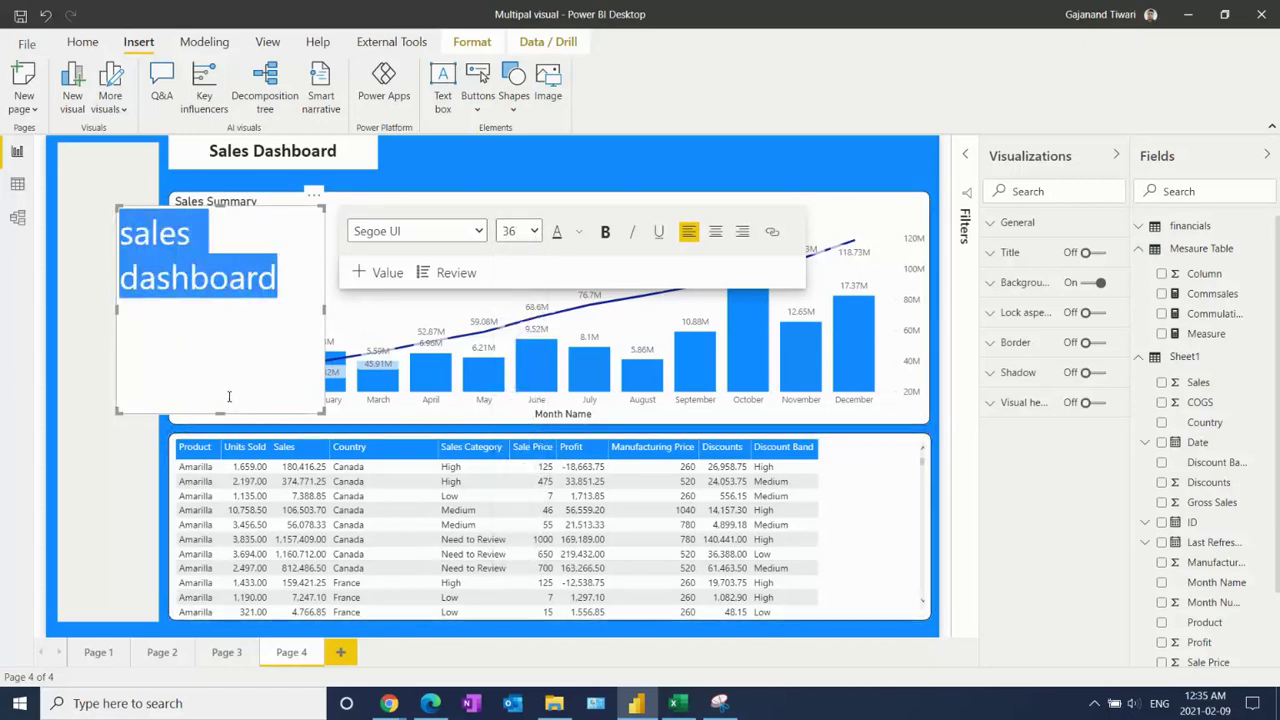
Step: Delete the extra "sales dashboard" text box from Page 4
{"action": "left_click", "coordinate": [316, 205]}
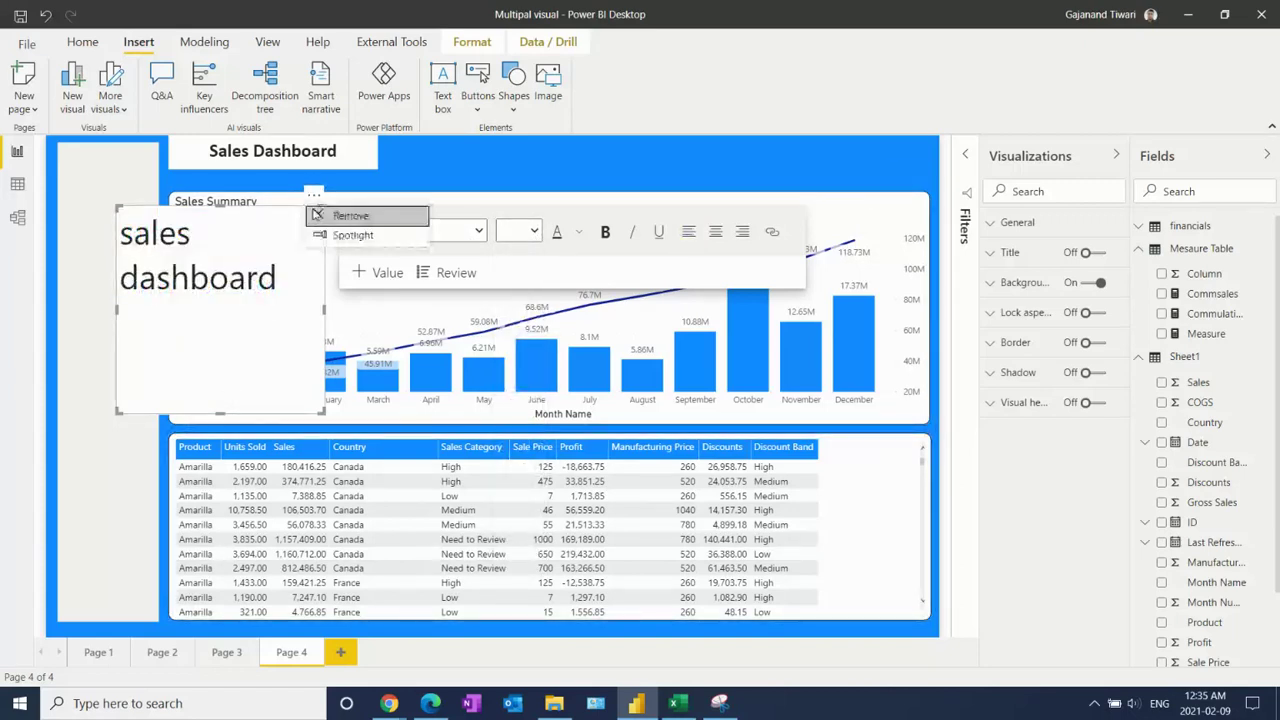
{"action": "key", "text": "Escape"}
{"action": "key", "text": "Delete"}
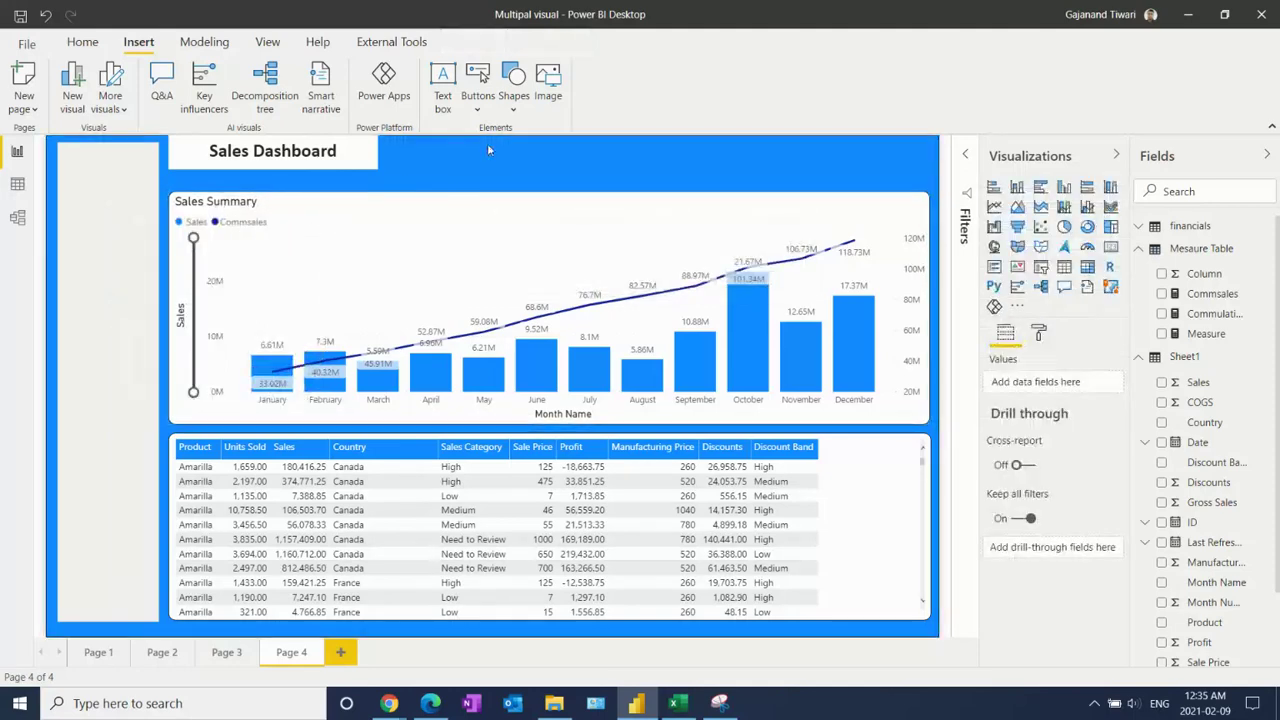
Step: Insert a "Last Refresh Date" text box on Page 4, shrink it and place it in the header above the Sales Summary chart
{"action": "left_click", "coordinate": [441, 102]}
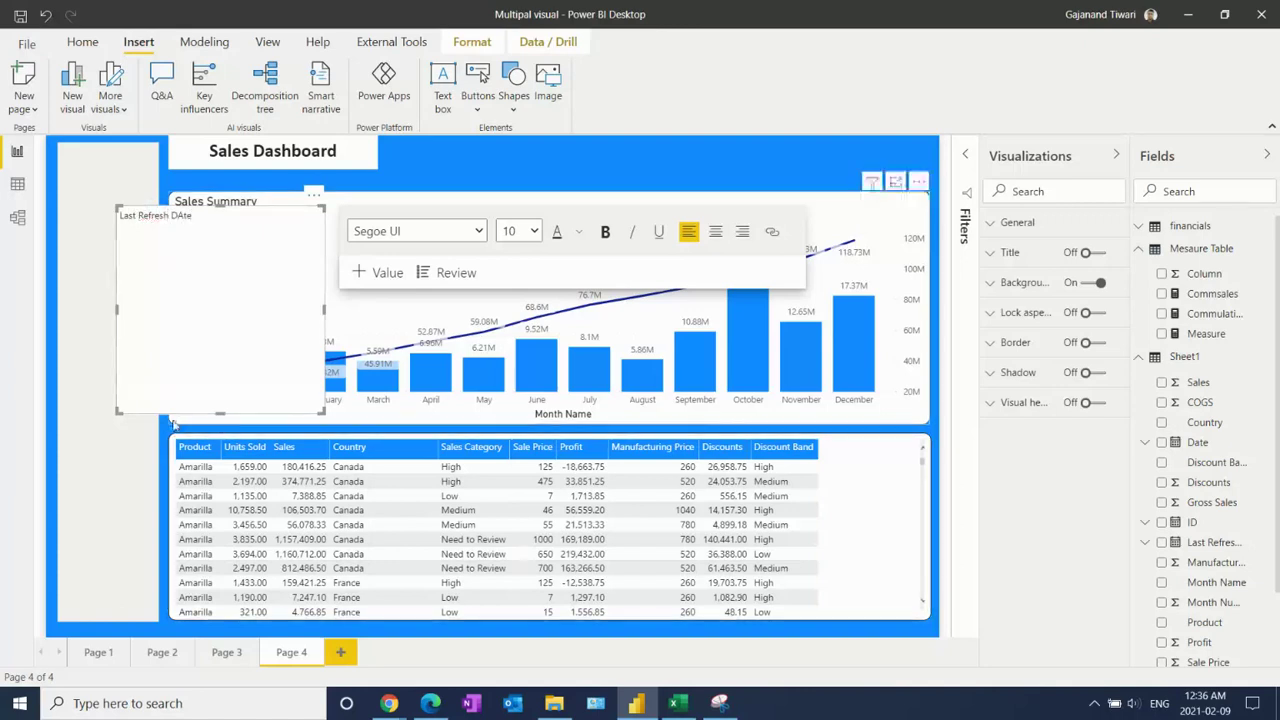
{"action": "left_click_drag", "start_coordinate": [221, 411], "coordinate": [186, 242]}
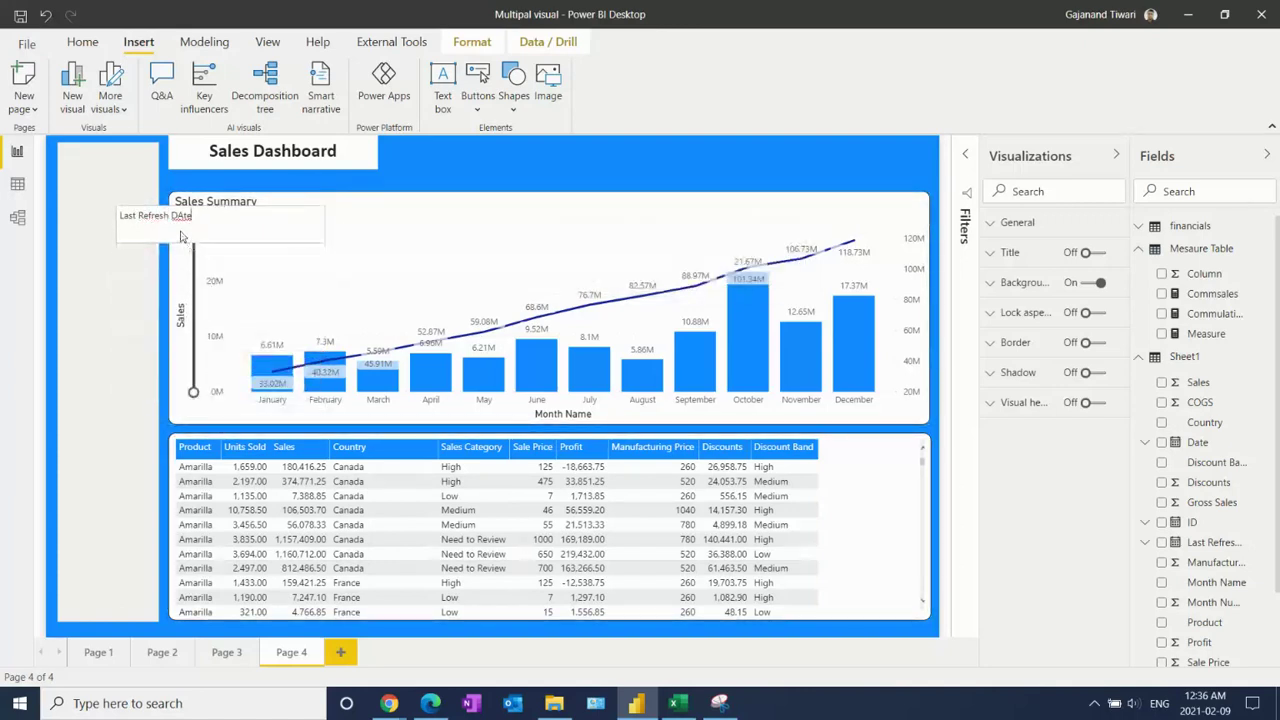
{"action": "left_click", "coordinate": [178, 216]}
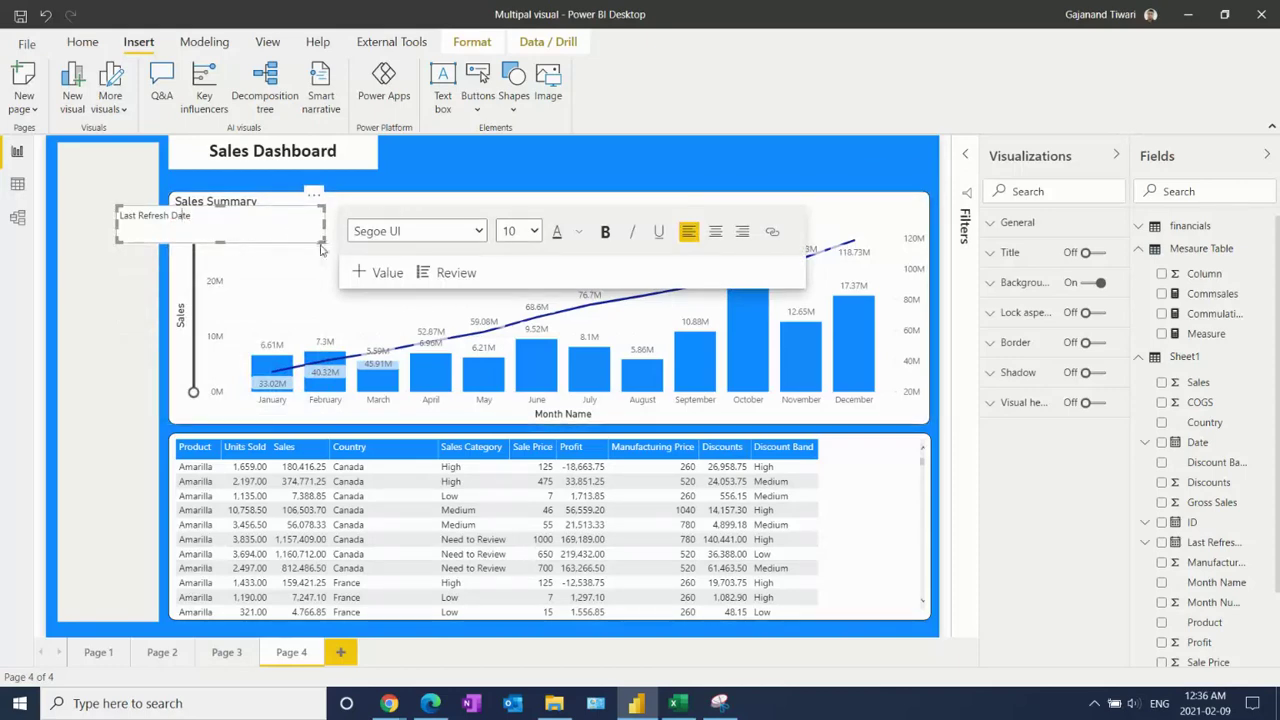
{"action": "left_click_drag", "start_coordinate": [323, 243], "coordinate": [760, 161]}
{"action": "left_click", "coordinate": [155, 232]}
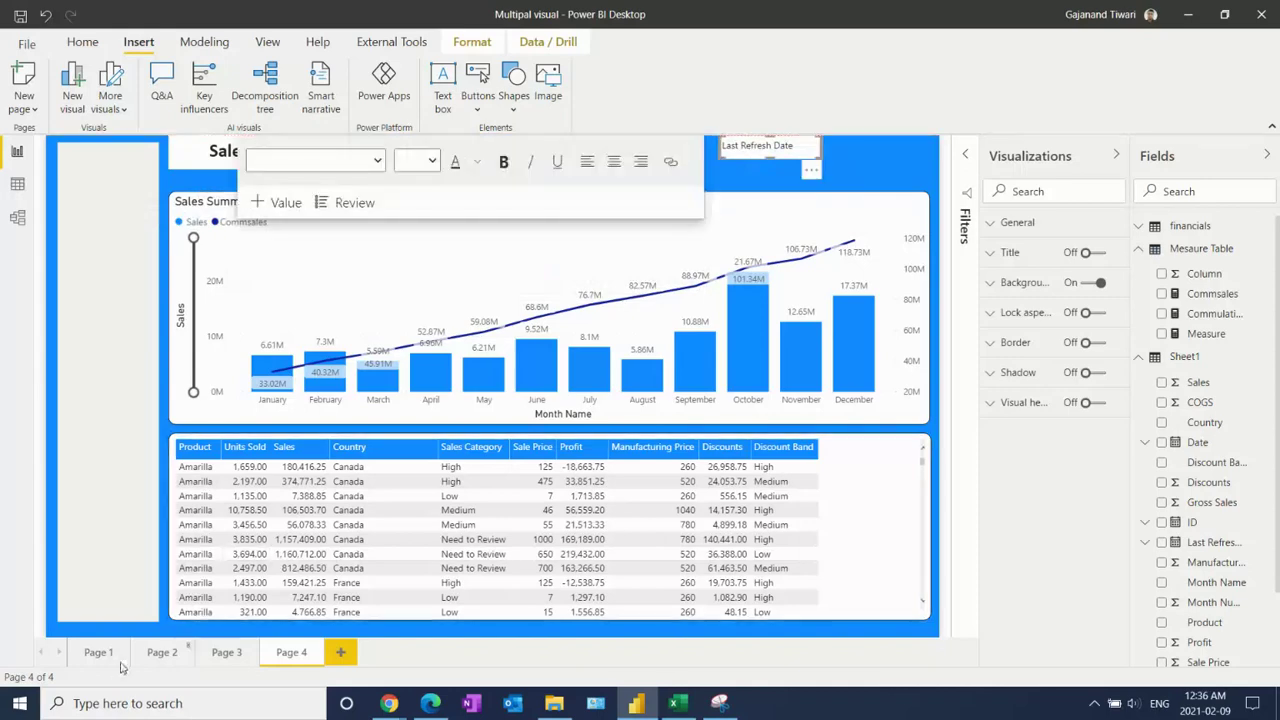
Step: Add a card visual to Page 4 that displays the Last Refresh Date field
{"action": "left_click", "coordinate": [732, 166]}
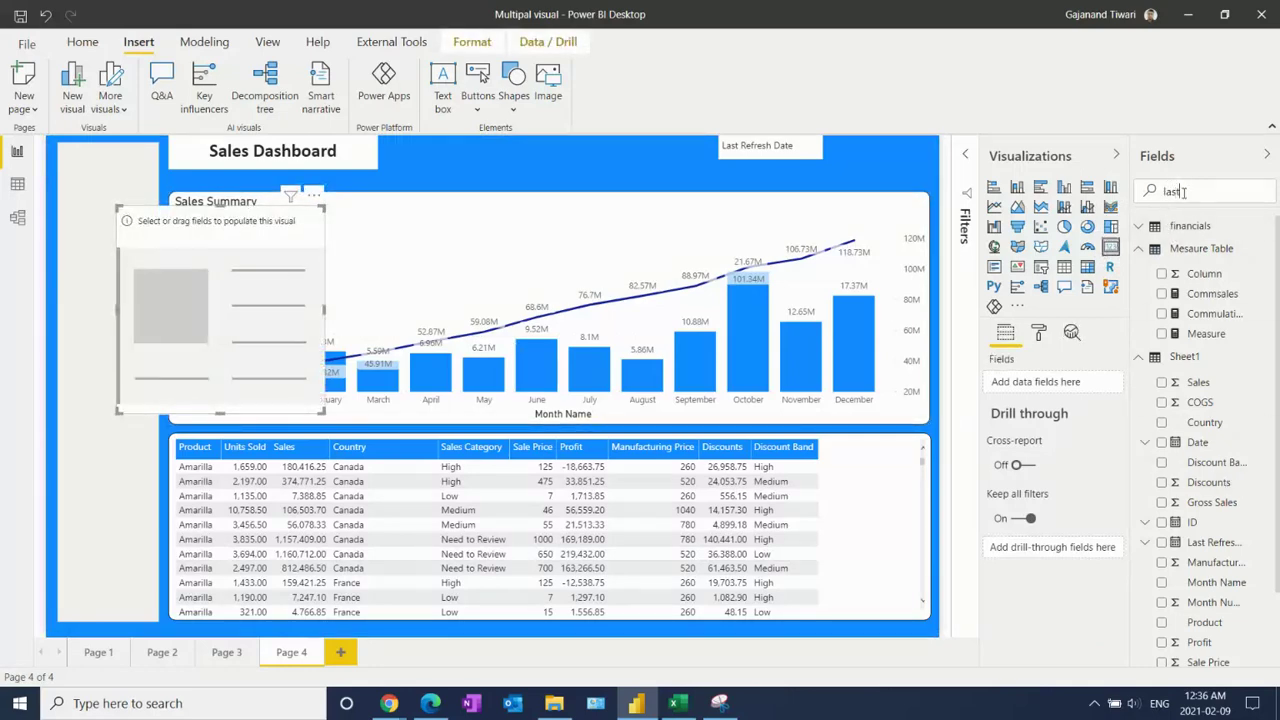
{"action": "left_click_drag", "start_coordinate": [968, 262], "coordinate": [245, 320]}
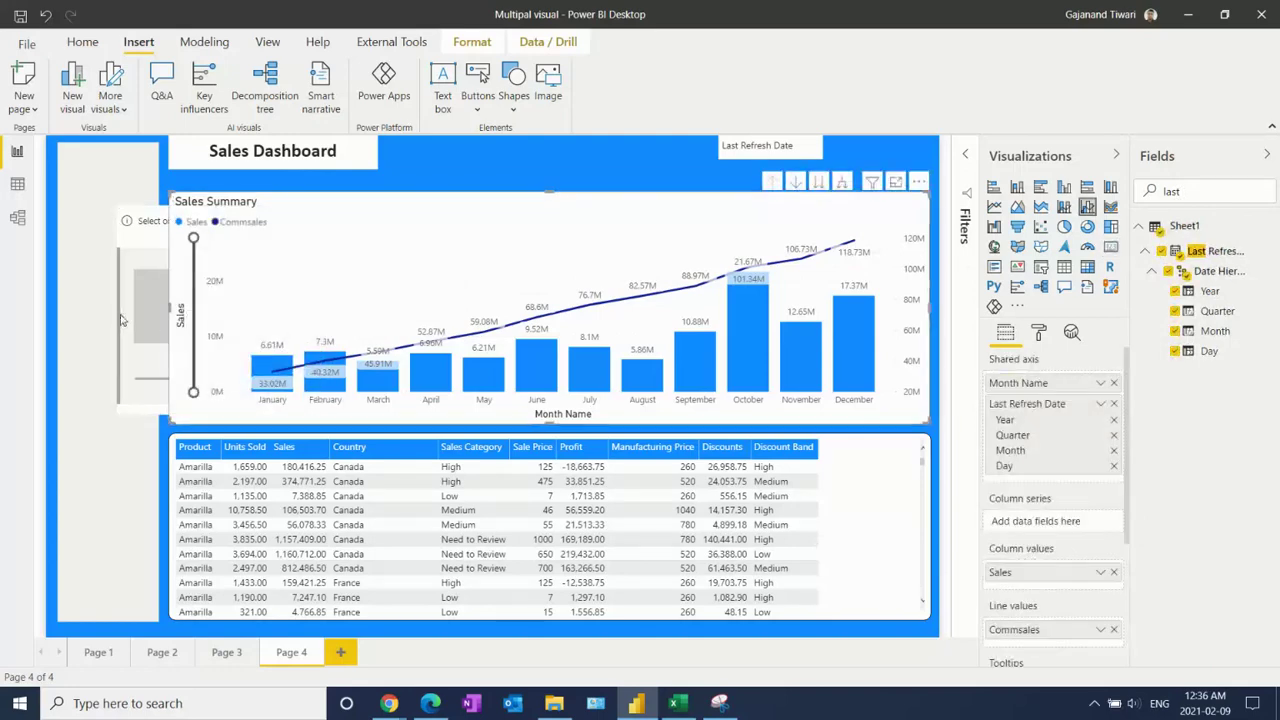
{"action": "left_click", "coordinate": [160, 345]}
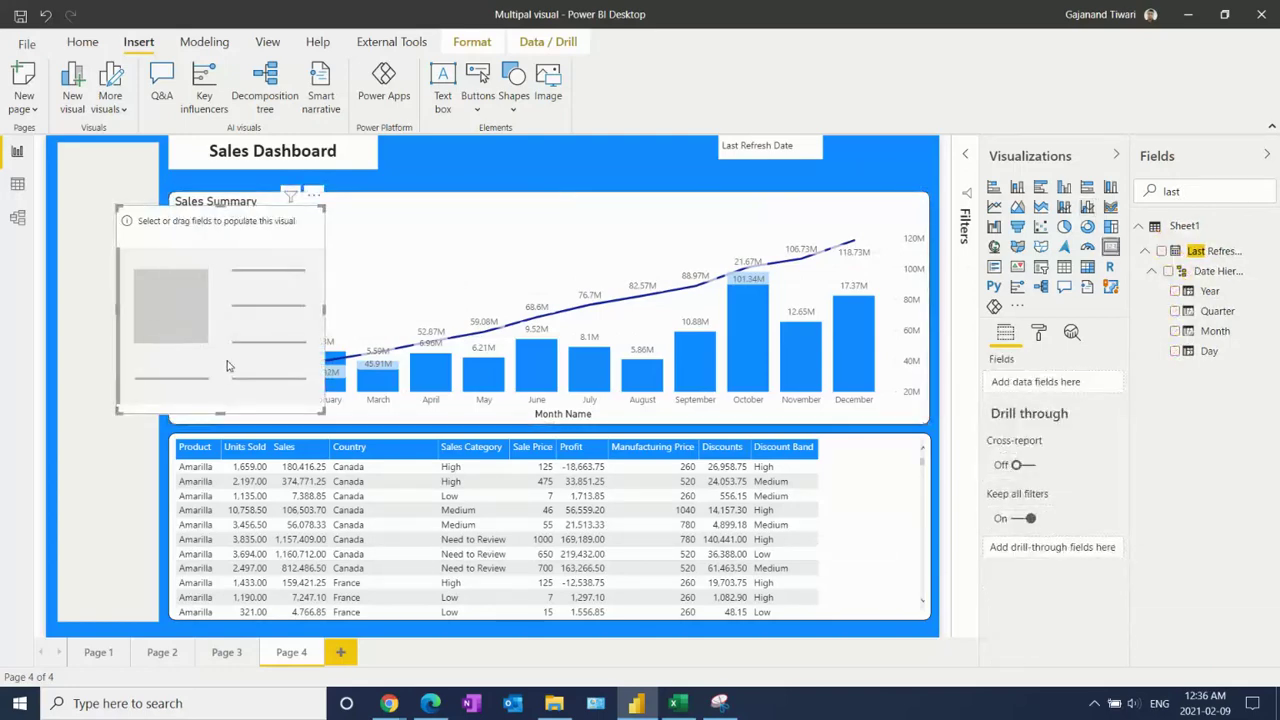
{"action": "left_click_drag", "start_coordinate": [1213, 251], "coordinate": [266, 320]}
{"action": "key", "text": "ctrl+z"}
{"action": "left_click", "coordinate": [1161, 251]}
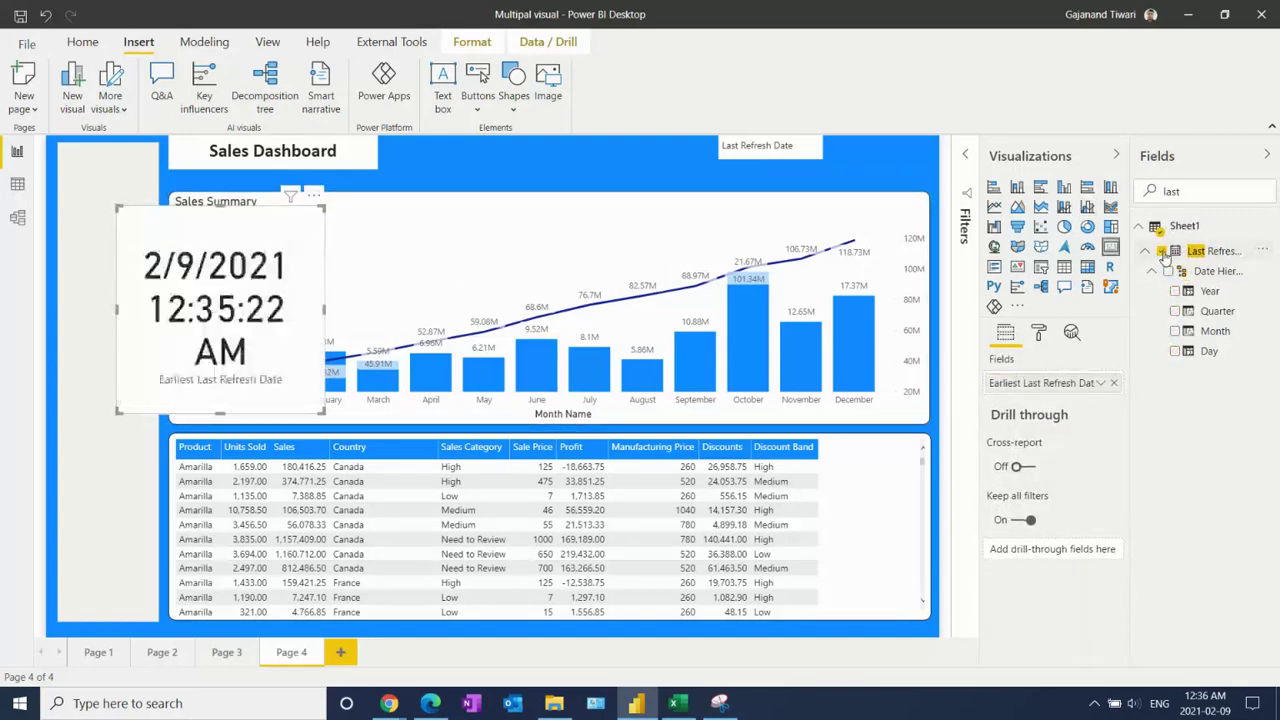
Step: Turn off the card's category label and format its data label as 10 pt Calibri
{"action": "left_click", "coordinate": [1038, 332]}
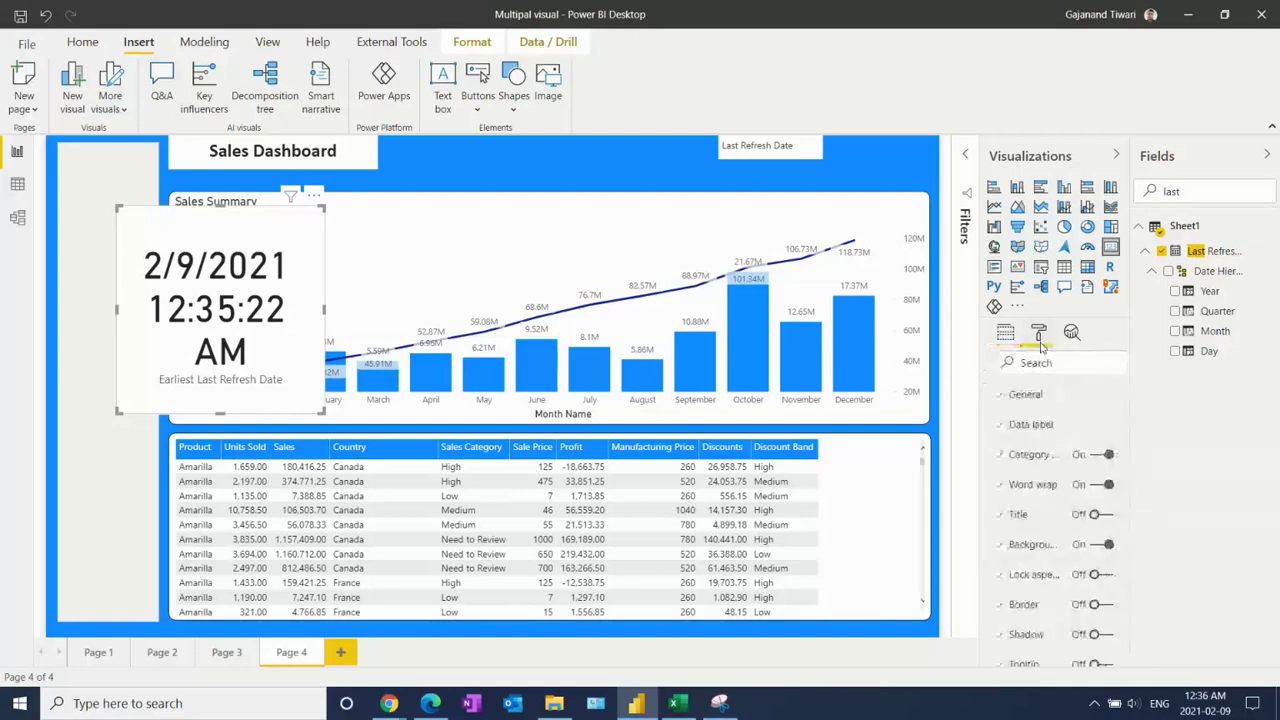
{"action": "left_click", "coordinate": [1092, 454]}
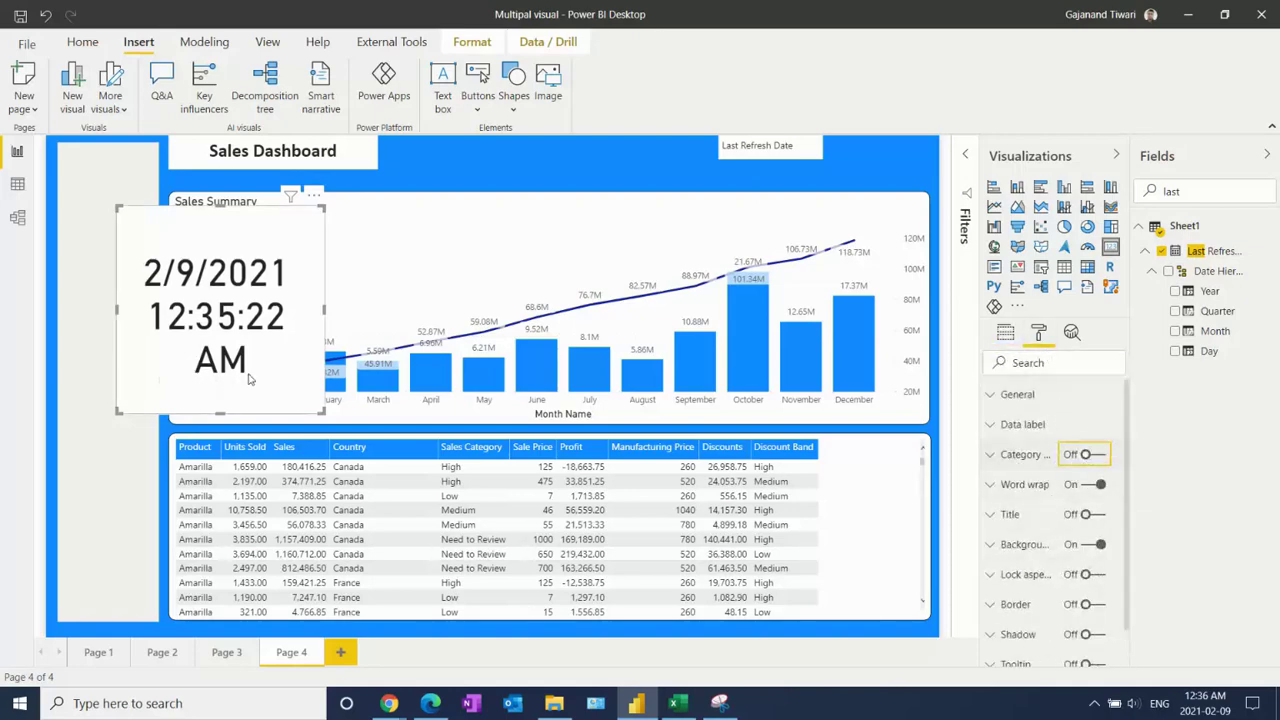
{"action": "left_click", "coordinate": [1010, 428]}
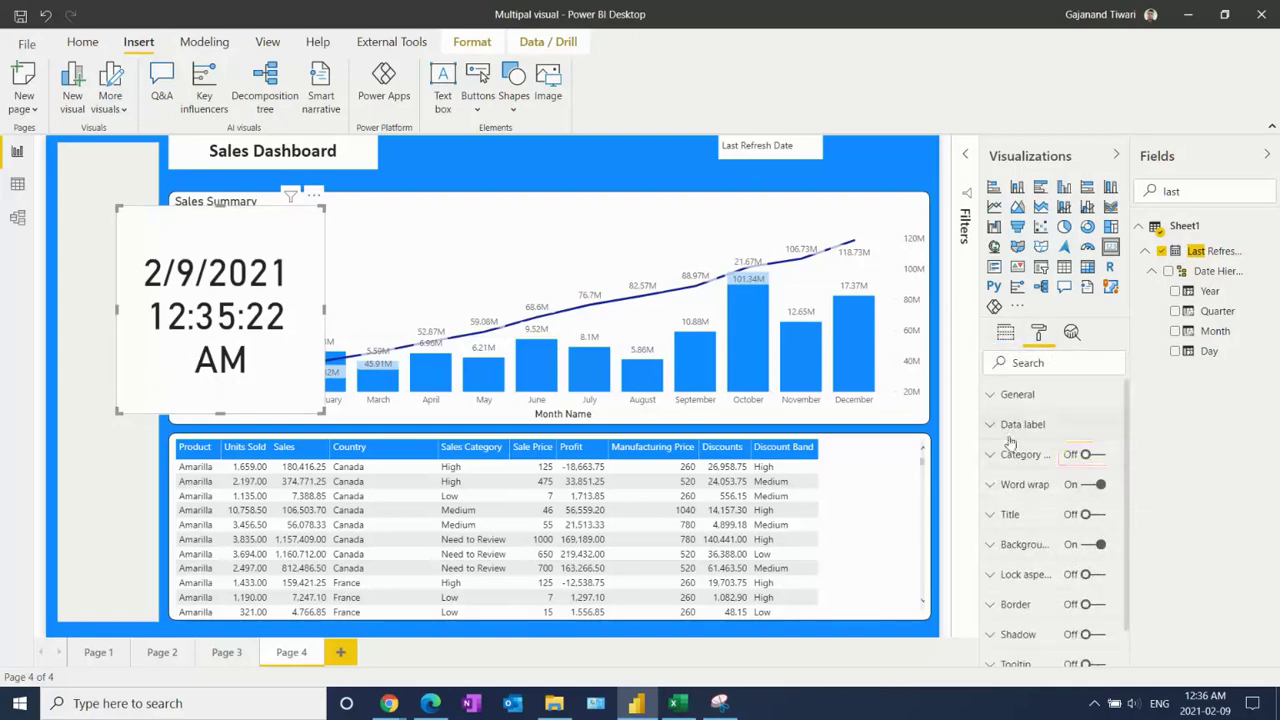
{"action": "scroll", "coordinate": [1127, 455], "scroll_direction": "down", "scroll_amount": 2}
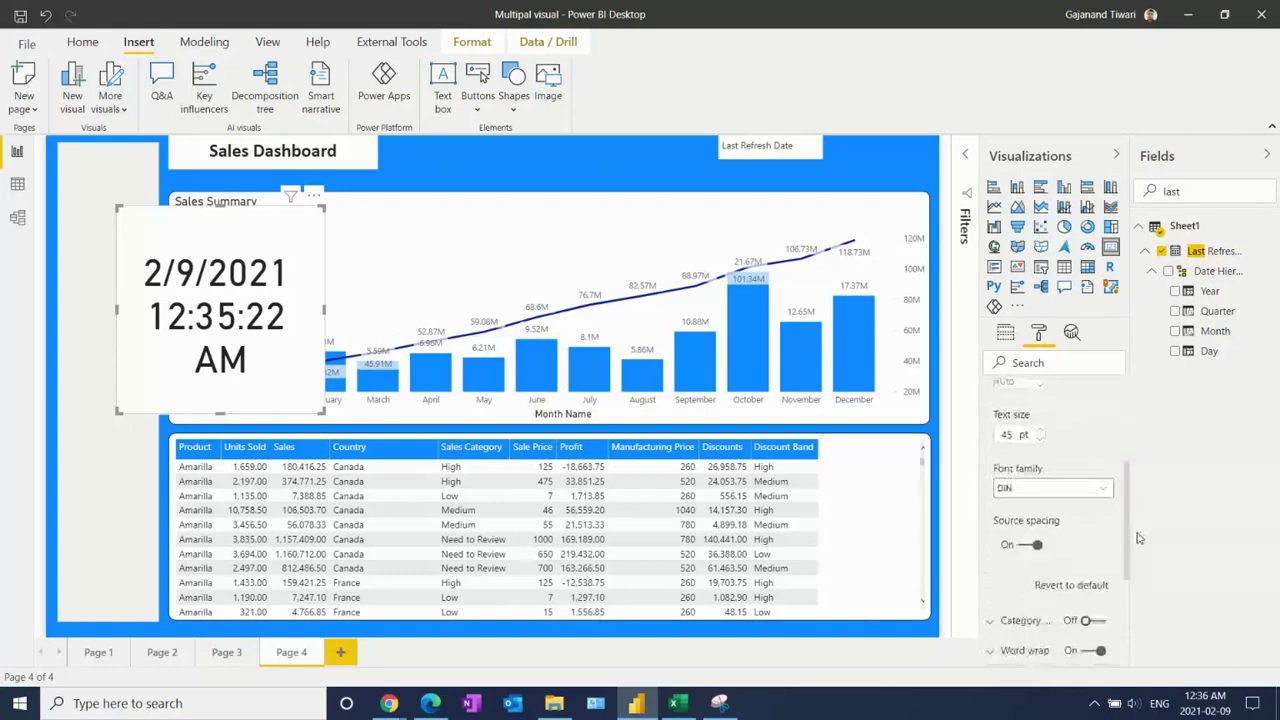
{"action": "left_click", "coordinate": [1005, 434]}
{"action": "left_click", "coordinate": [1085, 494]}
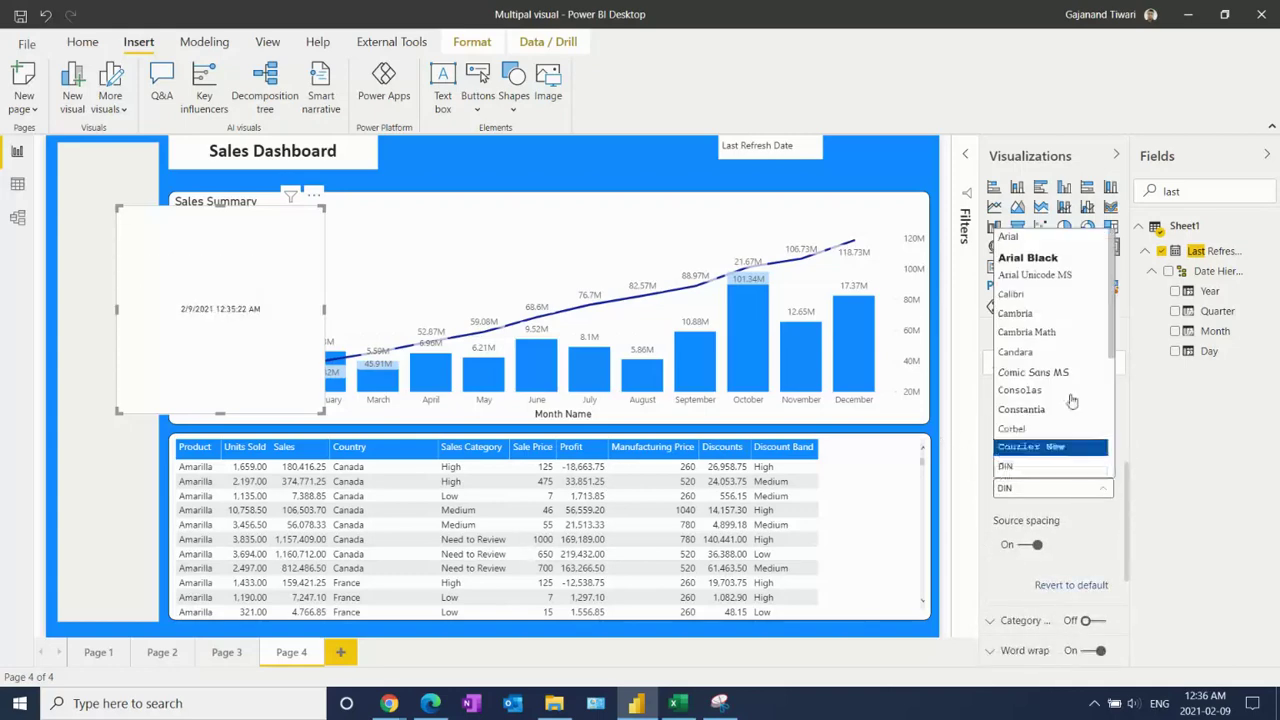
{"action": "left_click", "coordinate": [1056, 298]}
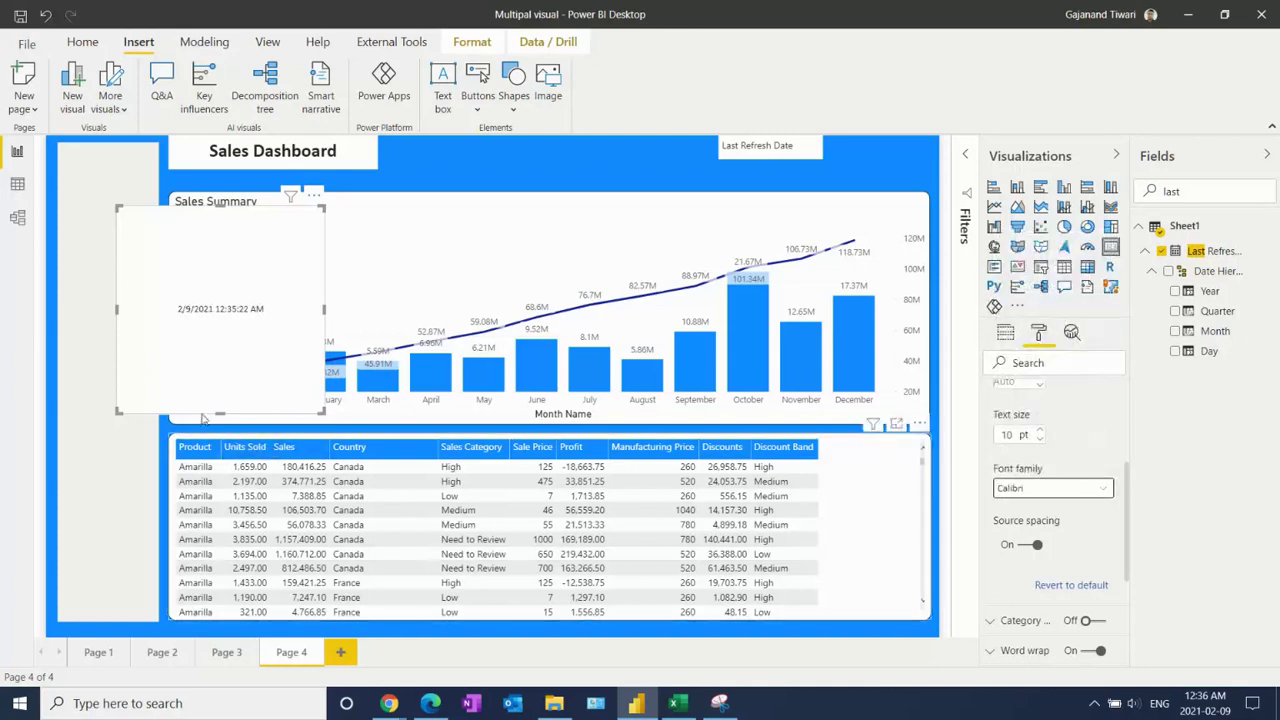
Step: Shrink the refresh date card and fit it beside the Last Refresh Date text box, ending level with the chart's outer edge
{"action": "left_click_drag", "start_coordinate": [222, 412], "coordinate": [194, 234]}
{"action": "left_click_drag", "start_coordinate": [116, 214], "coordinate": [197, 216]}
{"action": "left_click_drag", "start_coordinate": [284, 232], "coordinate": [903, 148]}
{"action": "left_click_drag", "start_coordinate": [812, 148], "coordinate": [820, 148]}
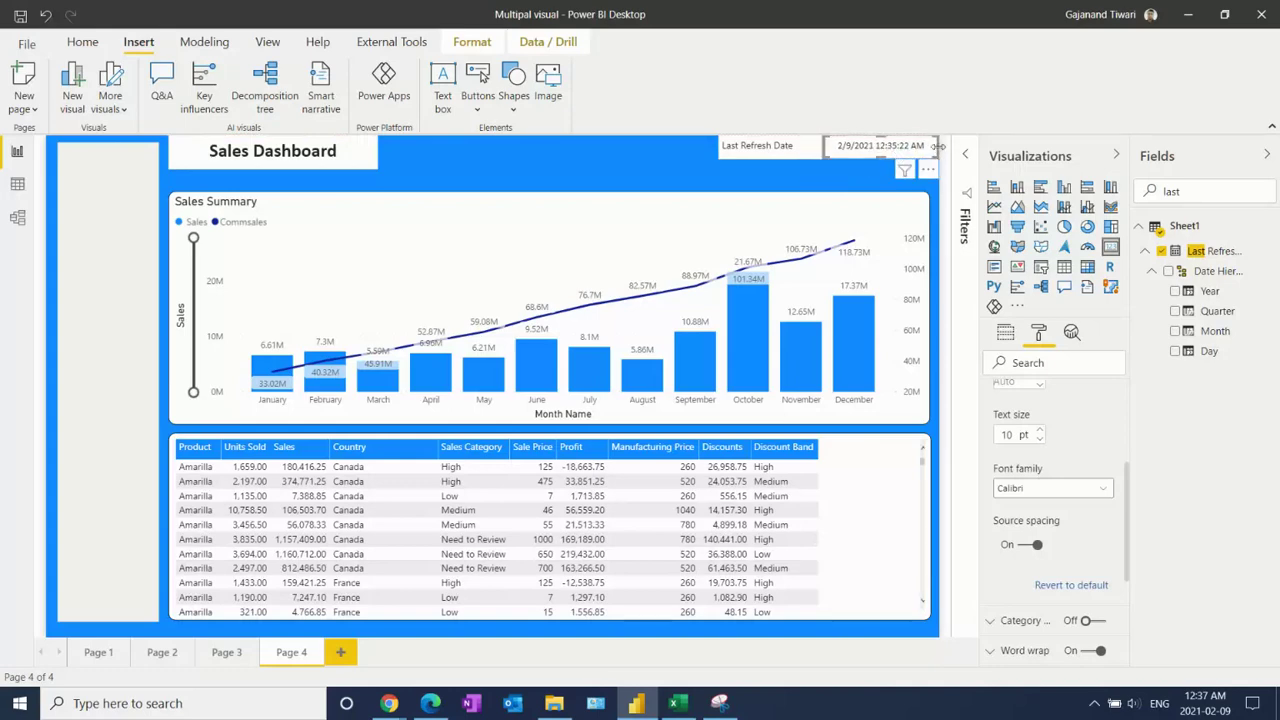
{"action": "left_click_drag", "start_coordinate": [938, 146], "coordinate": [932, 150]}
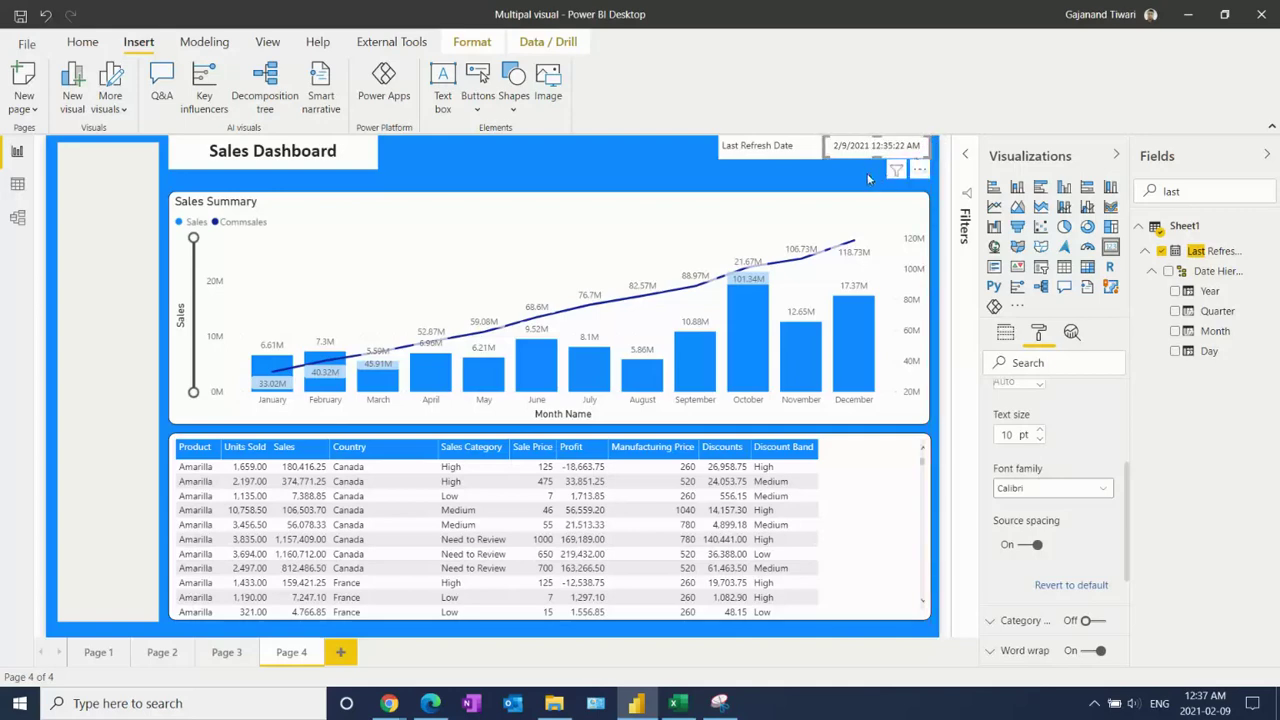
{"action": "left_click", "coordinate": [825, 188]}
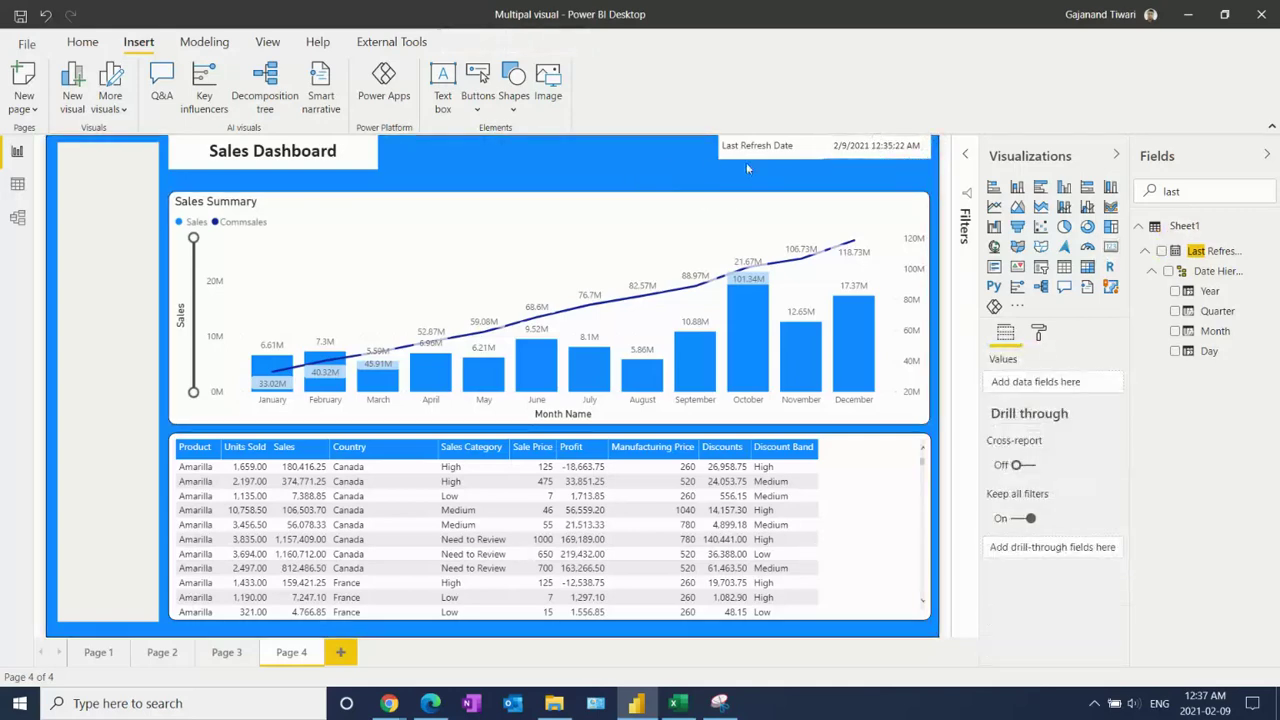
{"action": "left_click", "coordinate": [840, 155]}
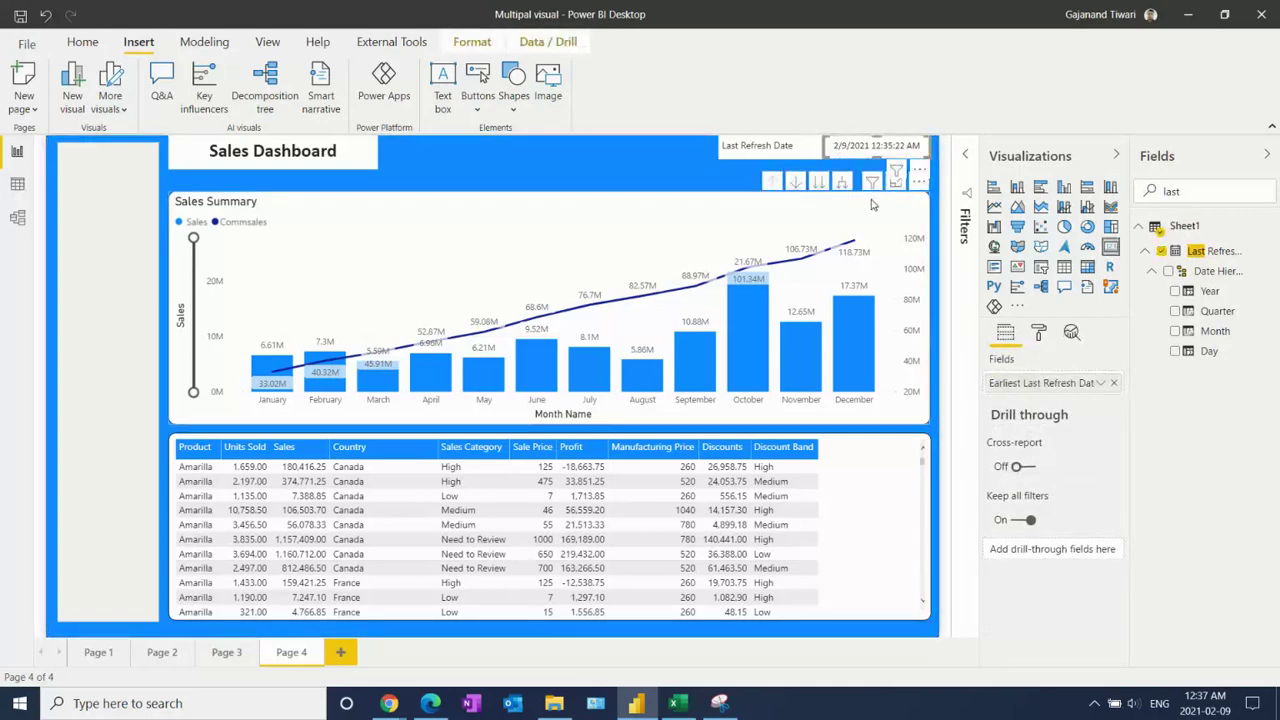
{"action": "left_click", "coordinate": [645, 169]}
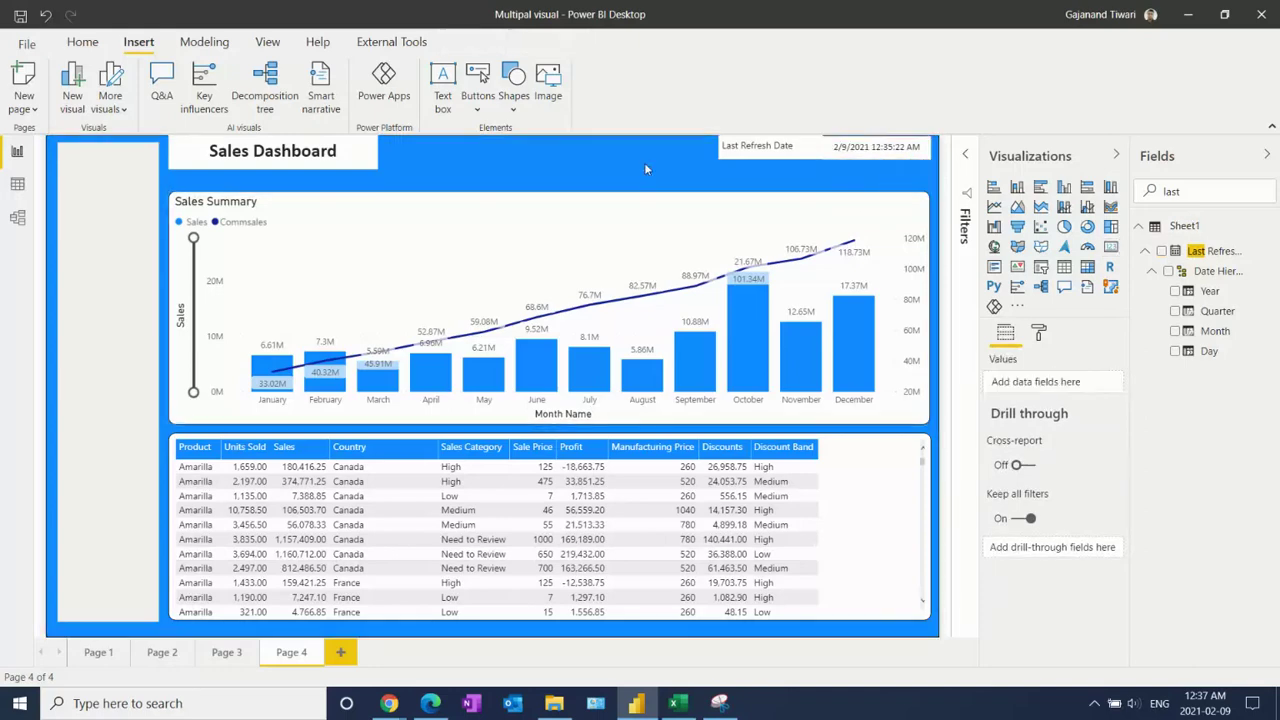
{"action": "left_click", "coordinate": [875, 160]}
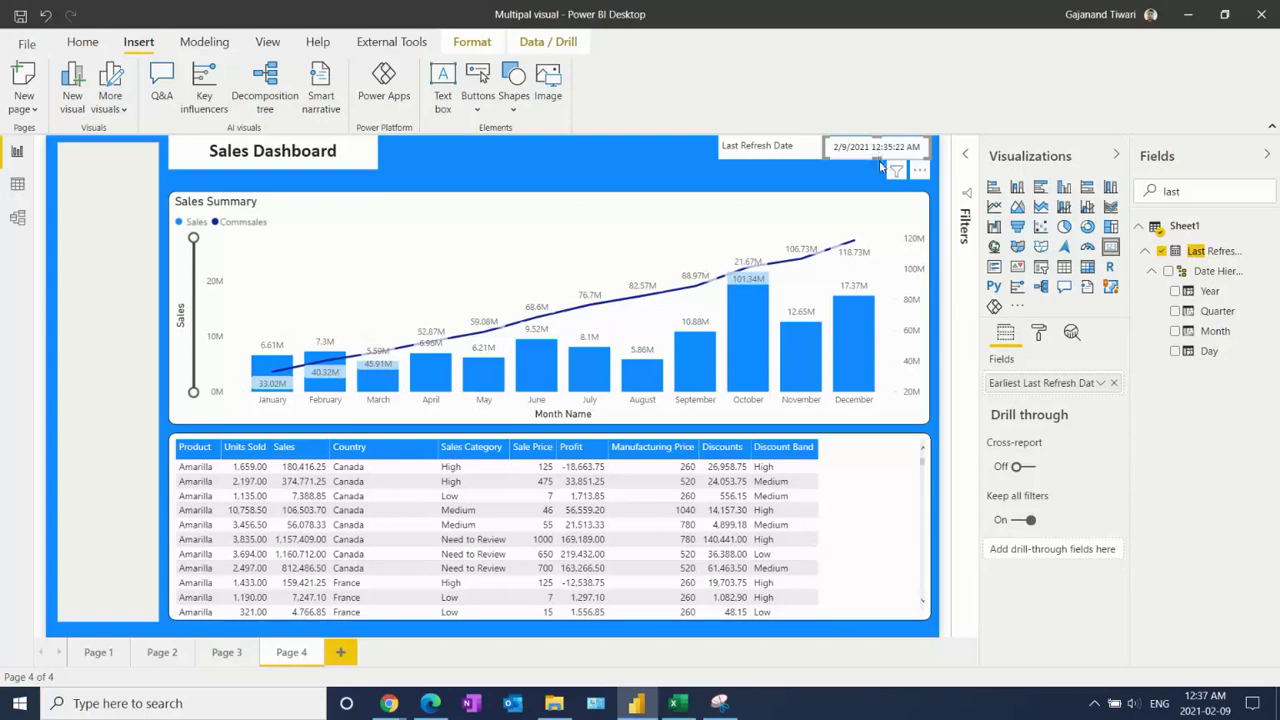
{"action": "left_click", "coordinate": [640, 168]}
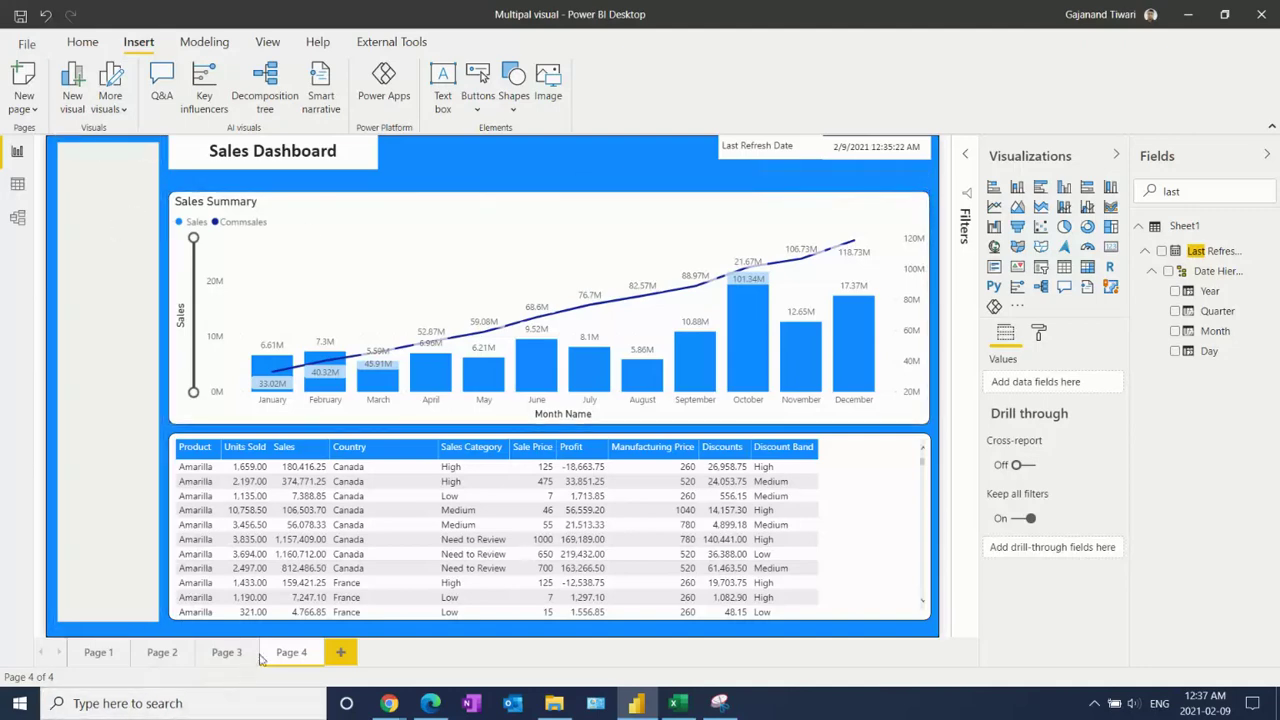
Step: Copy the Category and Country slicers from Page 3 onto Page 4 and keep them in sync with the originals
{"action": "left_click", "coordinate": [227, 654]}
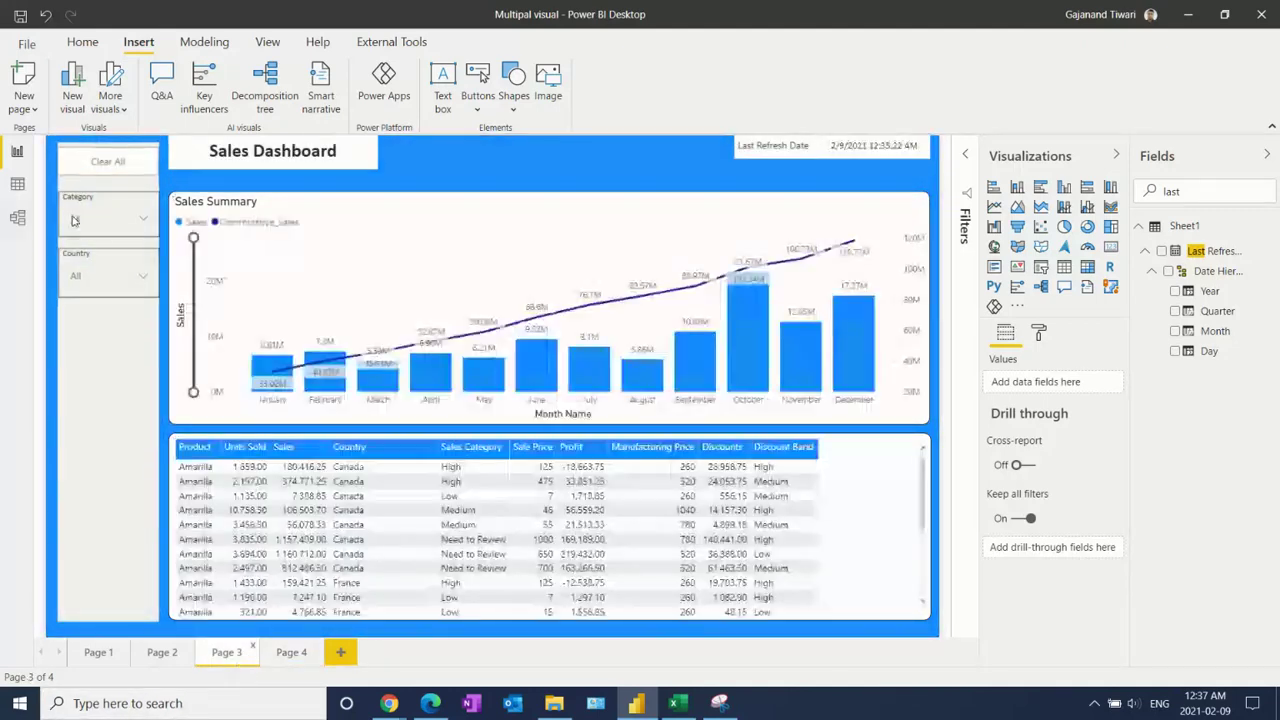
{"action": "left_click", "coordinate": [107, 209]}
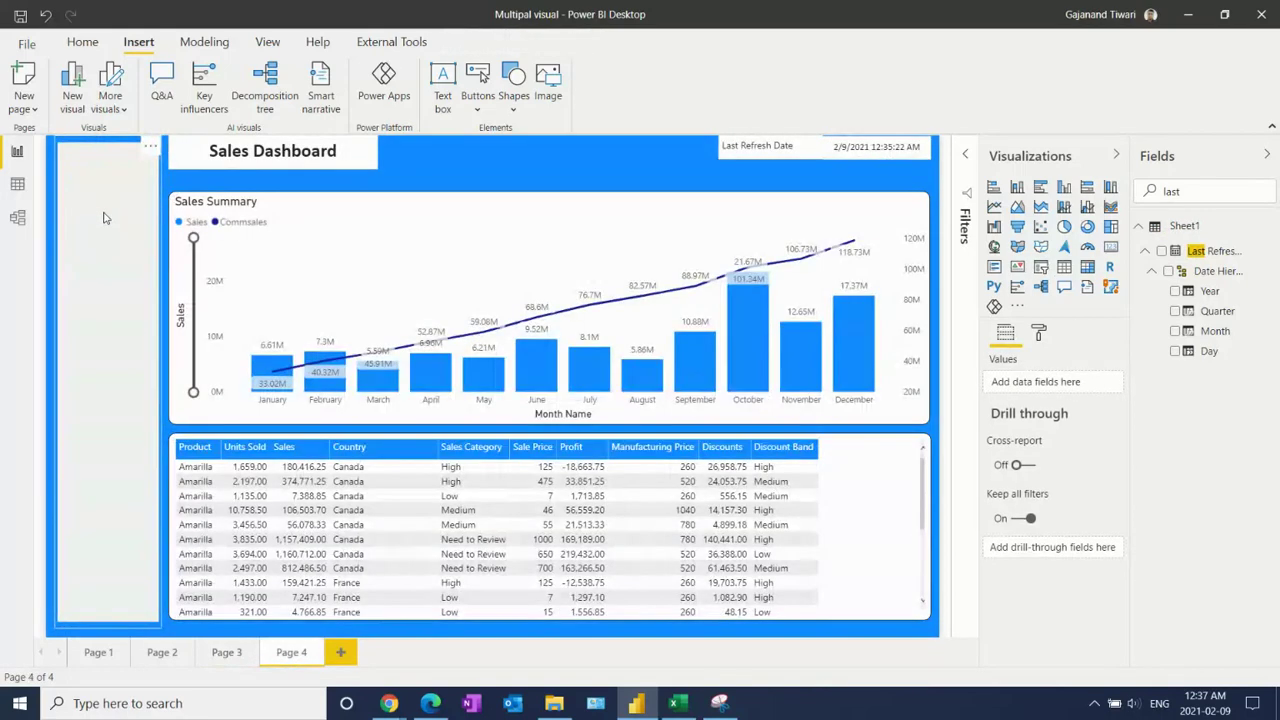
{"action": "left_click", "coordinate": [103, 217]}
{"action": "key", "text": "ctrl+v"}
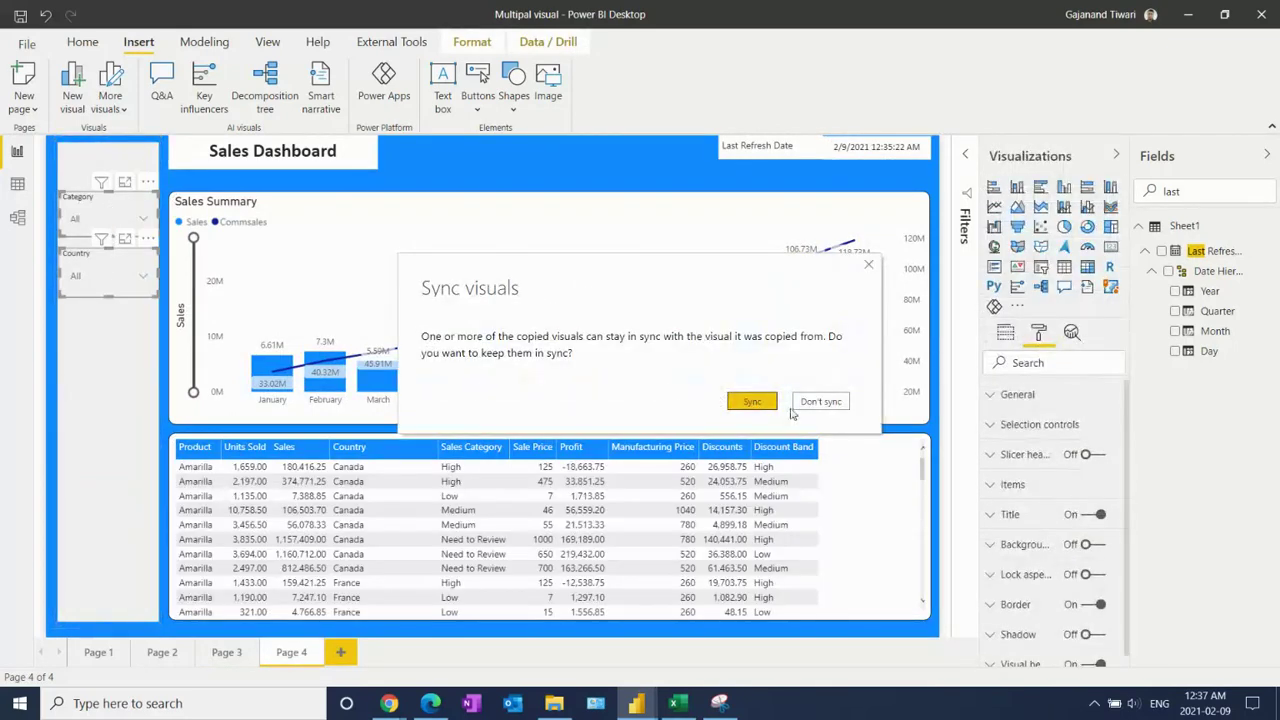
{"action": "left_click", "coordinate": [754, 403]}
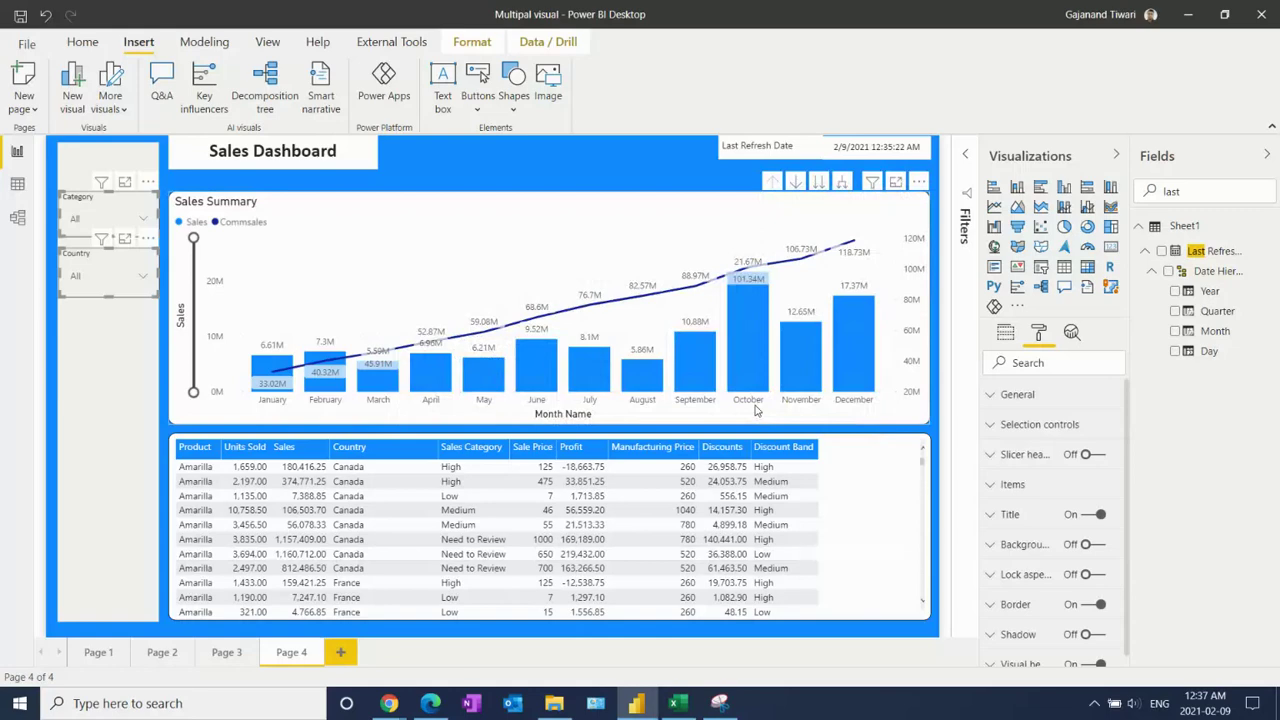
{"action": "left_click", "coordinate": [541, 173]}
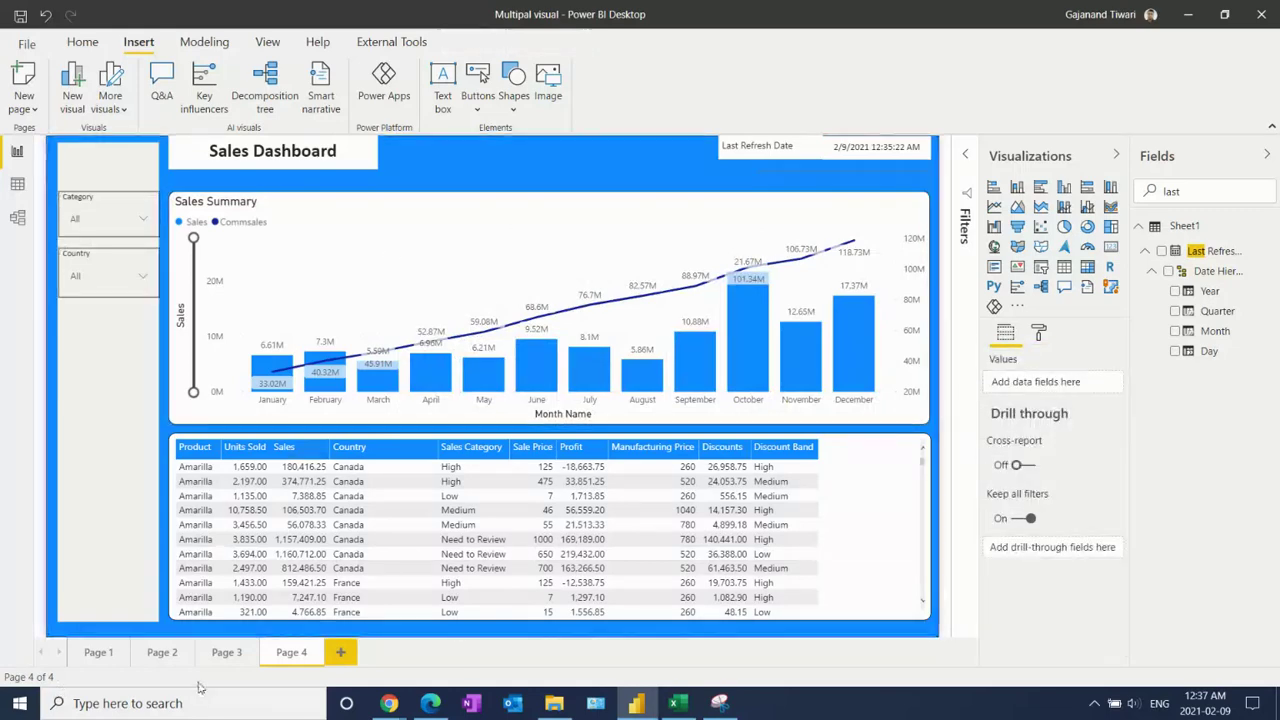
Step: Test the Clear All button on Page 3 by filtering Category to Low and clearing the slicers with it
{"action": "left_click", "coordinate": [227, 652]}
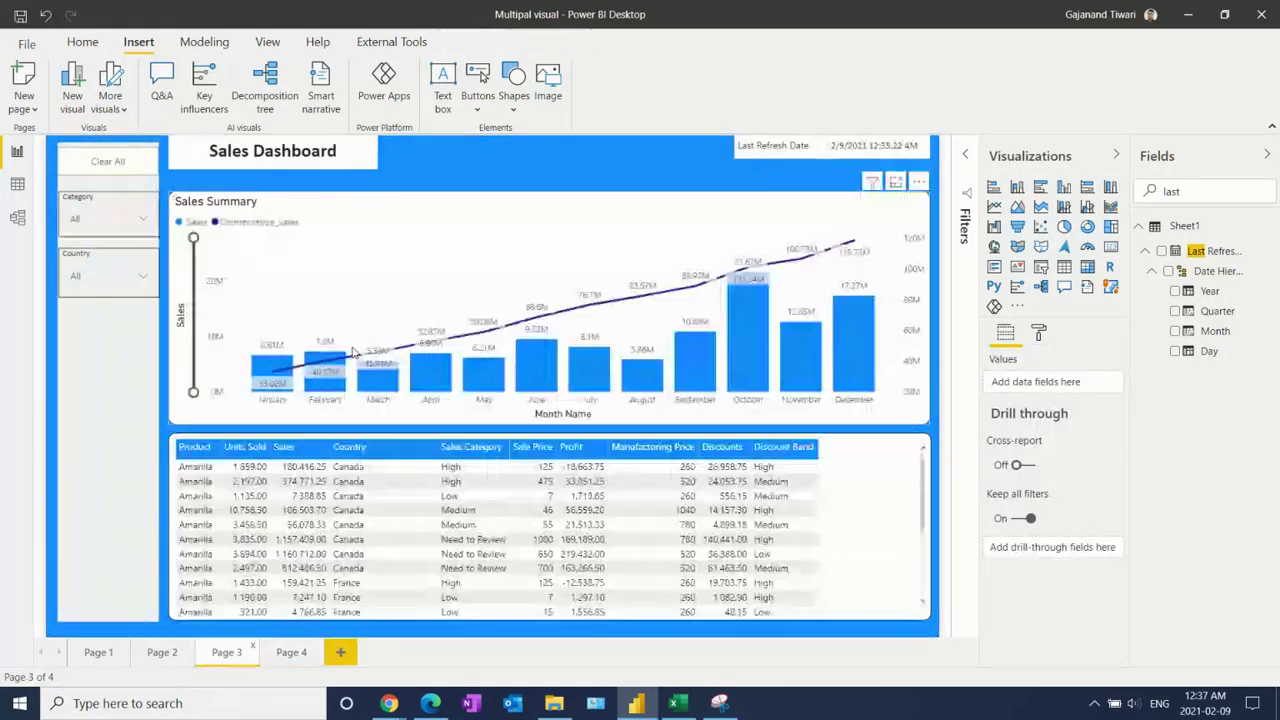
{"action": "left_click", "coordinate": [291, 658]}
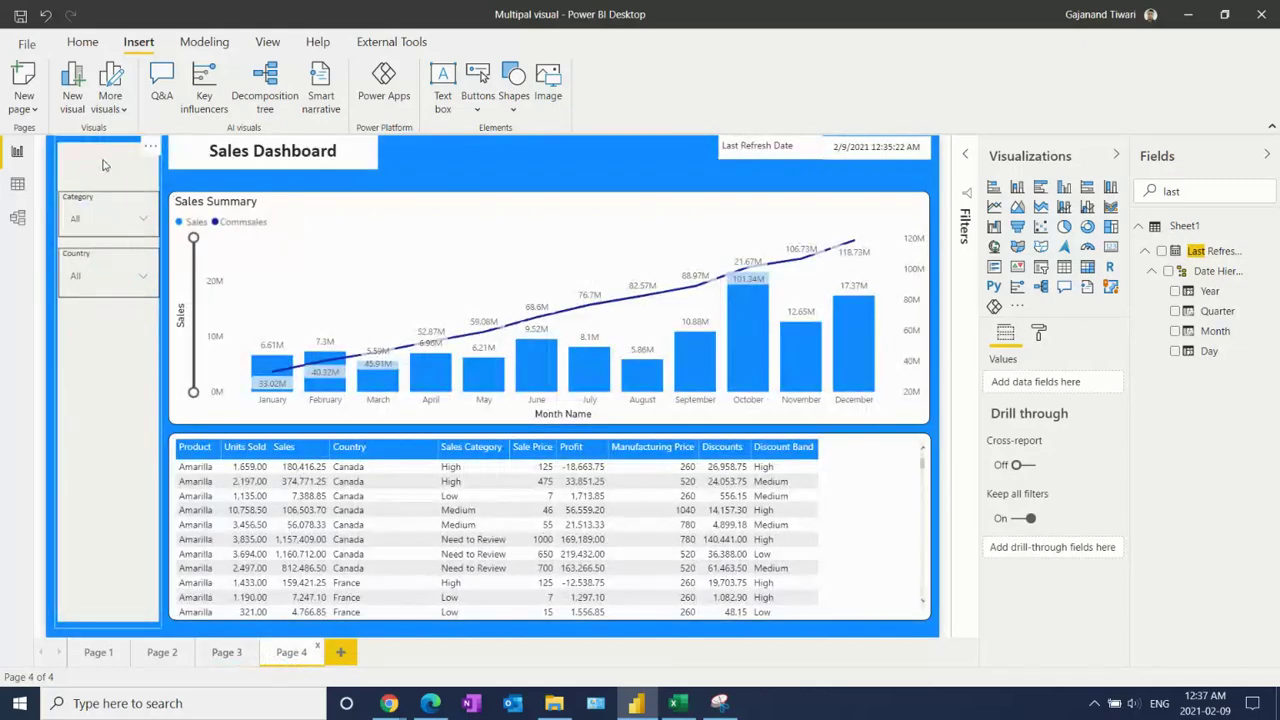
{"action": "left_click", "coordinate": [104, 165]}
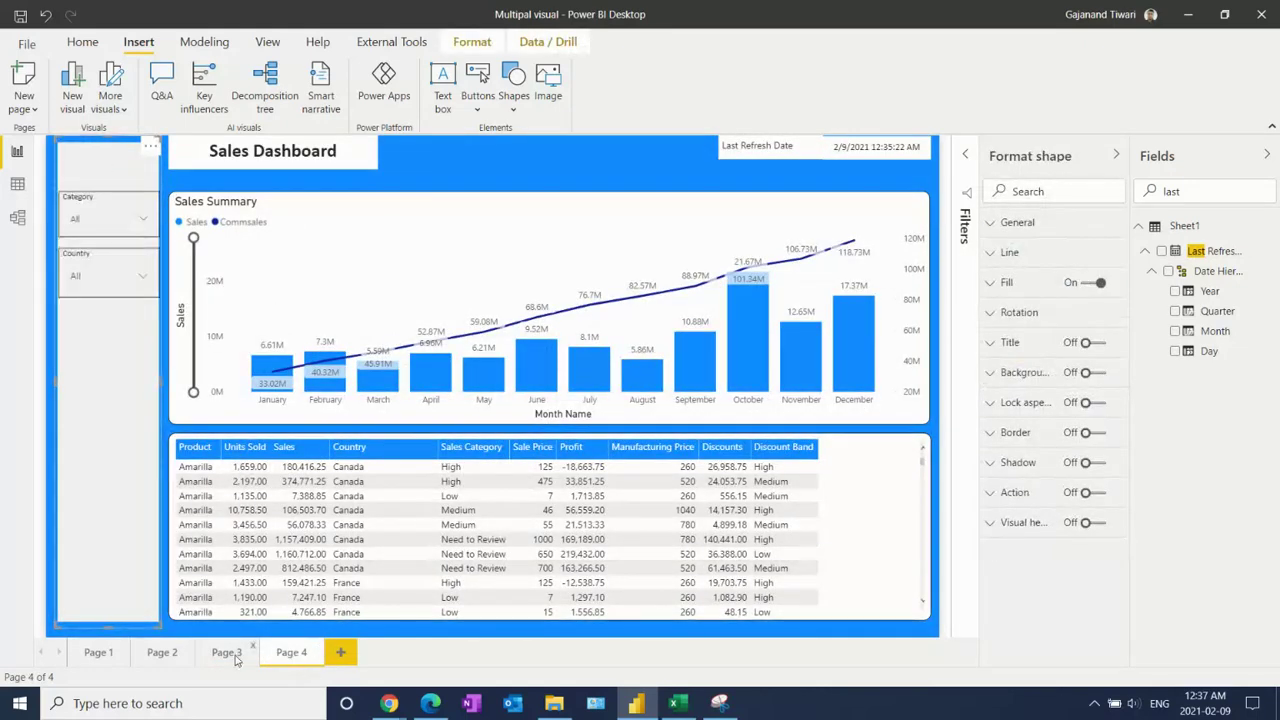
{"action": "left_click", "coordinate": [237, 659]}
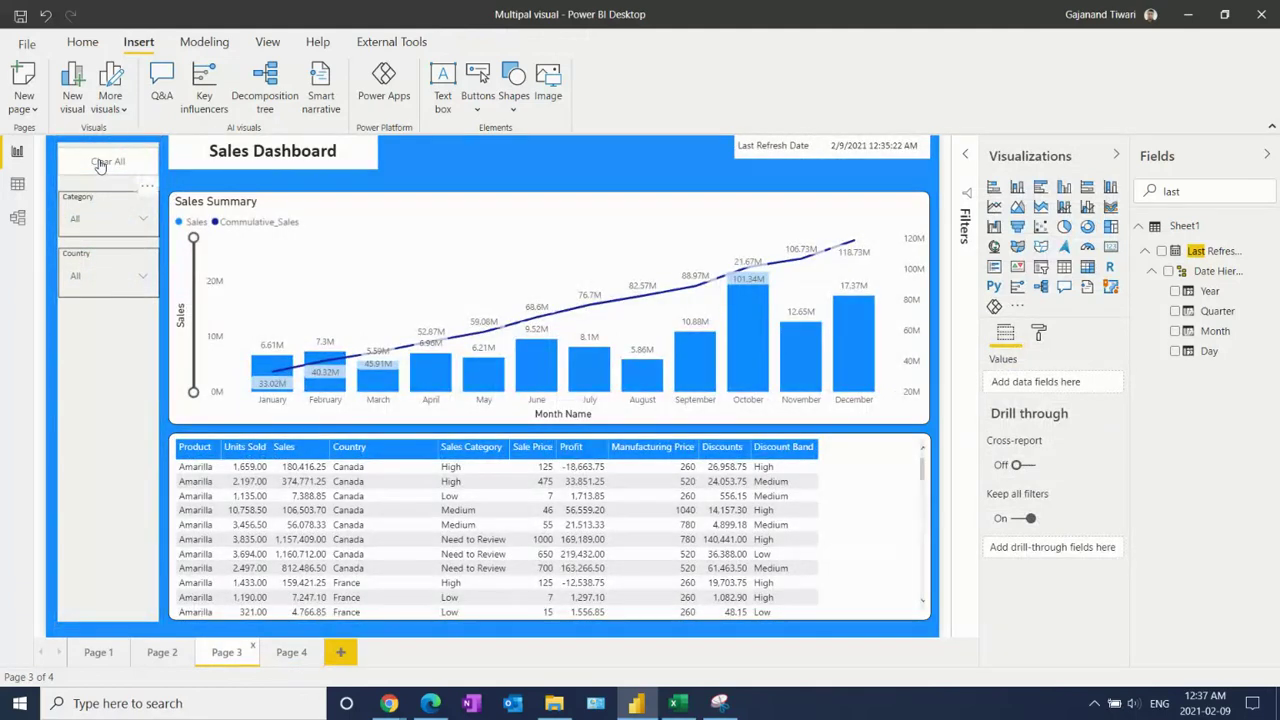
{"action": "left_click", "coordinate": [100, 165]}
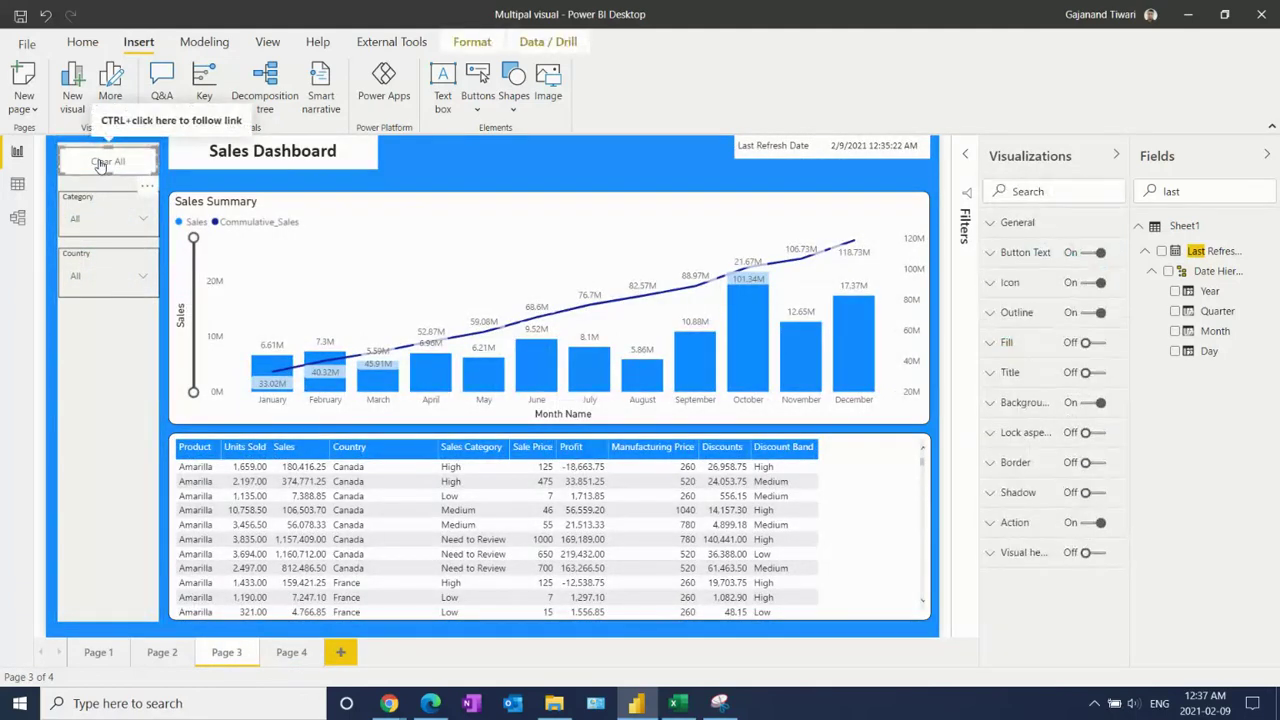
{"action": "left_click", "coordinate": [140, 221]}
{"action": "left_click", "coordinate": [77, 259]}
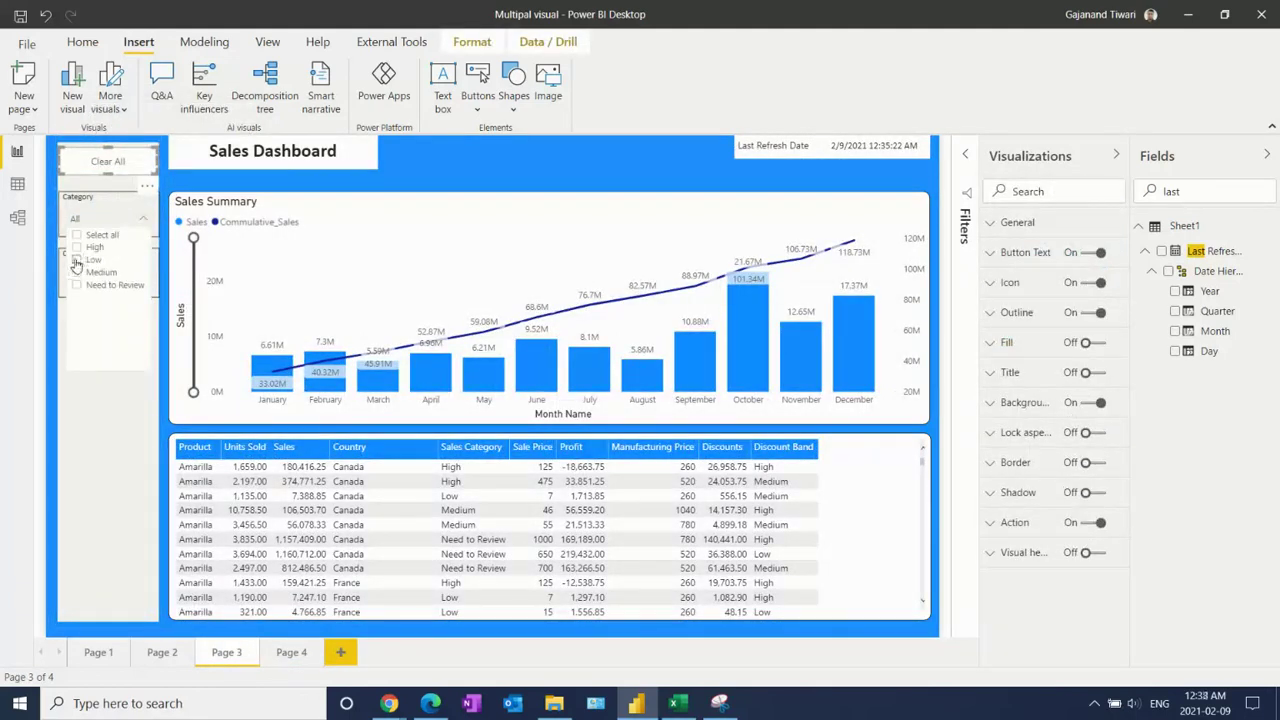
{"action": "left_click", "coordinate": [92, 165], "text": "ctrl"}
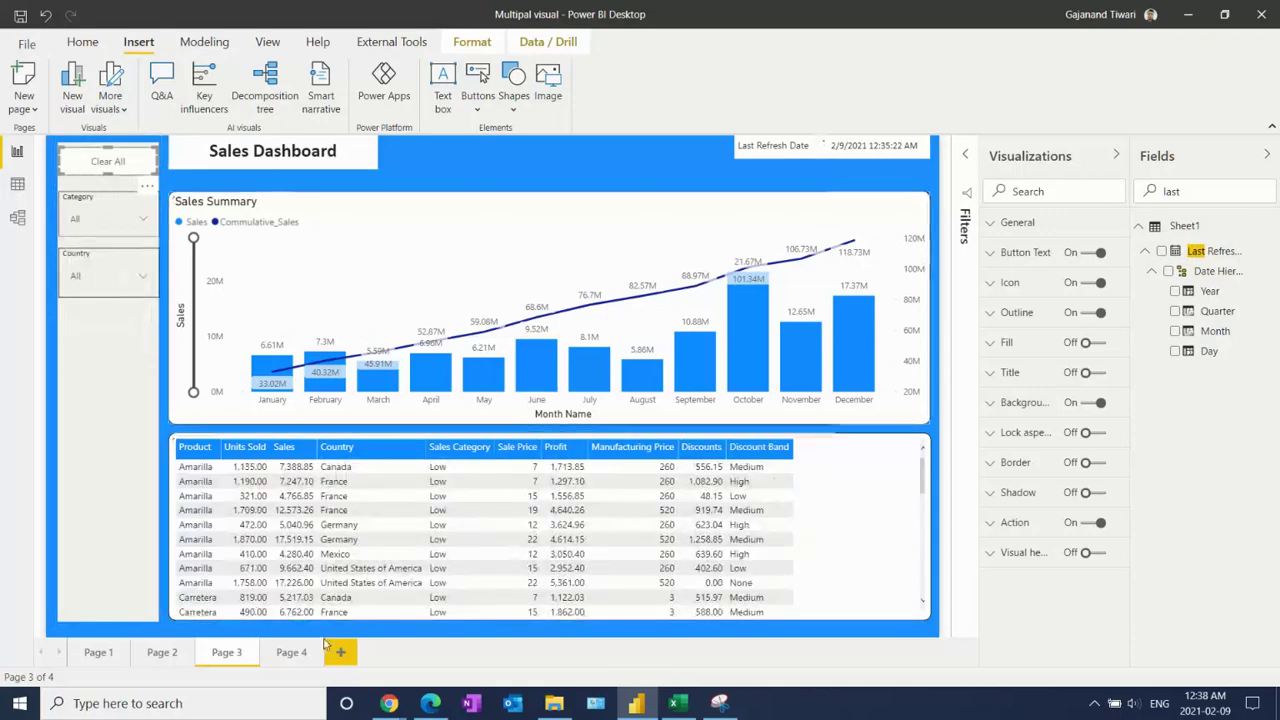
Step: Test the slicer sync by filtering Category to Medium on Page 4 and clearing it with Page 3's Clear All button
{"action": "left_click", "coordinate": [292, 655]}
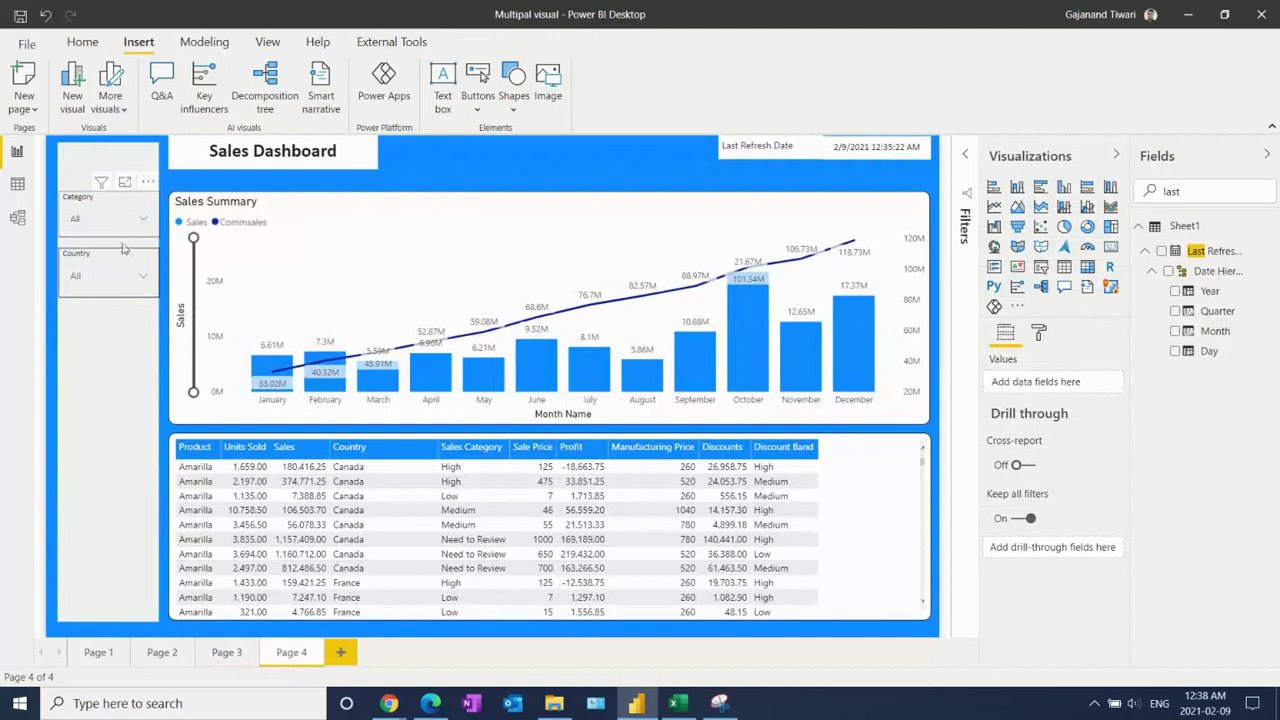
{"action": "left_click", "coordinate": [140, 220]}
{"action": "left_click", "coordinate": [77, 272]}
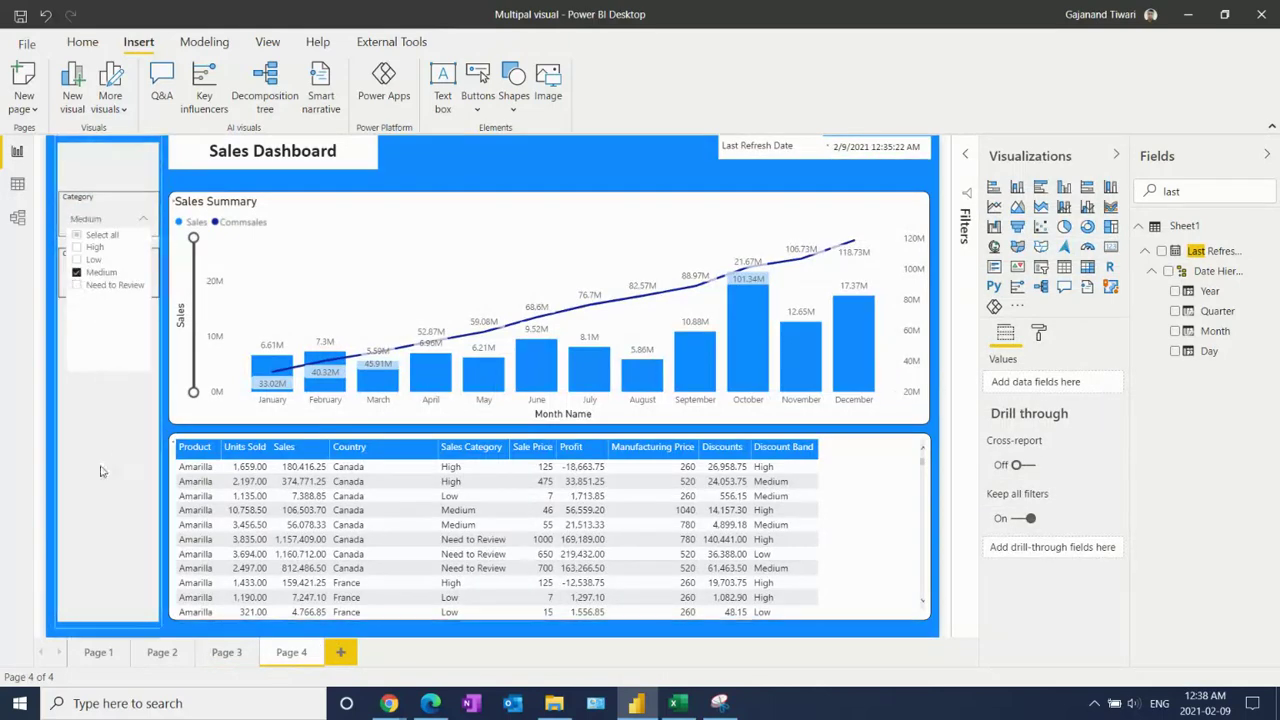
{"action": "left_click", "coordinate": [227, 653]}
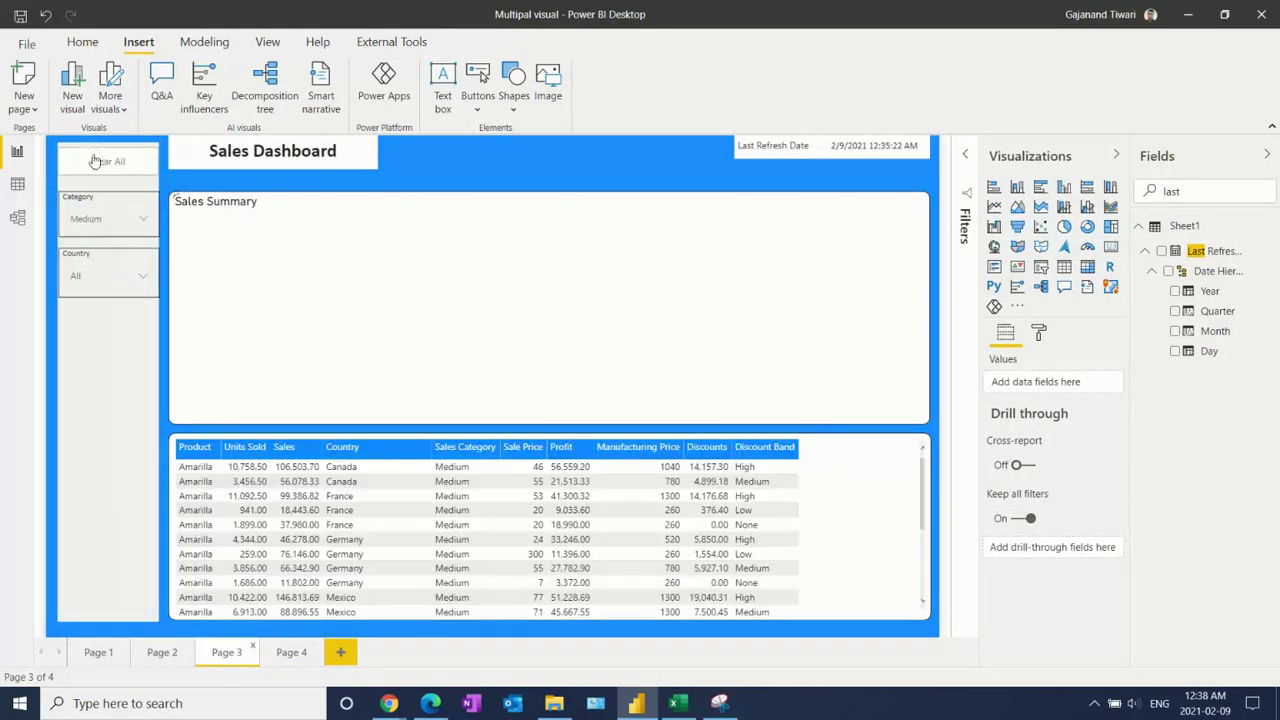
{"action": "left_click", "coordinate": [100, 160]}
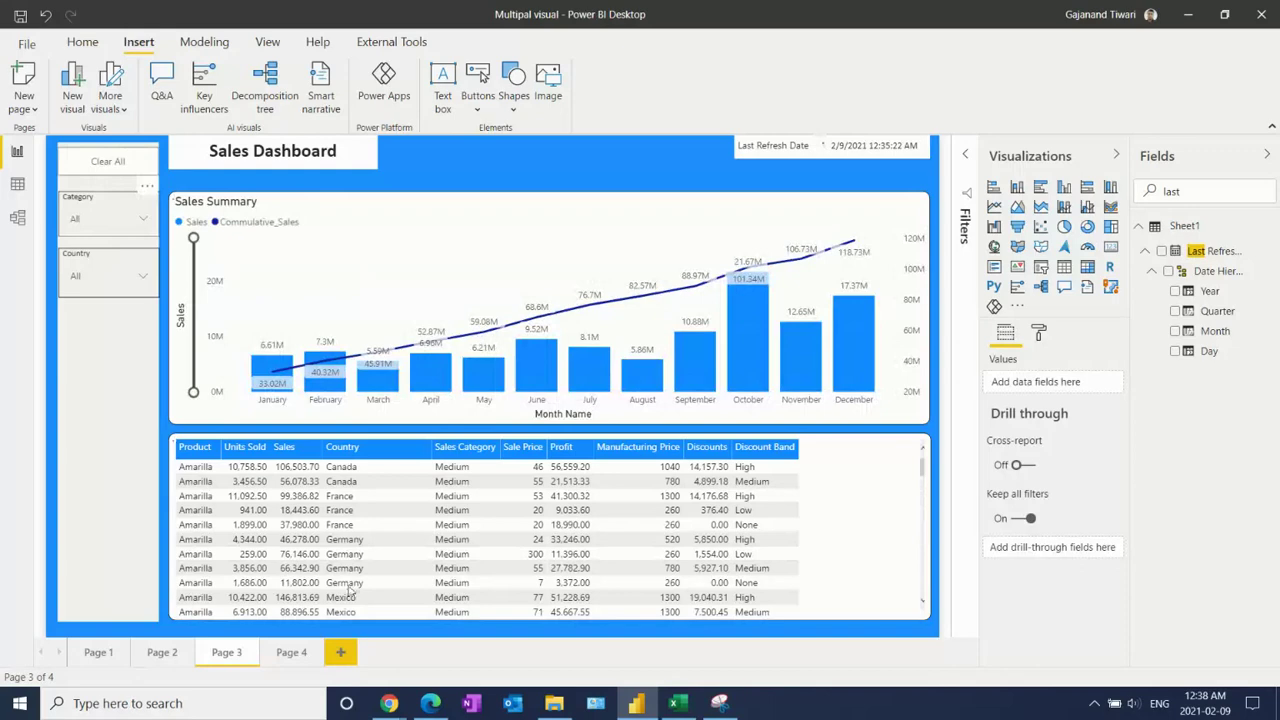
Step: Check Page 4, return to Page 3 and save the report
{"action": "left_click", "coordinate": [292, 660]}
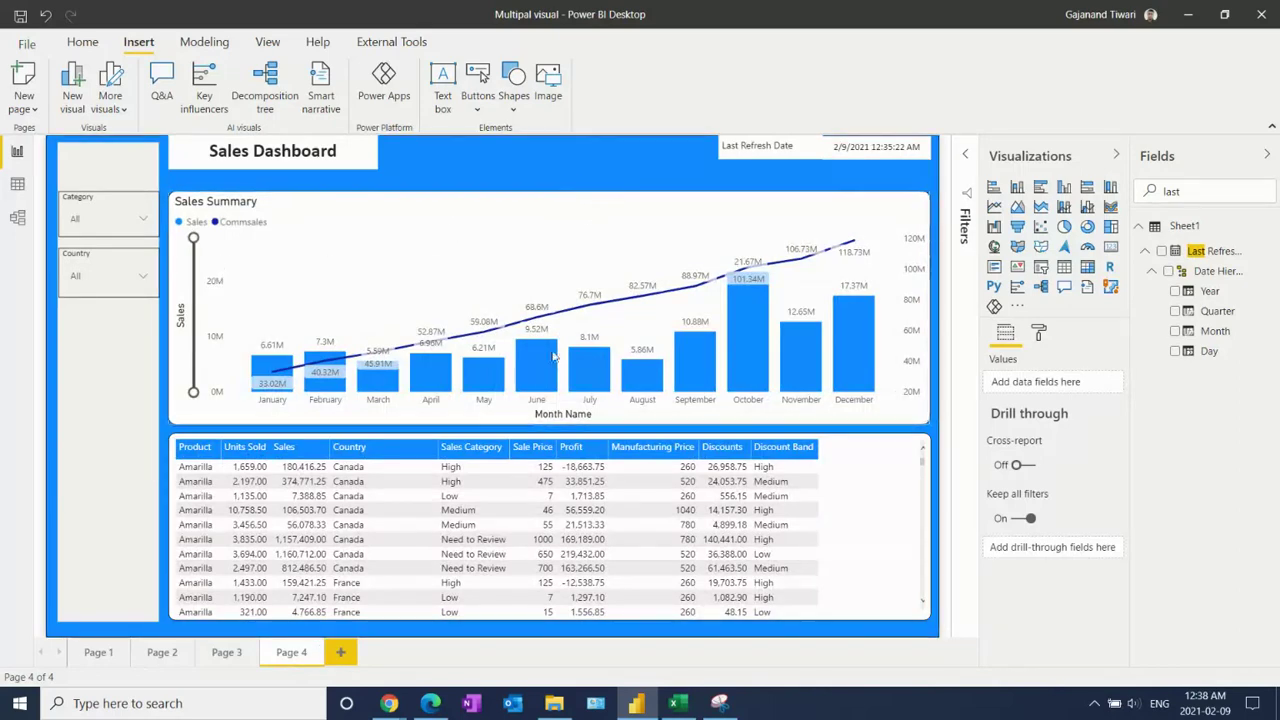
{"action": "left_click", "coordinate": [228, 656]}
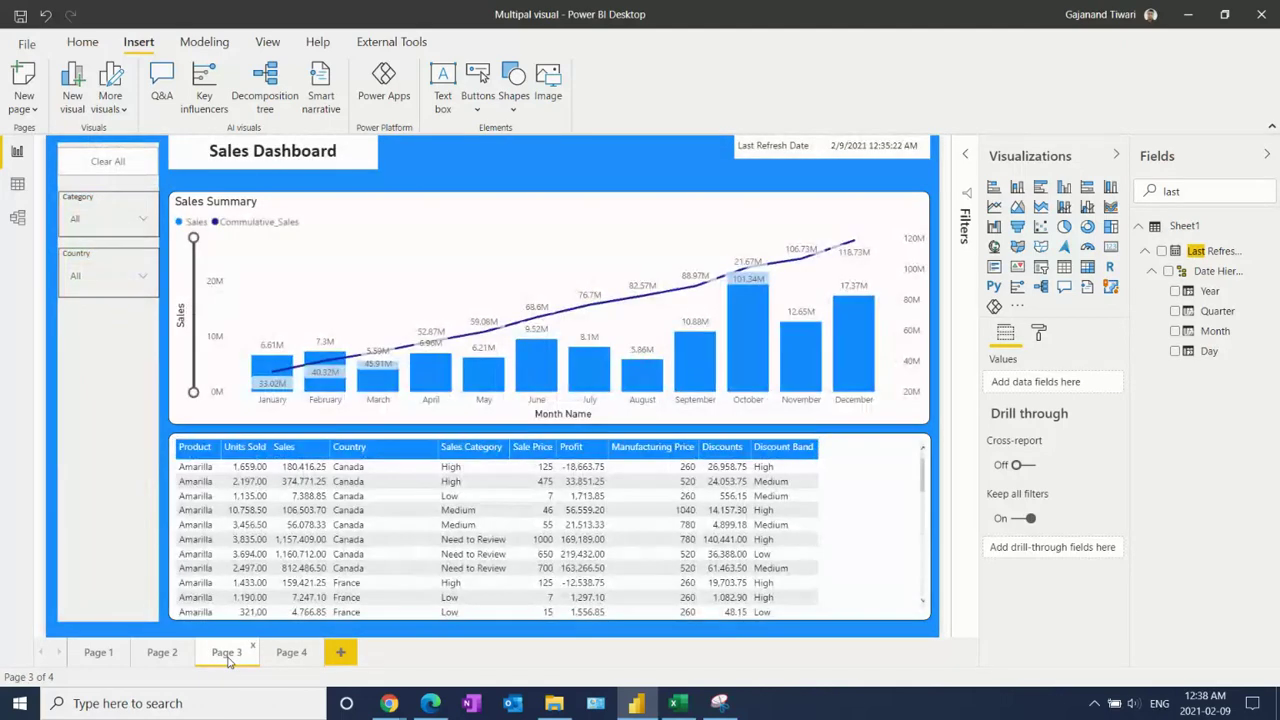
{"action": "left_click", "coordinate": [20, 18]}
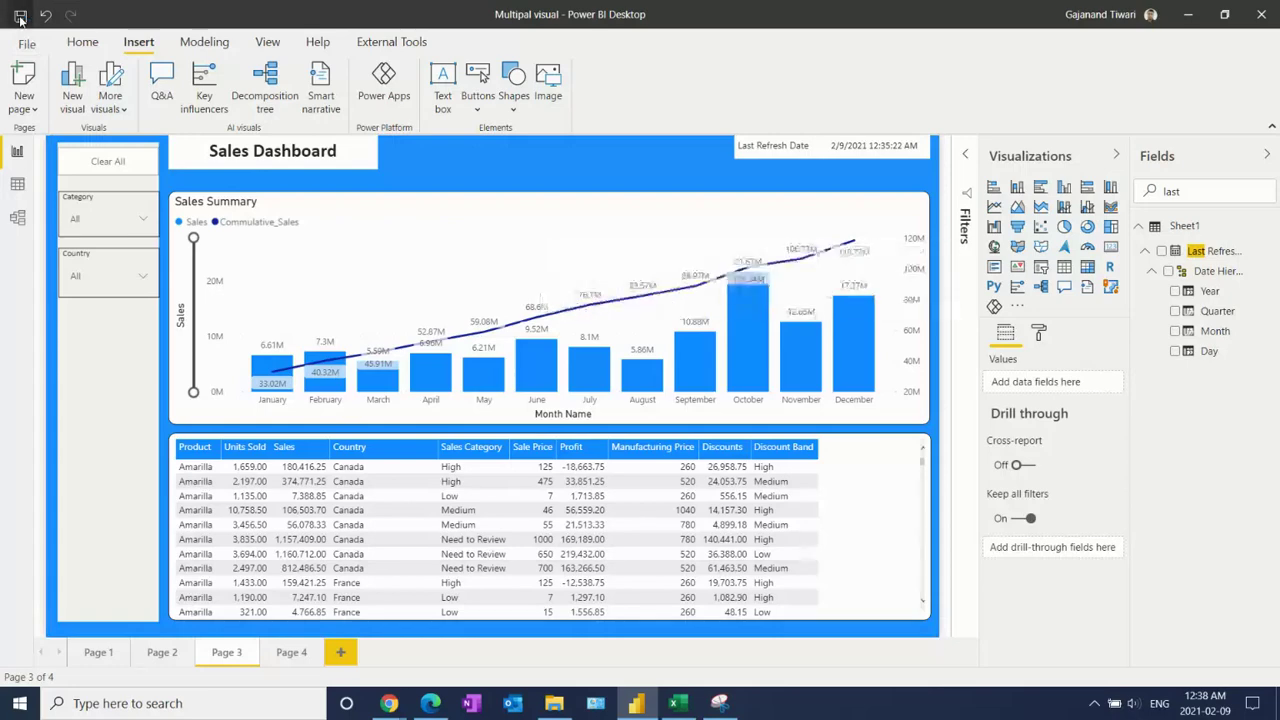